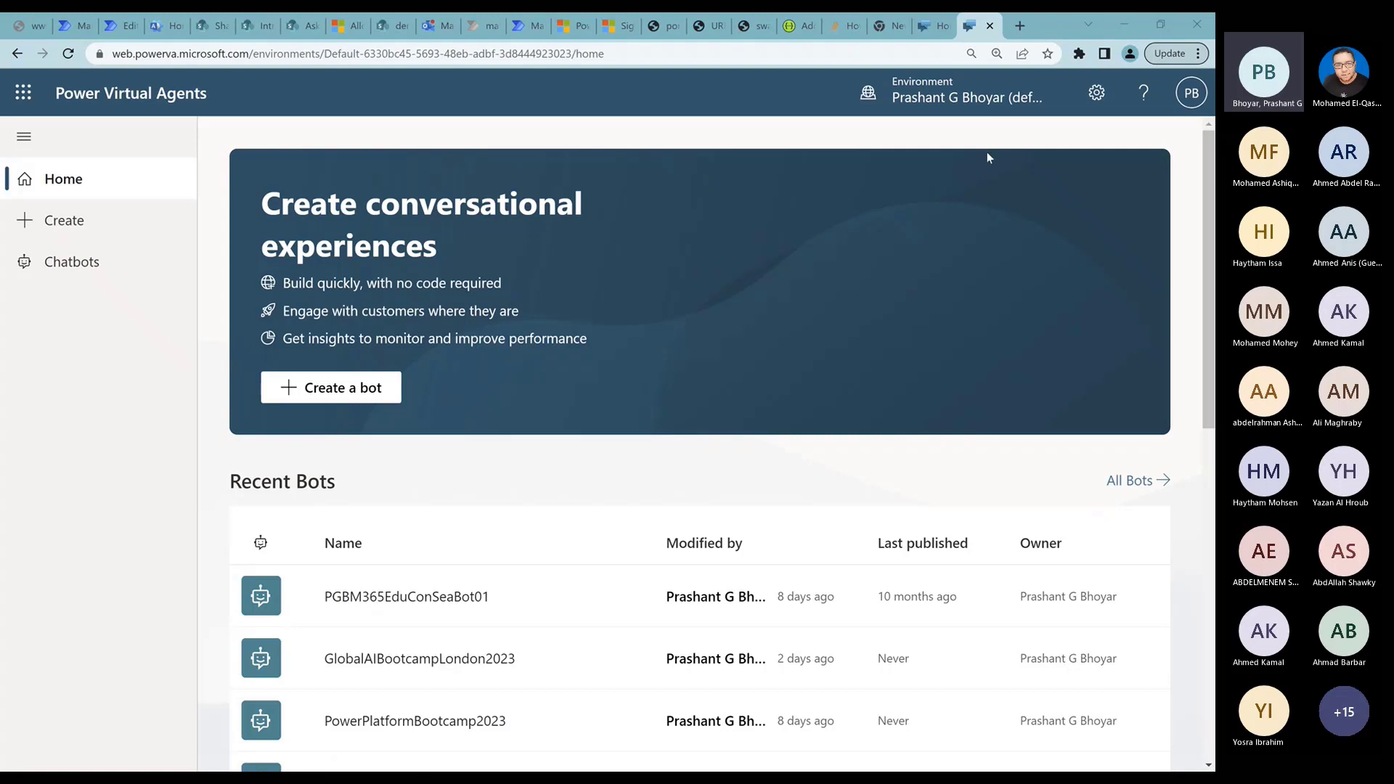
View the list of available environments and close it without switching.
{"action": "left_click", "coordinate": [989, 111]}
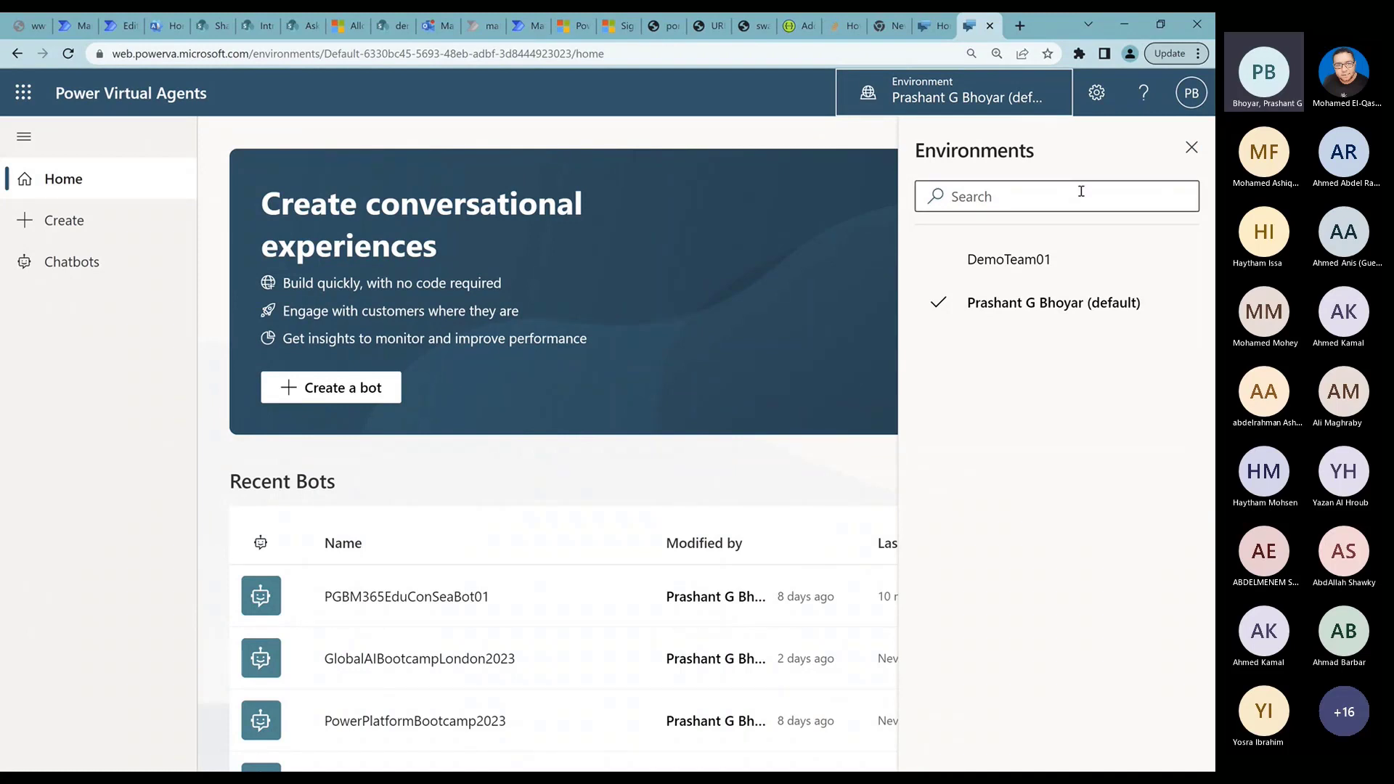
{"action": "left_click", "coordinate": [1191, 149]}
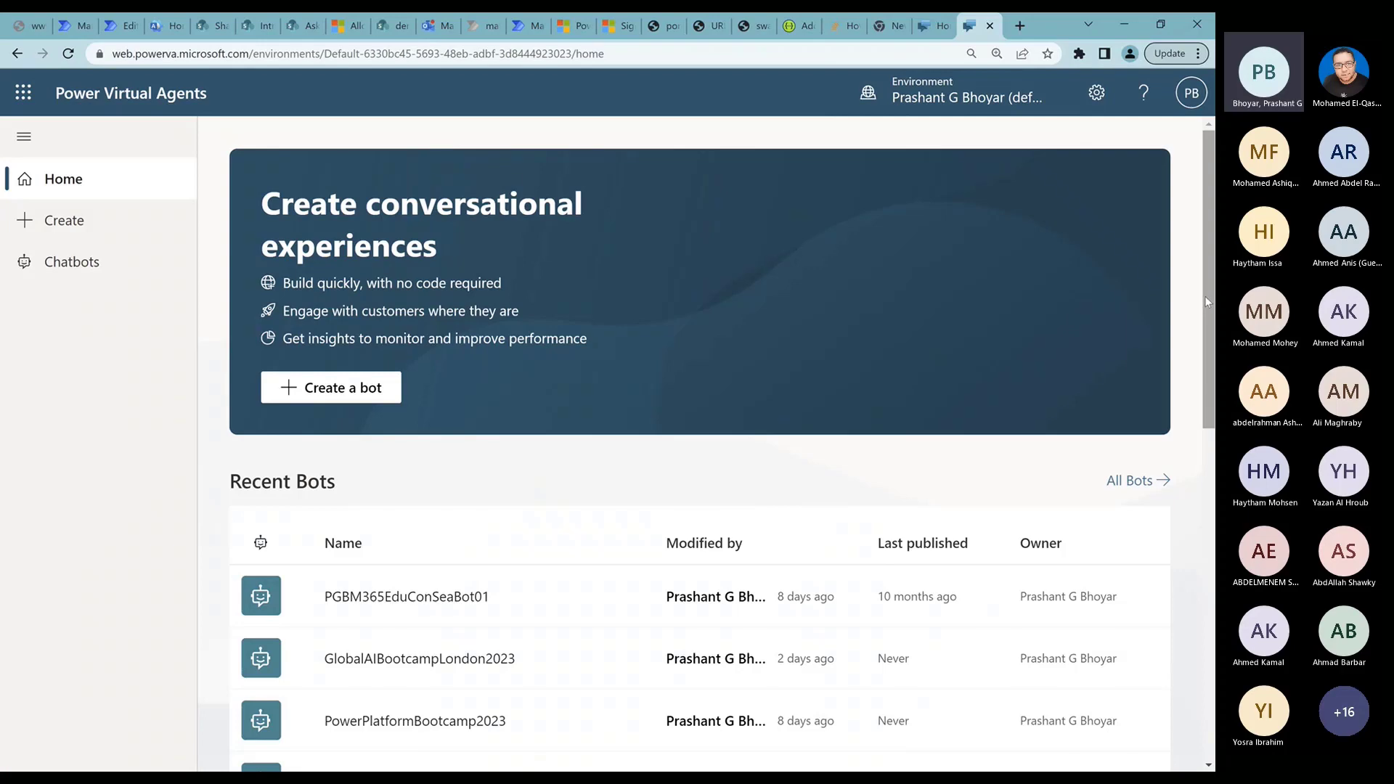
{"action": "mouse_move", "coordinate": [1204, 295]}
{"action": "left_mouse_down"}
{"action": "mouse_move", "coordinate": [1210, 432]}
{"action": "mouse_move", "coordinate": [1208, 279]}
{"action": "left_mouse_up"}
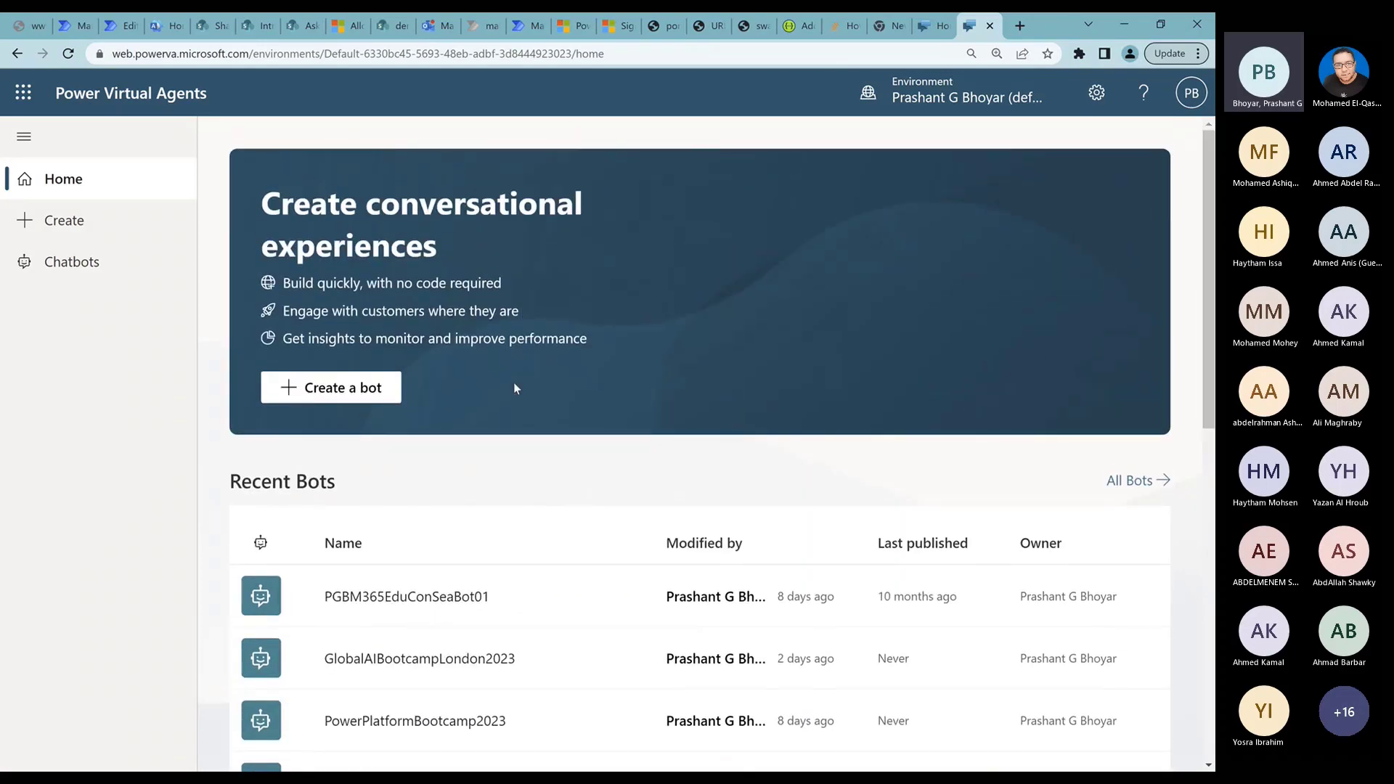
Create a production chatbot named GlobalPowerPlatformRiyadh with English (US) as its language.
{"action": "left_click", "coordinate": [64, 228]}
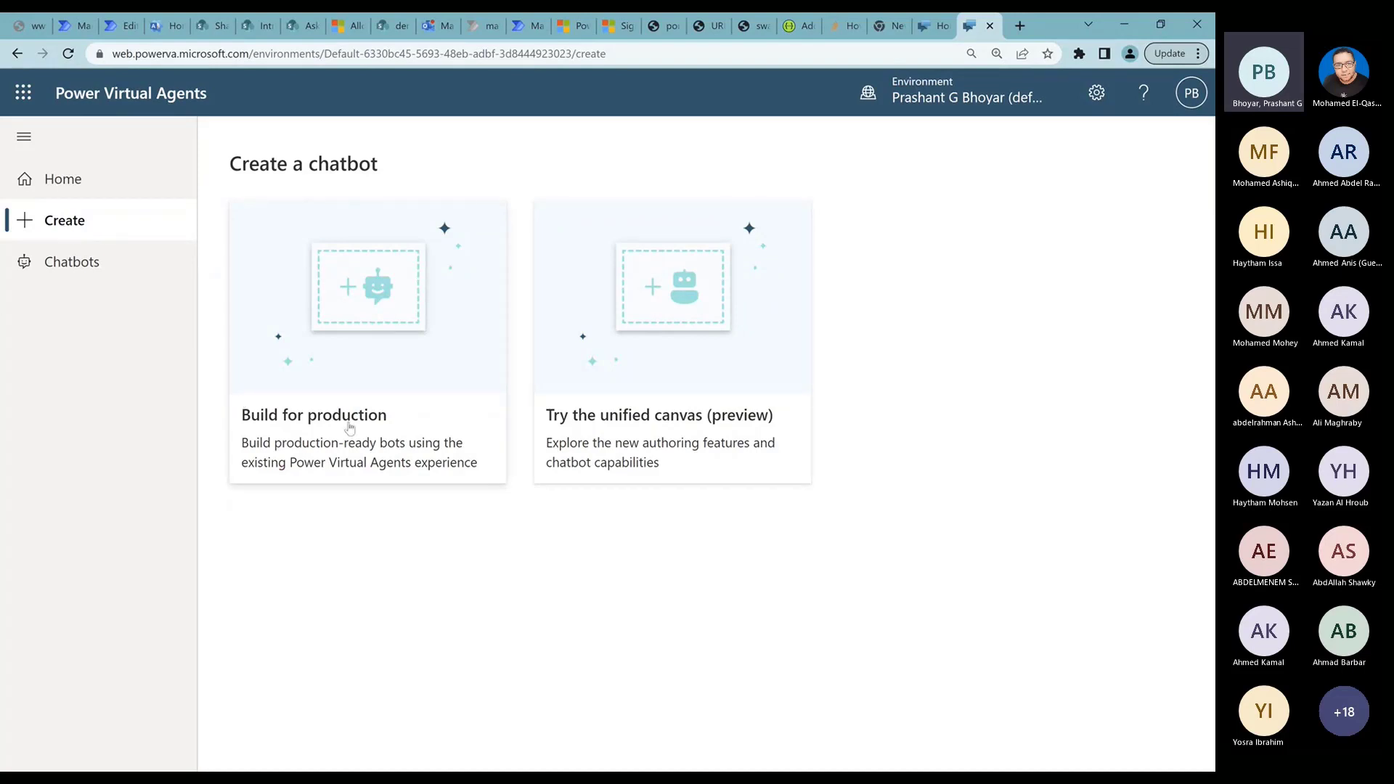
{"action": "left_click", "coordinate": [357, 338]}
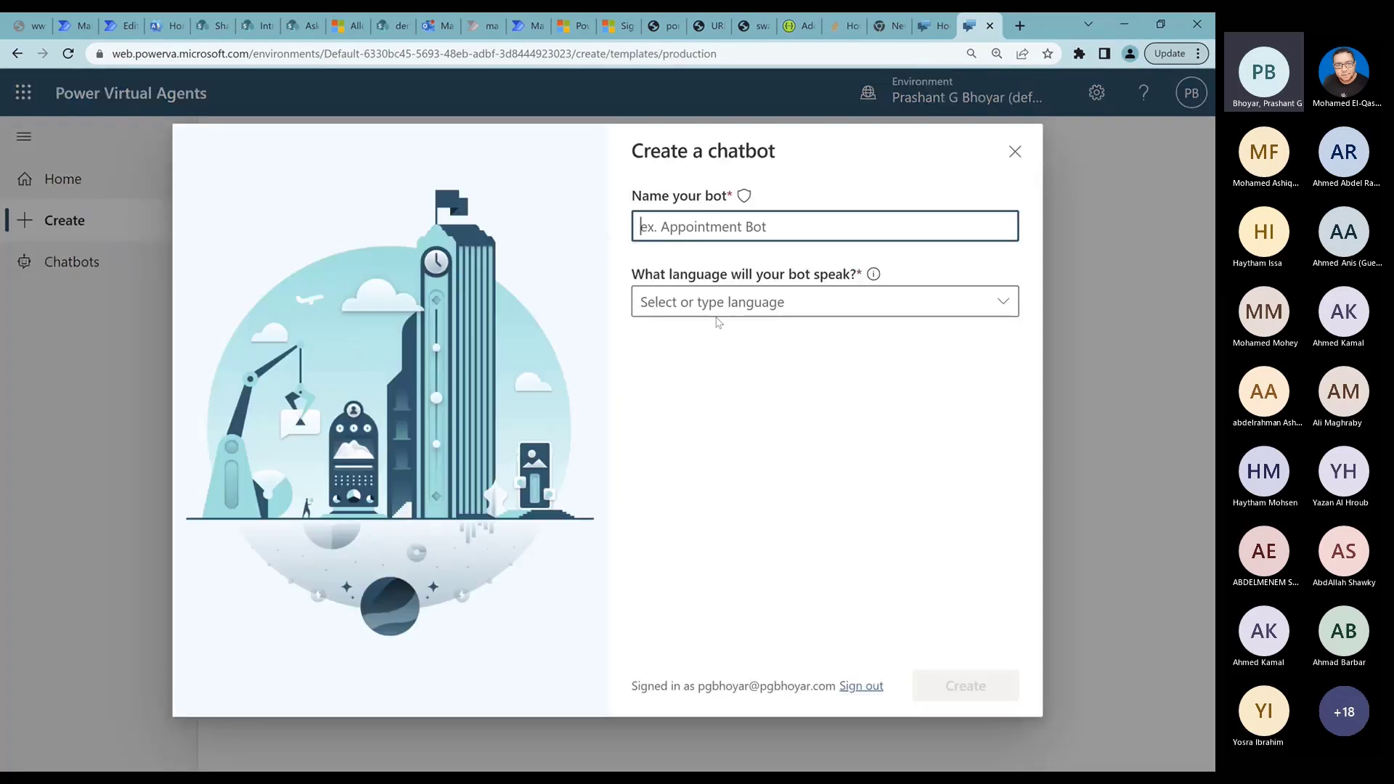
{"action": "type", "text": "G"}
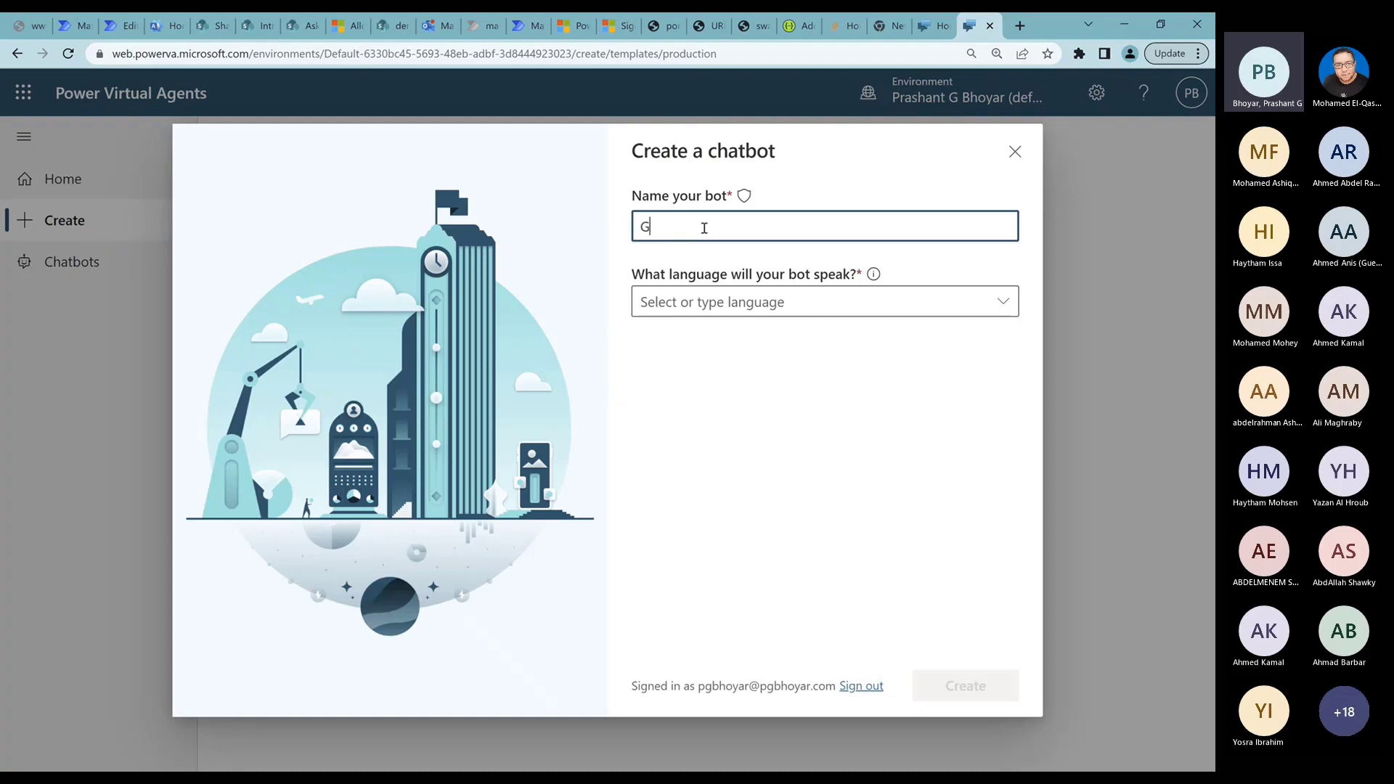
{"action": "type", "text": "lobalPowerPlatform"}
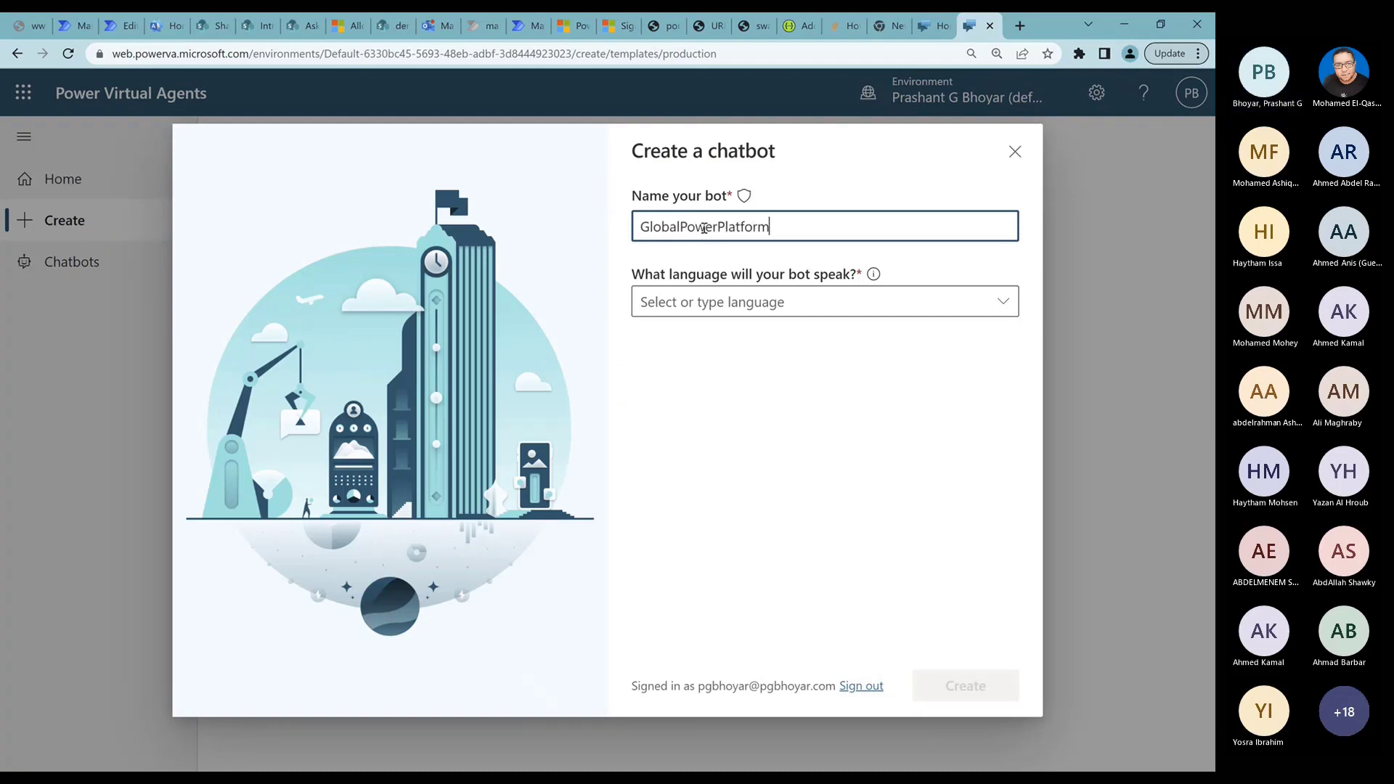
{"action": "type", "text": "Riyadh"}
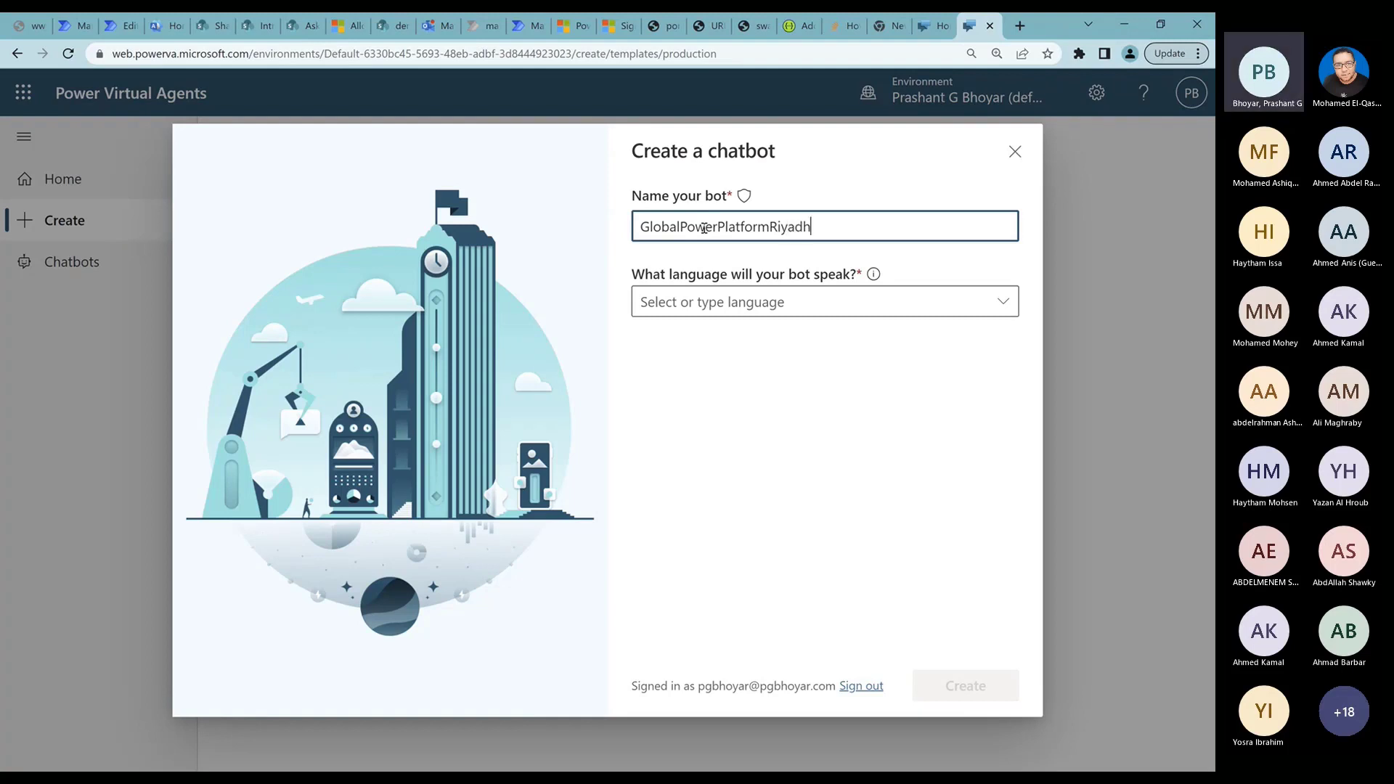
{"action": "left_click", "coordinate": [800, 302]}
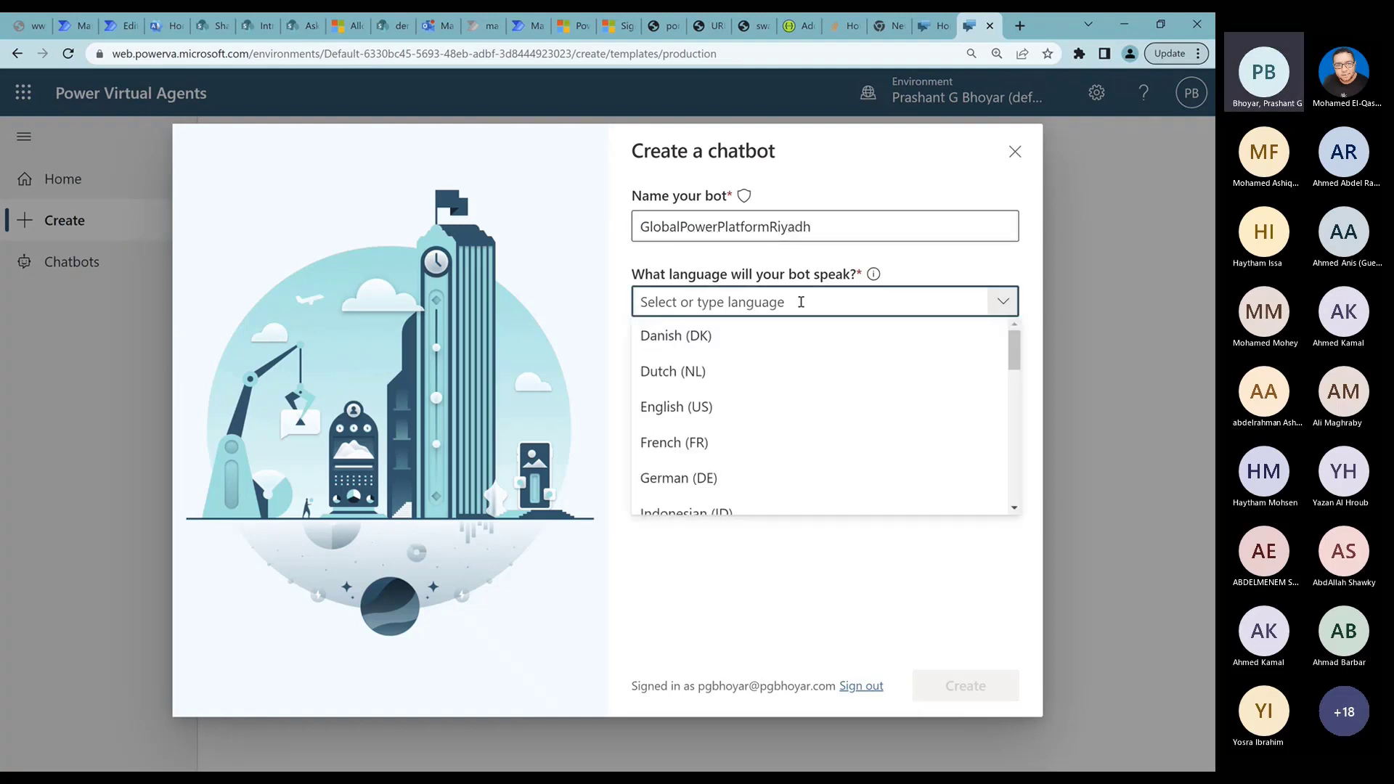
{"action": "mouse_move", "coordinate": [1018, 341]}
{"action": "left_mouse_down"}
{"action": "mouse_move", "coordinate": [1034, 473]}
{"action": "mouse_move", "coordinate": [1028, 320]}
{"action": "left_mouse_up"}
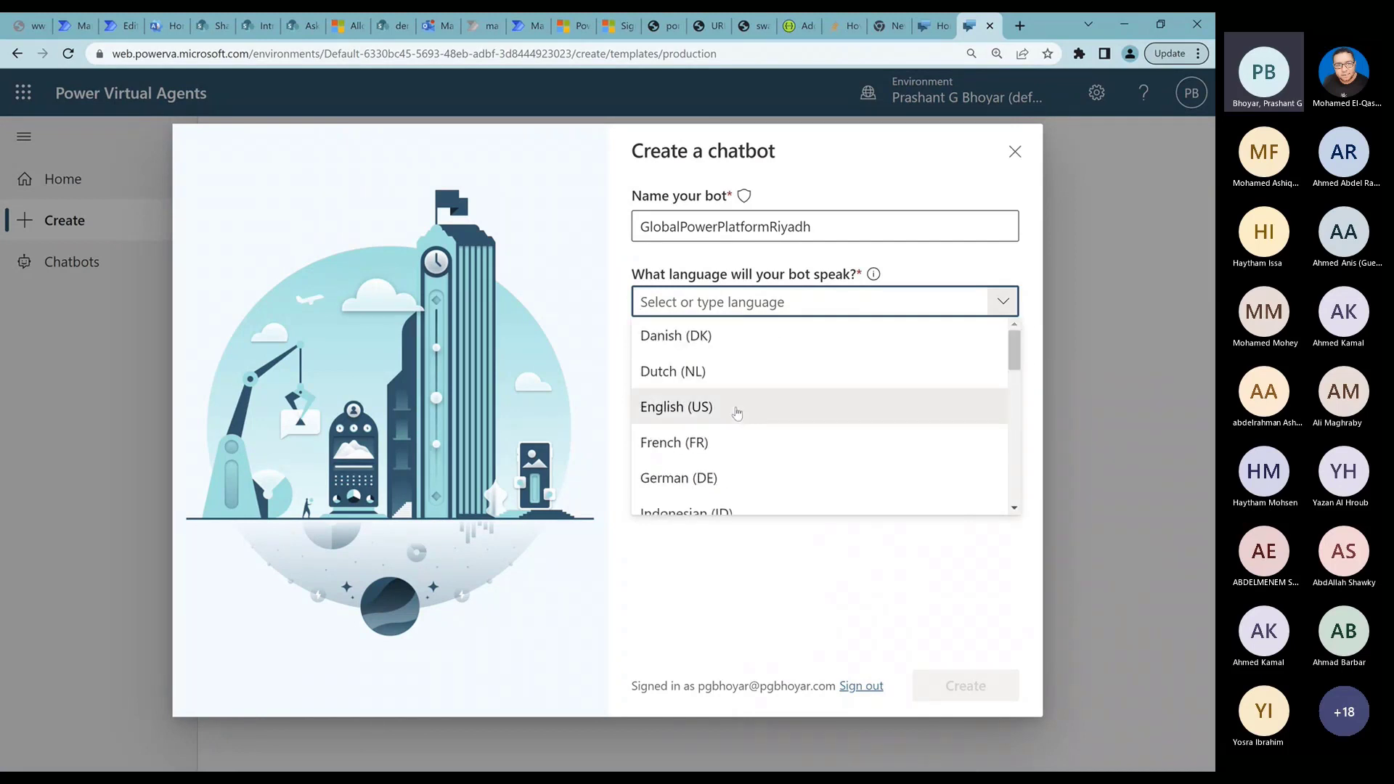
{"action": "left_click", "coordinate": [735, 408]}
{"action": "left_click", "coordinate": [972, 686]}
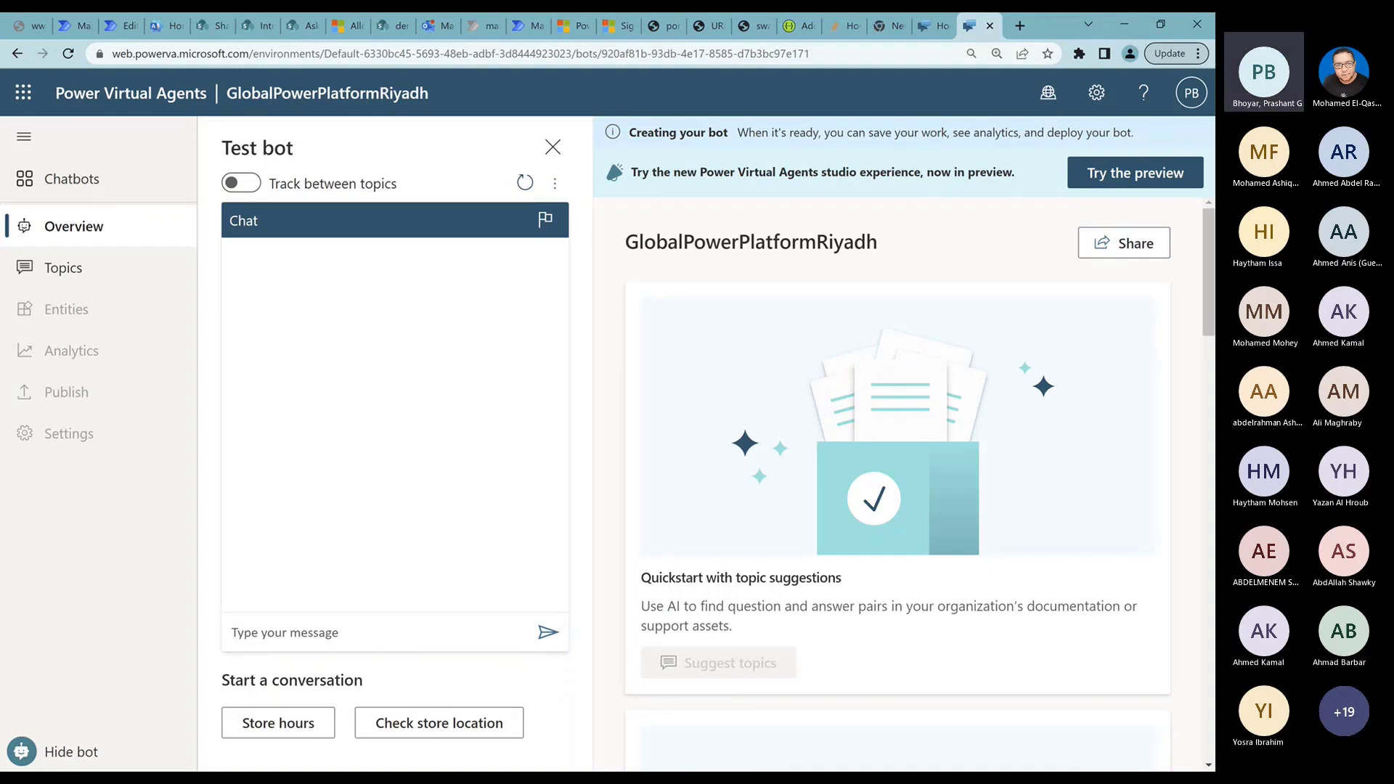
Hide the bot's test chat and look through the overview page down to the community and feedback links.
{"action": "left_click_drag", "start_coordinate": [1211, 290], "coordinate": [1205, 670]}
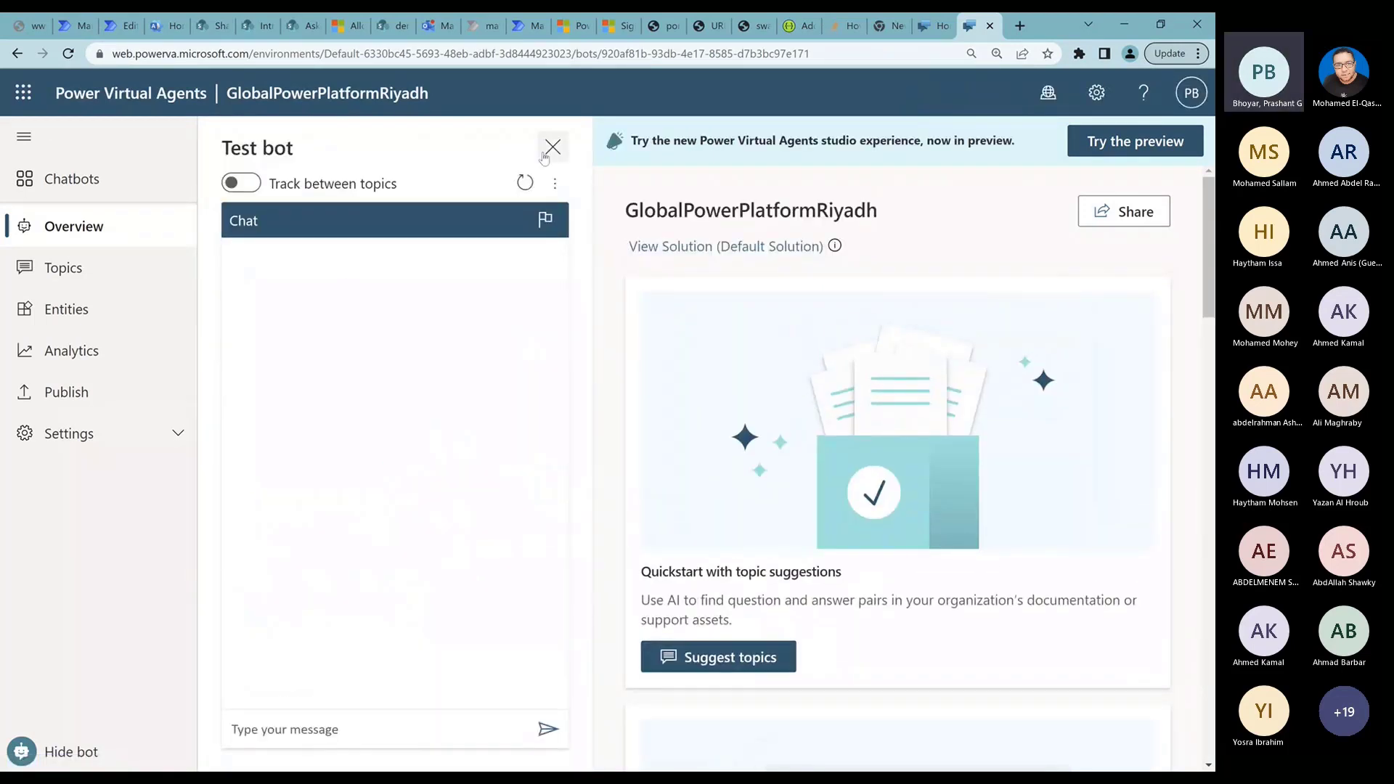
{"action": "left_click", "coordinate": [552, 147]}
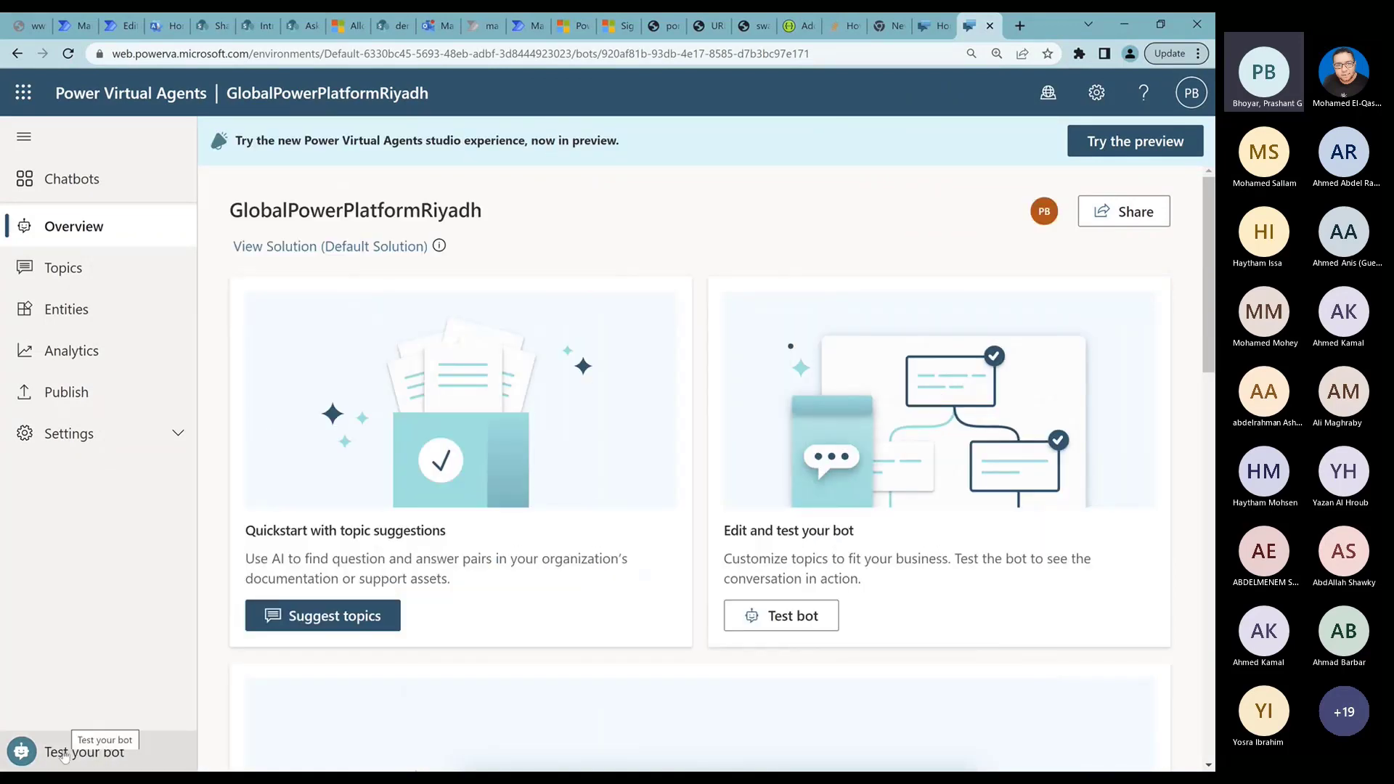
{"action": "left_click", "coordinate": [64, 754]}
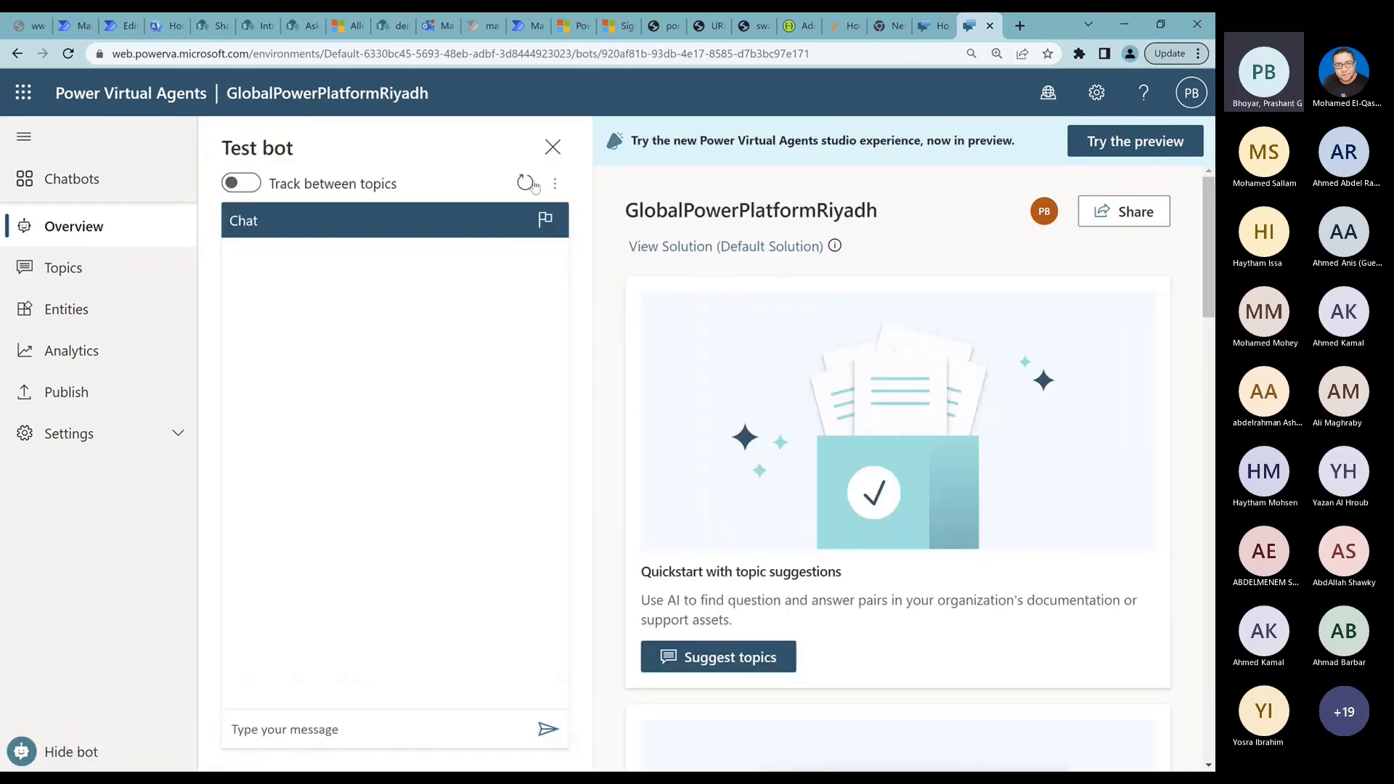
{"action": "left_click", "coordinate": [552, 147]}
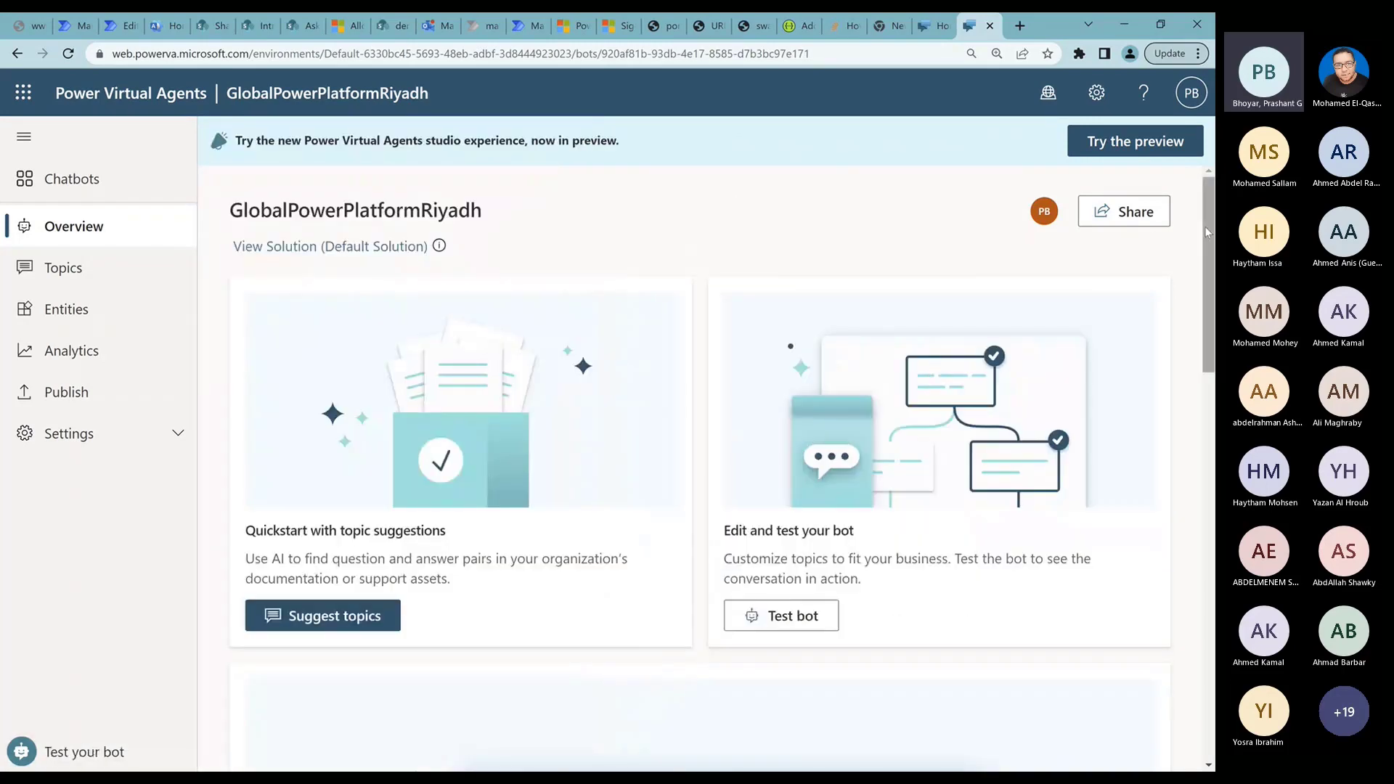
{"action": "left_click_drag", "start_coordinate": [1206, 230], "coordinate": [1207, 553]}
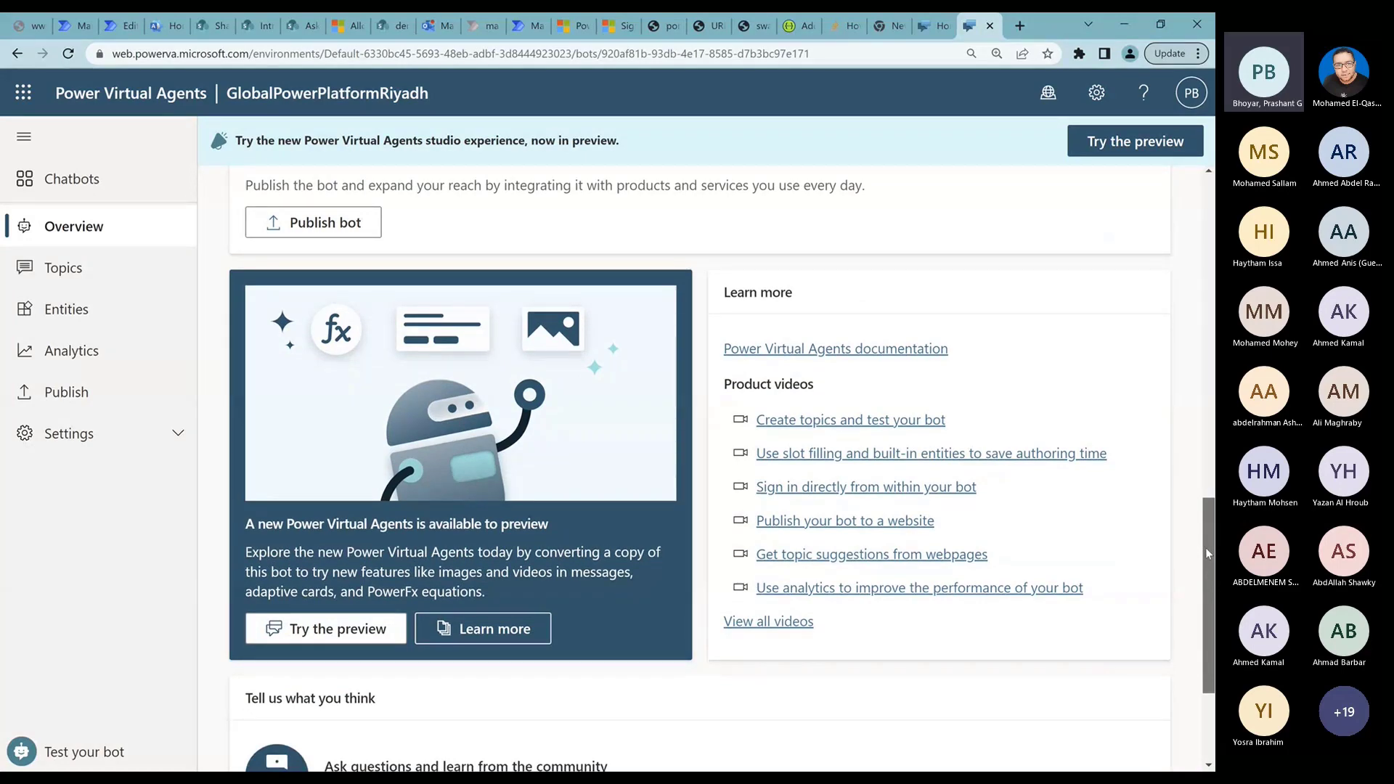
{"action": "left_click_drag", "start_coordinate": [1205, 554], "coordinate": [1175, 638]}
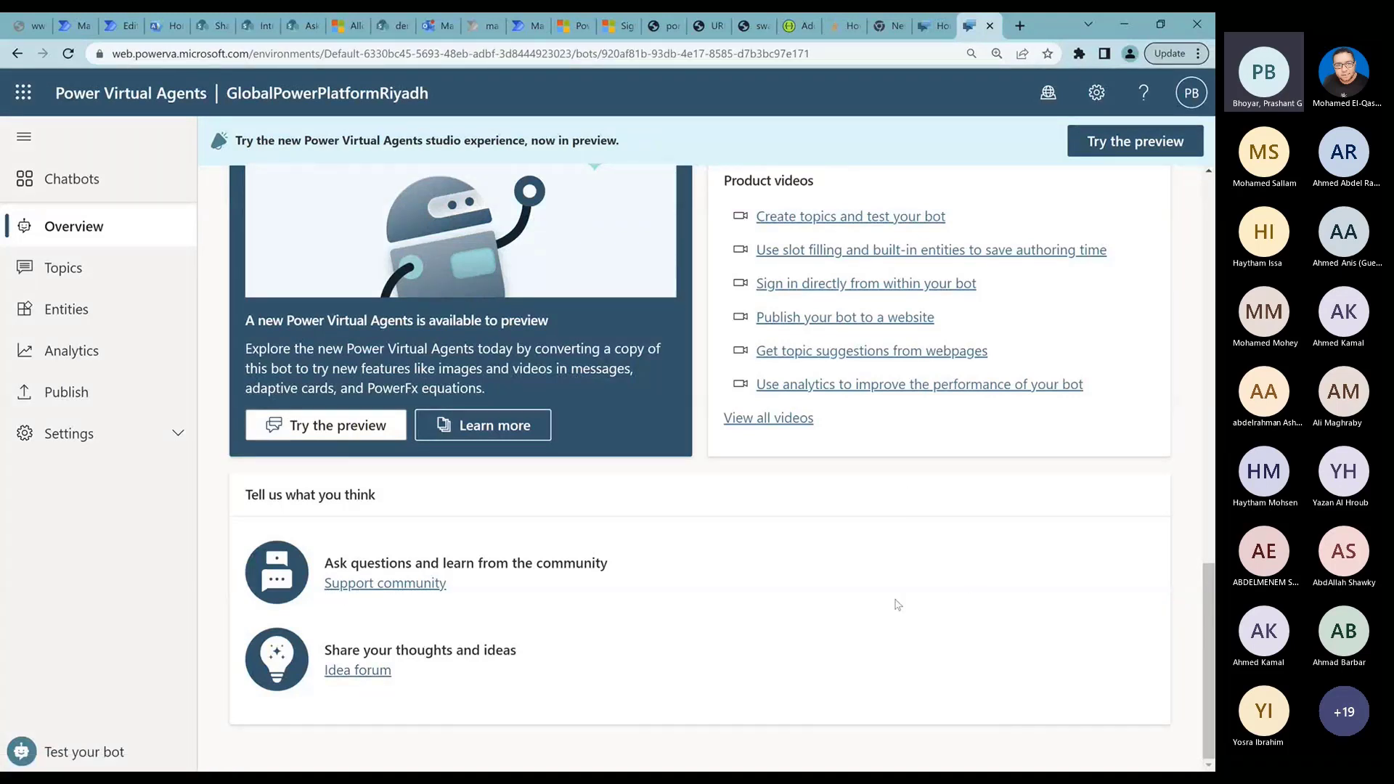
Open the bot's topics and examine the full list of trigger phrases in the Greeting topic.
{"action": "left_click", "coordinate": [64, 277]}
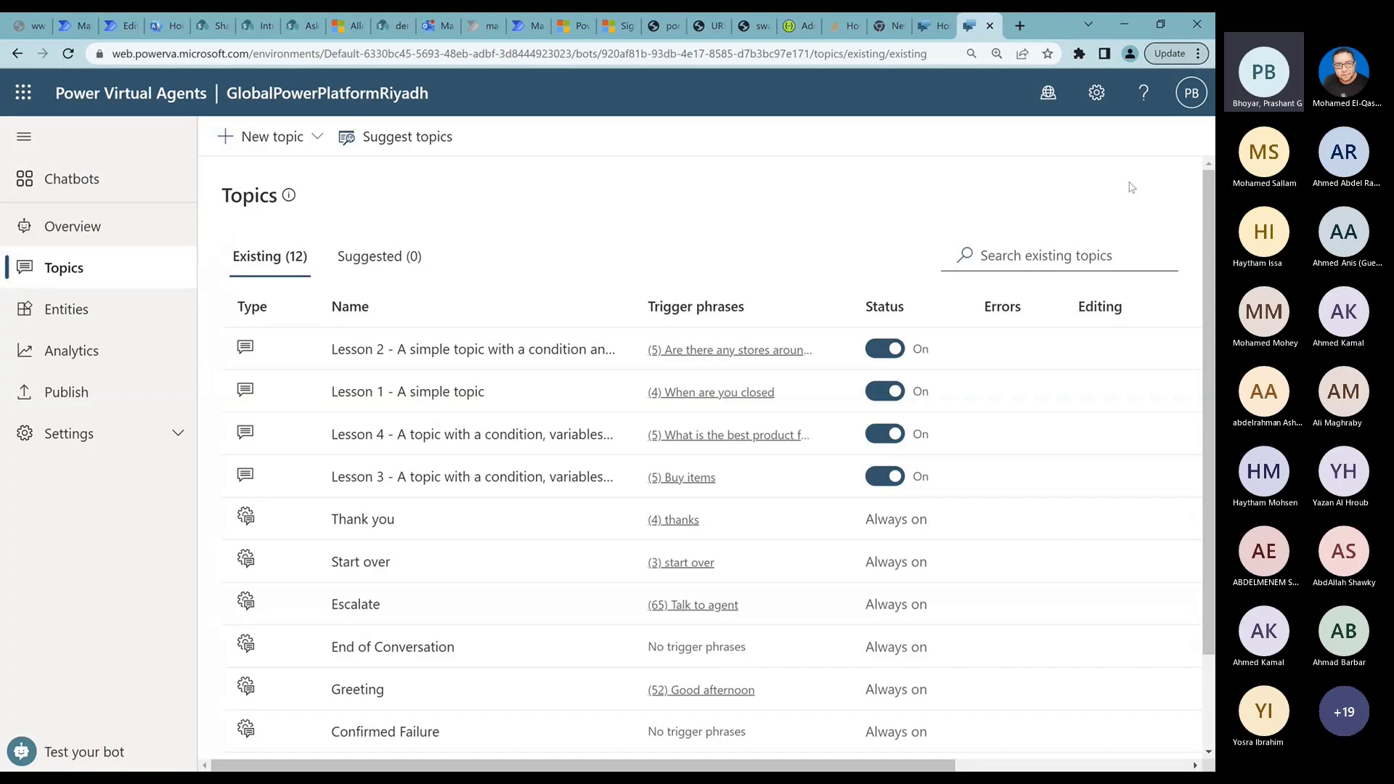
{"action": "left_click_drag", "start_coordinate": [1208, 212], "coordinate": [1207, 359]}
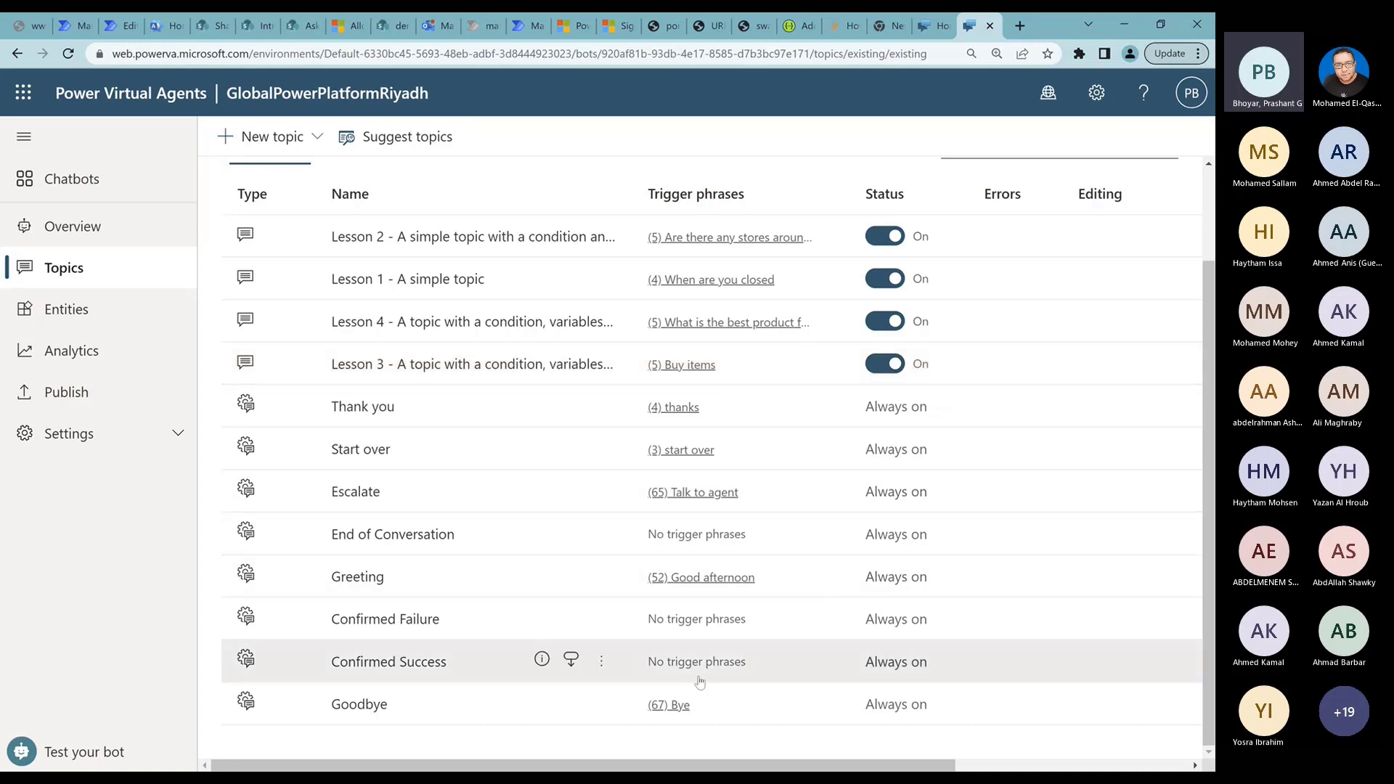
{"action": "left_click", "coordinate": [702, 579]}
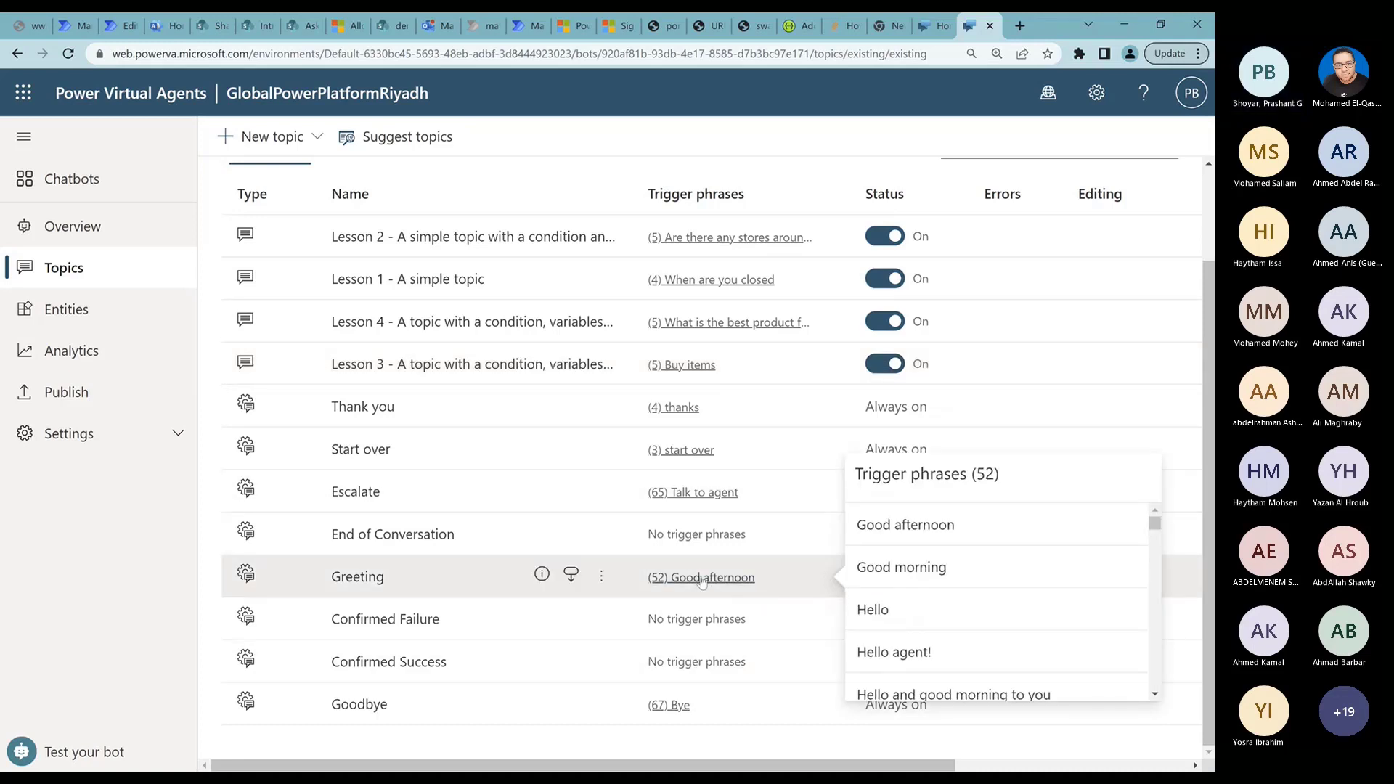
{"action": "left_click", "coordinate": [343, 579]}
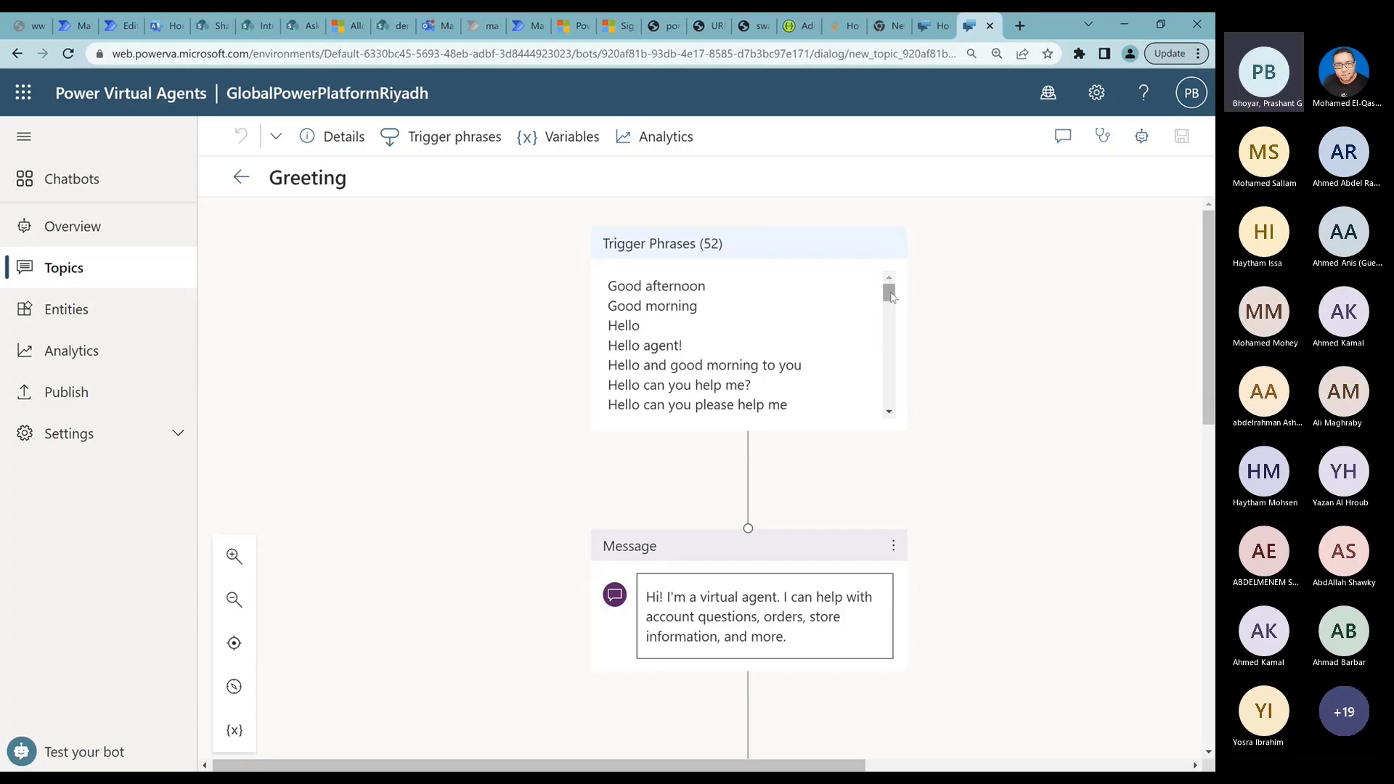
{"action": "left_click_drag", "start_coordinate": [891, 293], "coordinate": [898, 417]}
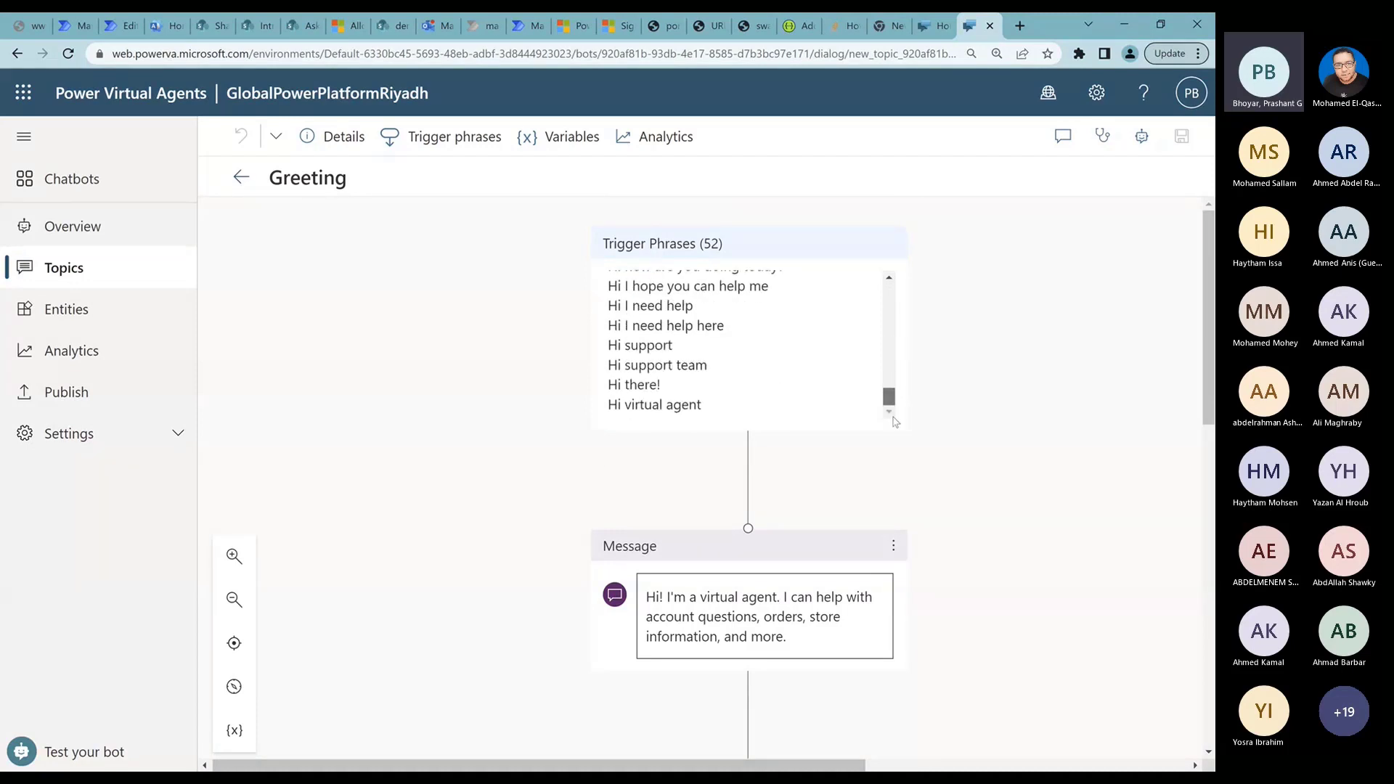
{"action": "left_click", "coordinate": [754, 412]}
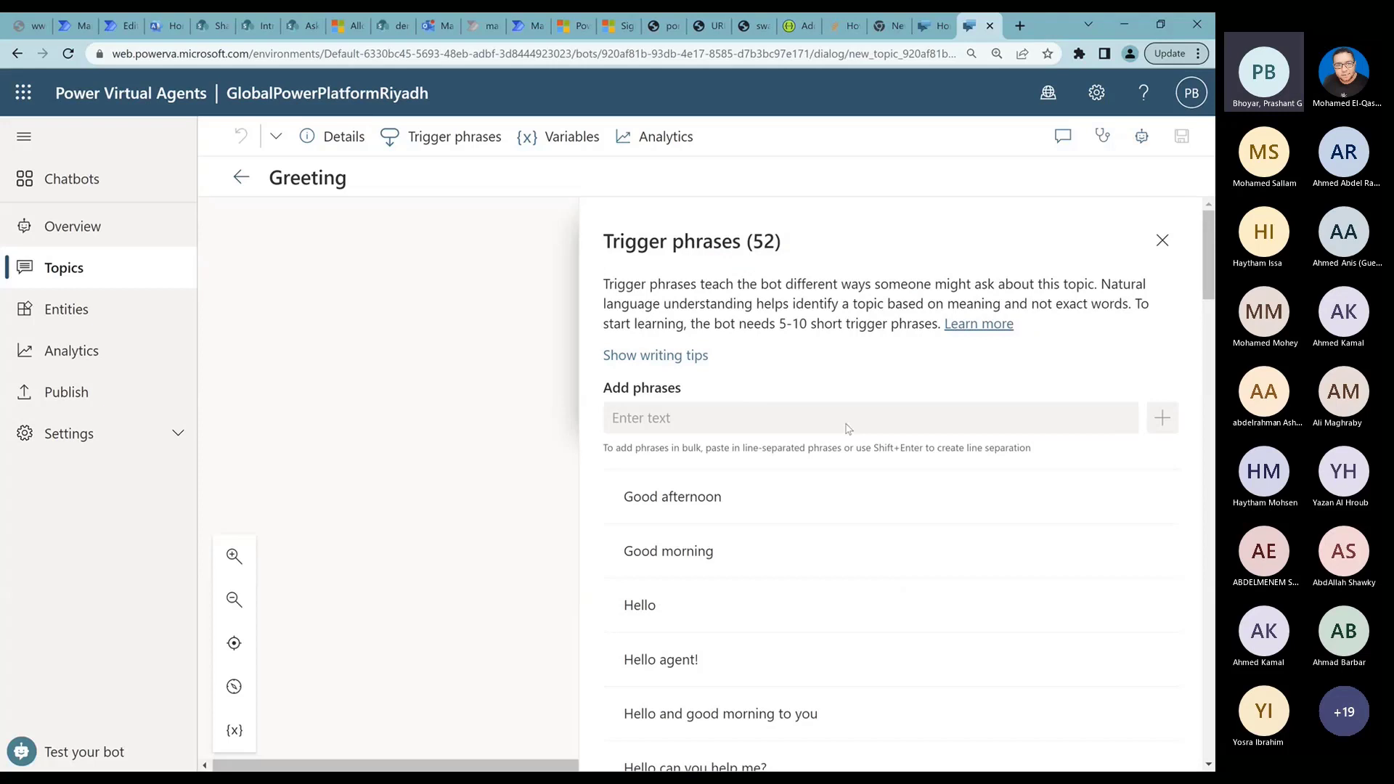
{"action": "key", "text": "Escape"}
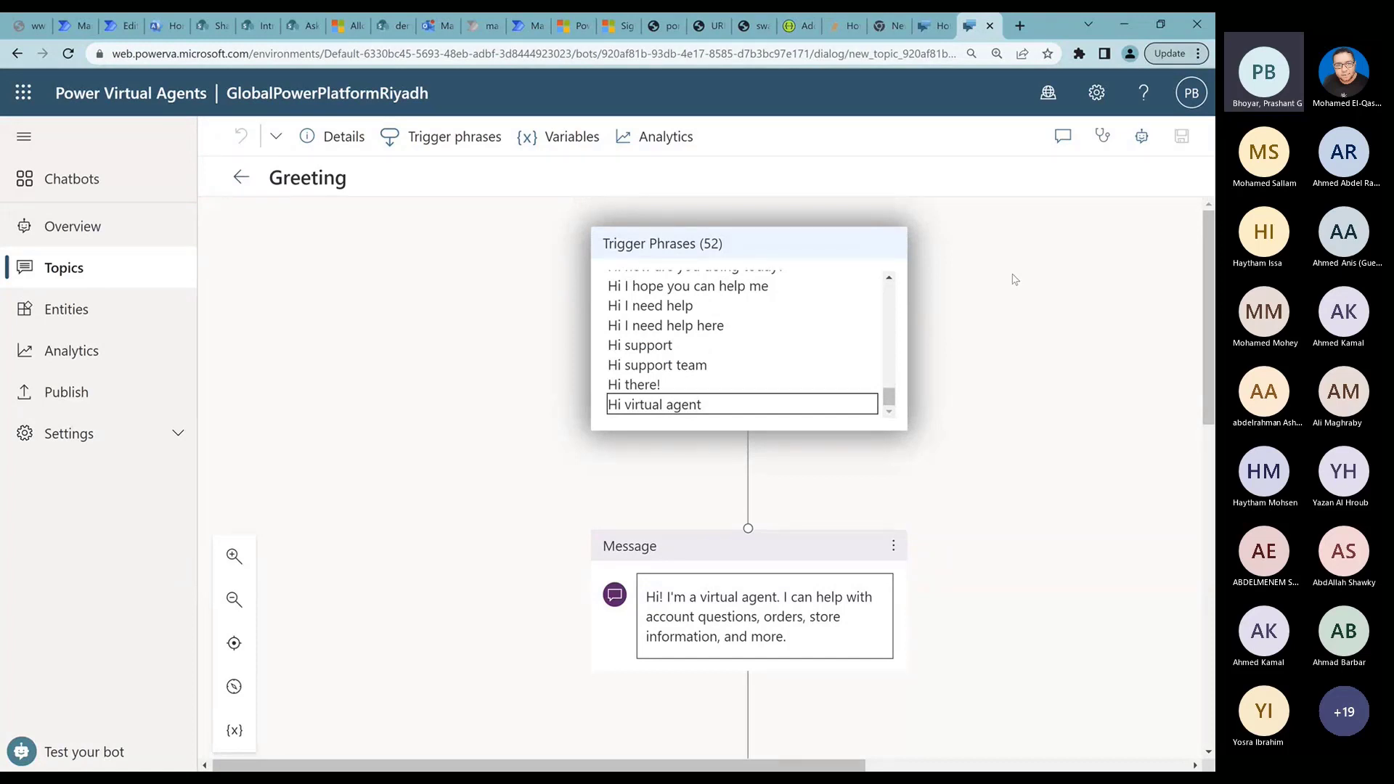
Examine the Greeting topic's message nodes and their options, and return to the topics list.
{"action": "left_click_drag", "start_coordinate": [1205, 325], "coordinate": [1152, 395]}
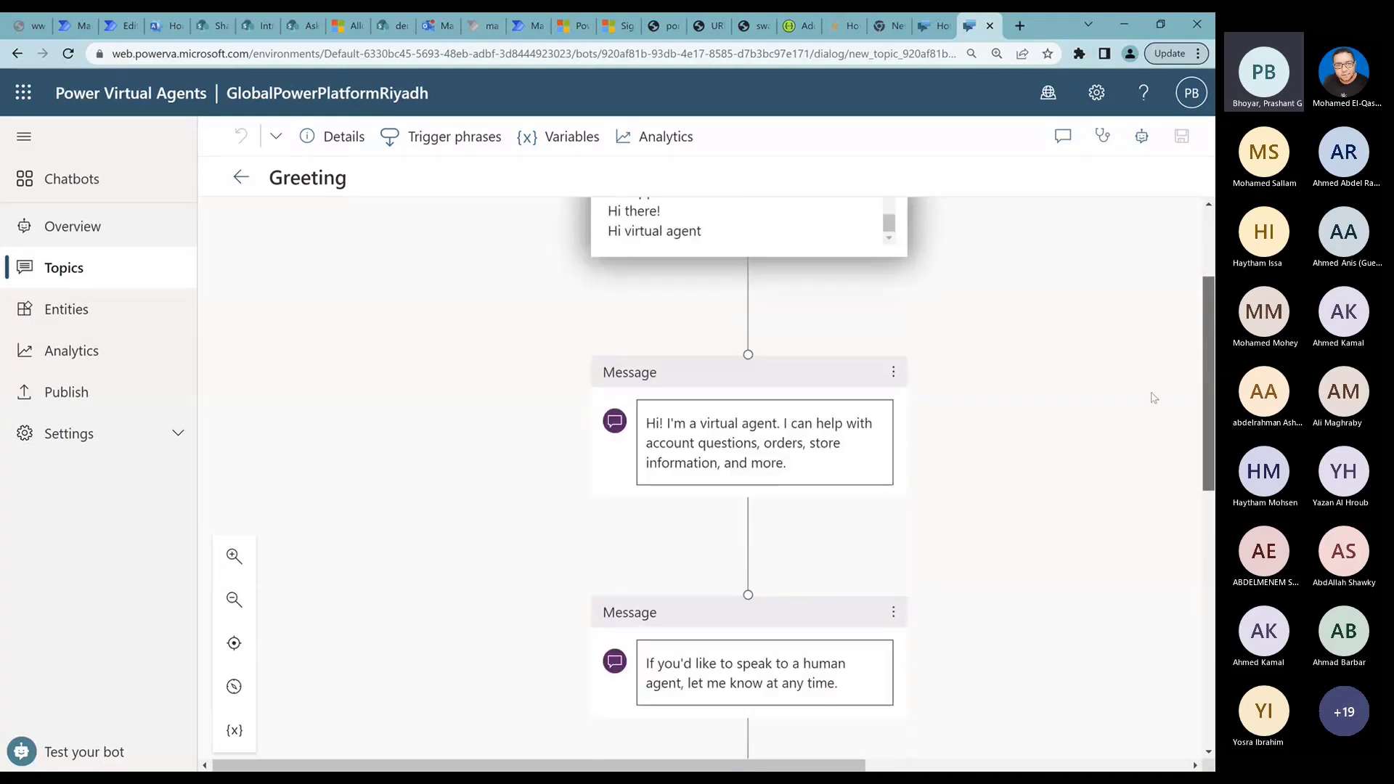
{"action": "left_click", "coordinate": [796, 469]}
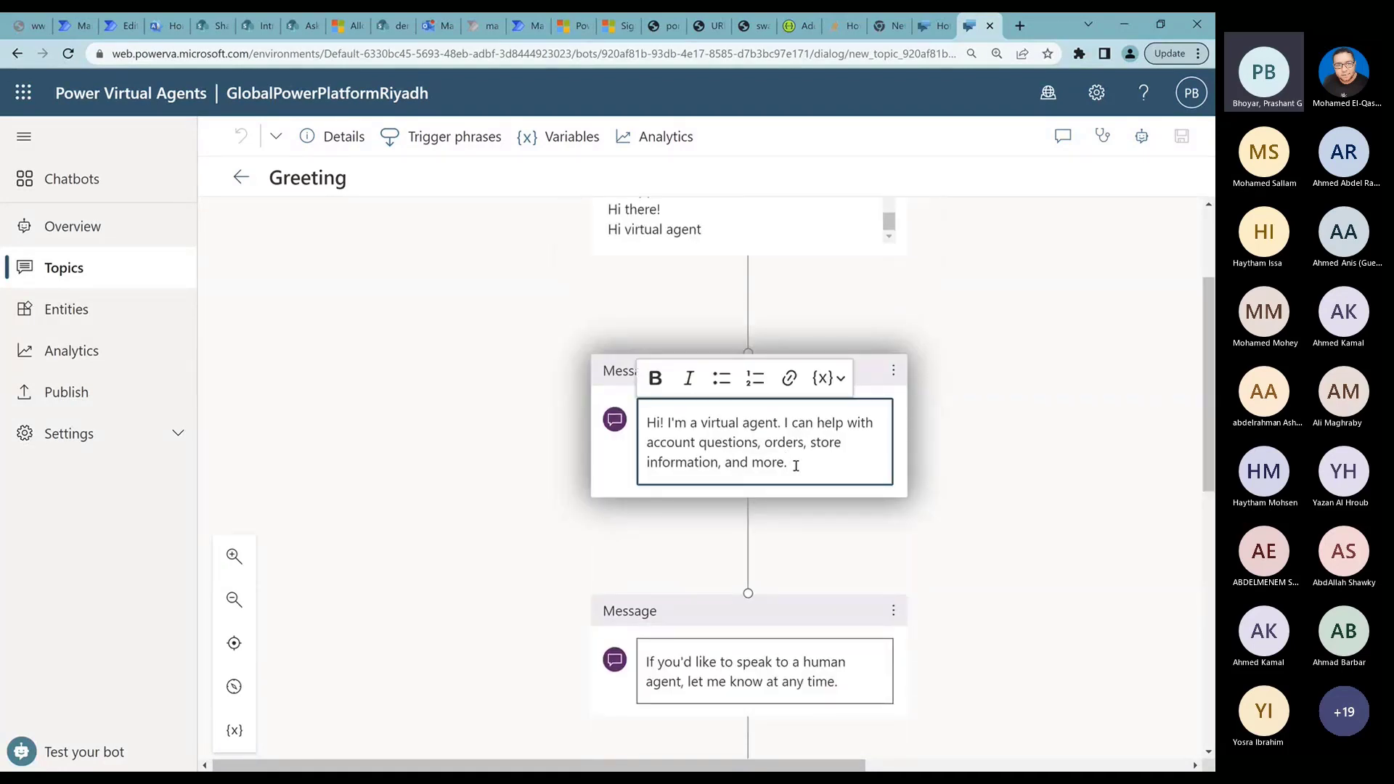
{"action": "left_click", "coordinate": [894, 611]}
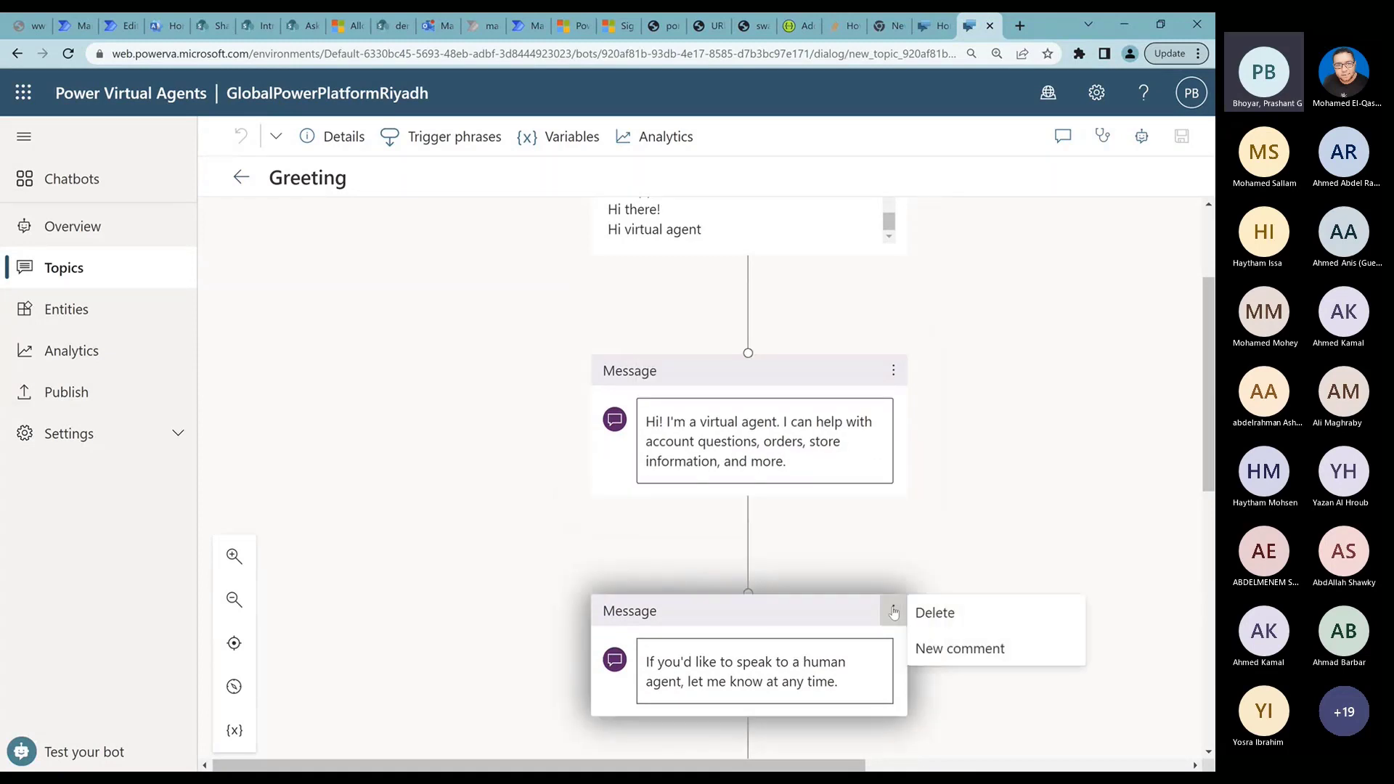
{"action": "left_click", "coordinate": [970, 501]}
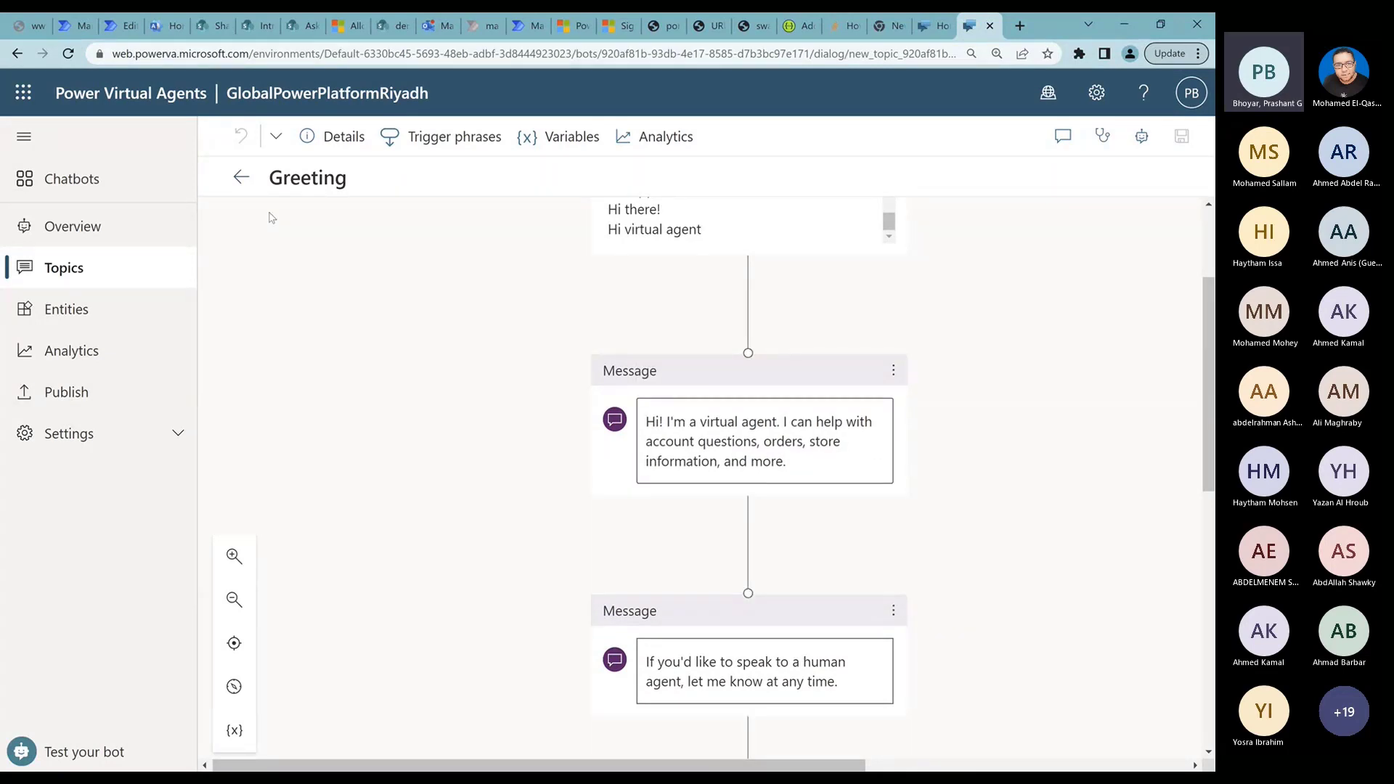
{"action": "left_click", "coordinate": [241, 177]}
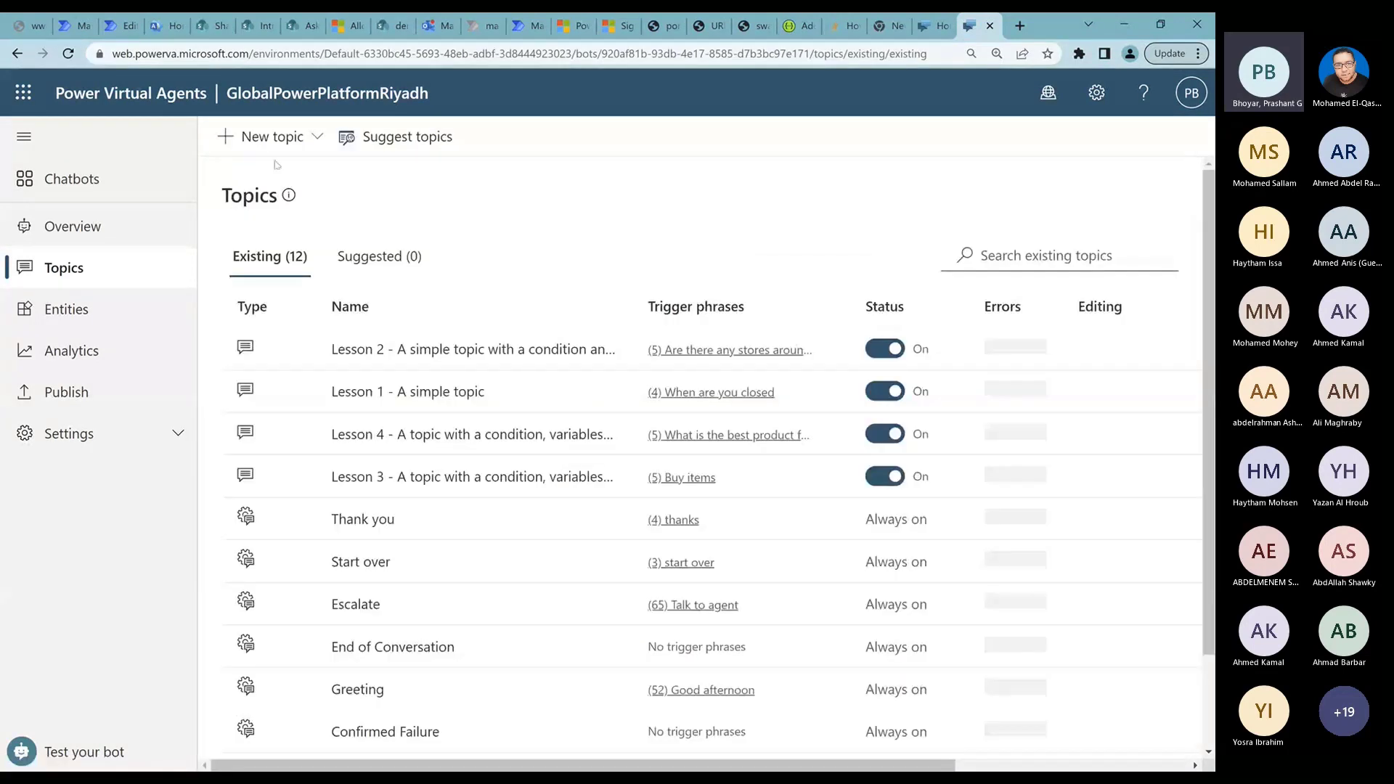
Start a new topic from blank.
{"action": "left_click", "coordinate": [316, 139]}
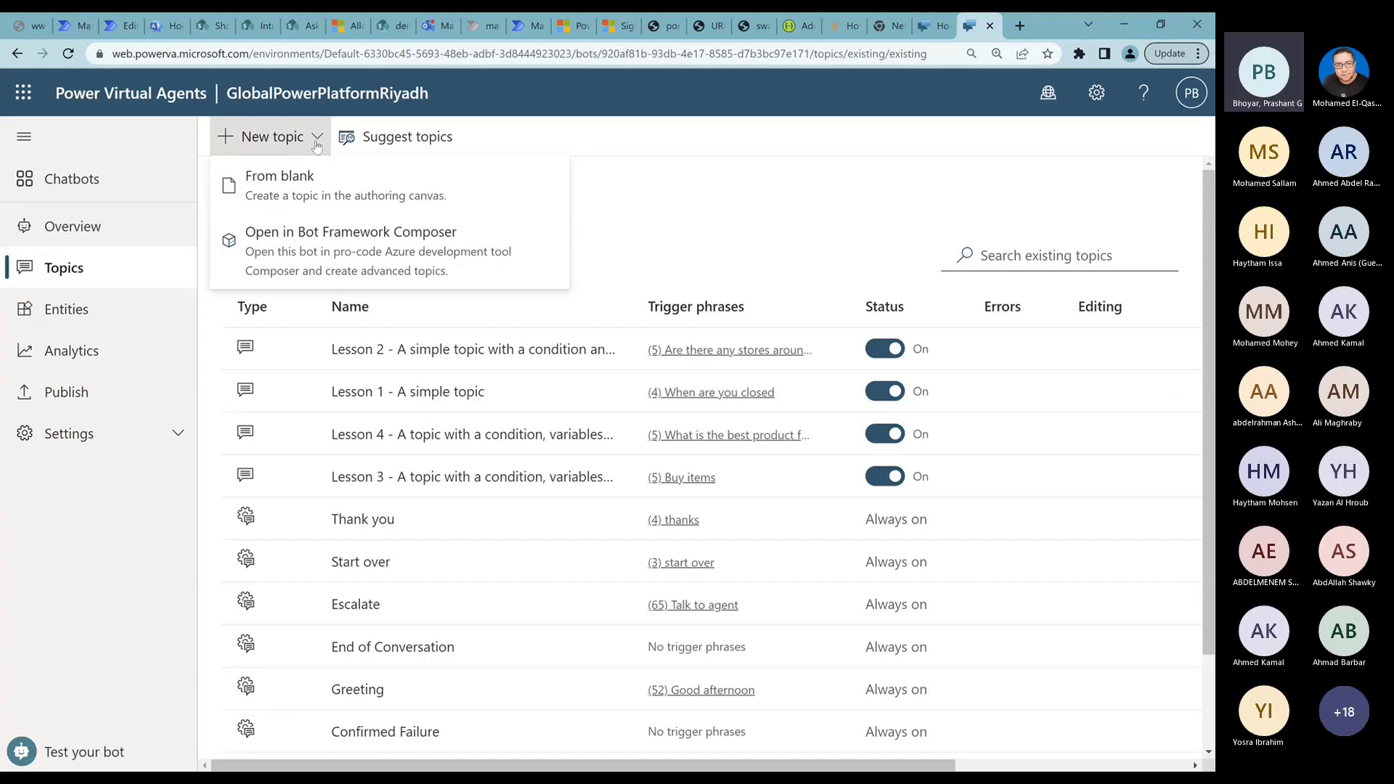
{"action": "left_click", "coordinate": [302, 183]}
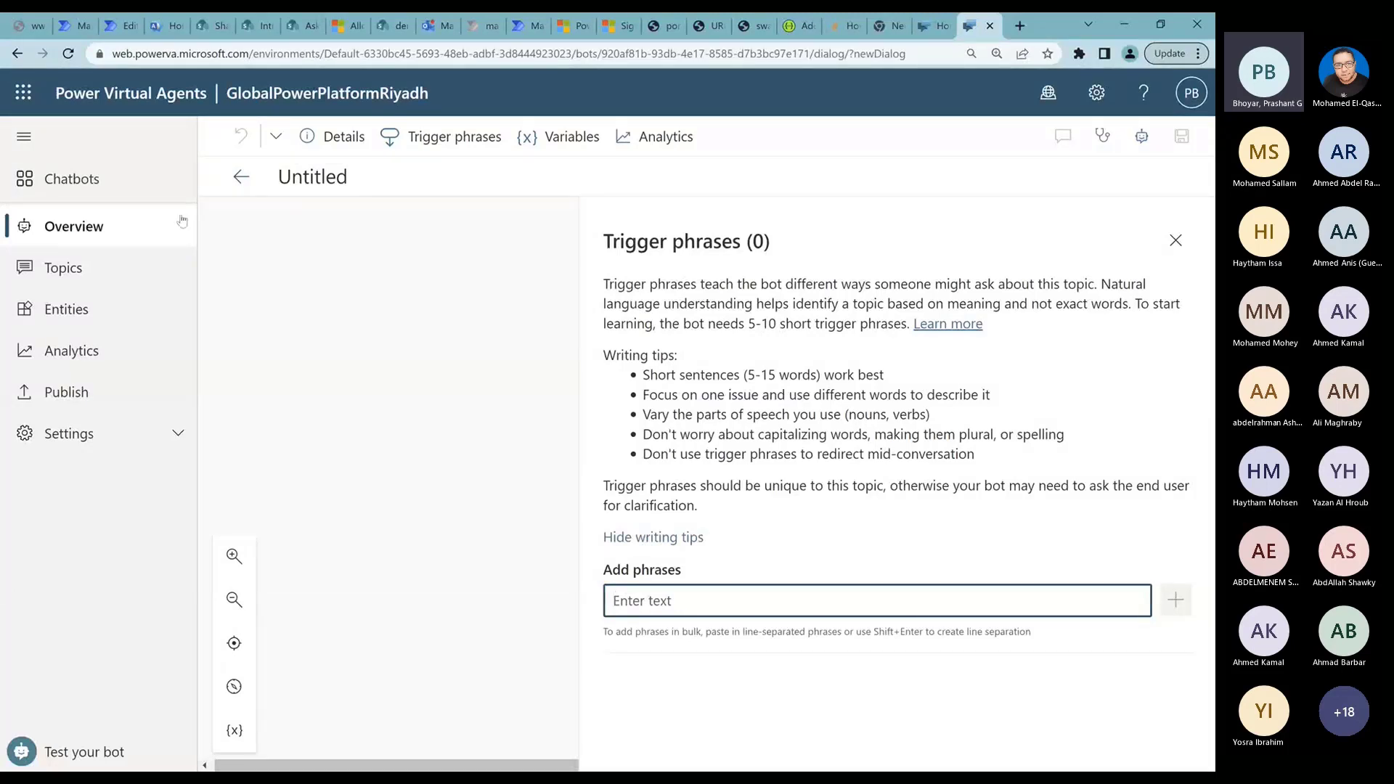
Switch to the existing PGBM365EduConSeaBot01 chatbot and show its topics list with the test chat hidden.
{"action": "left_click", "coordinate": [66, 183]}
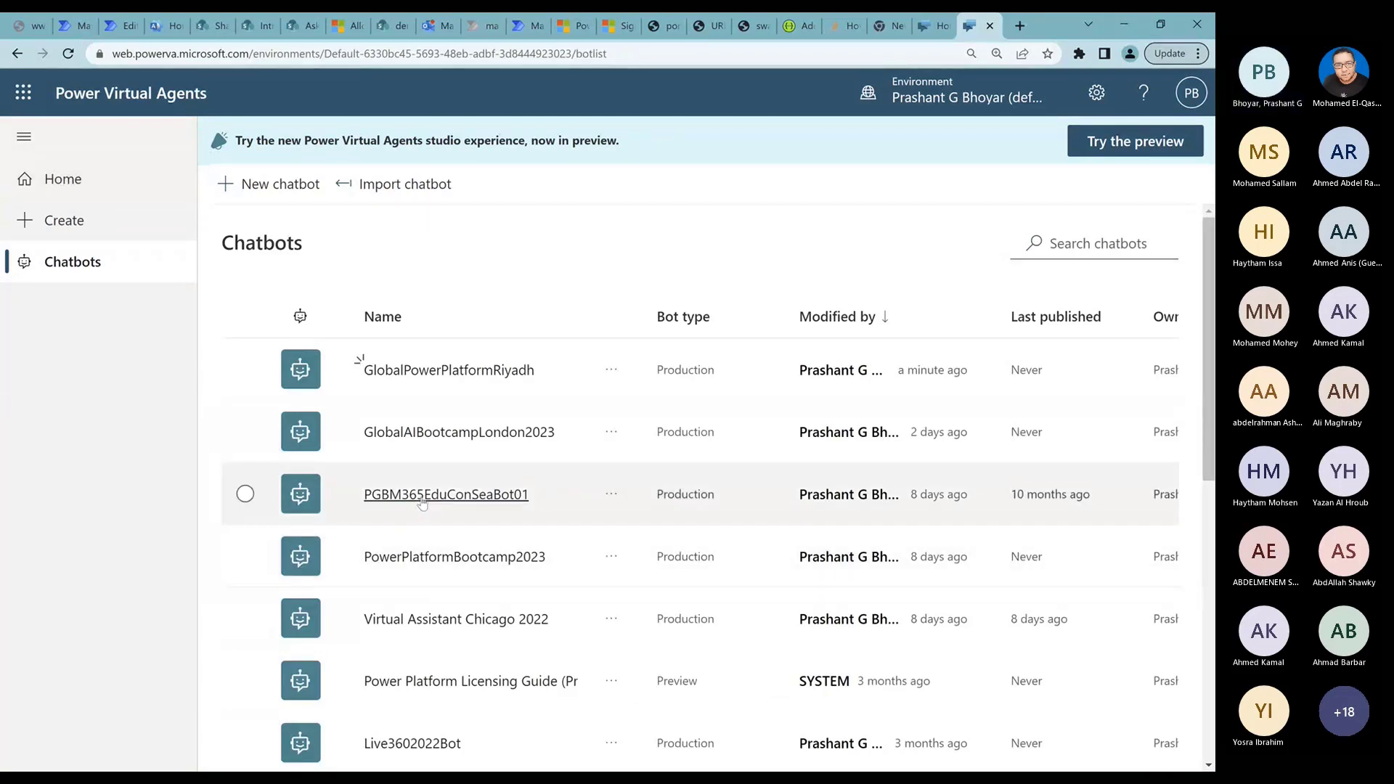
{"action": "left_click", "coordinate": [424, 496]}
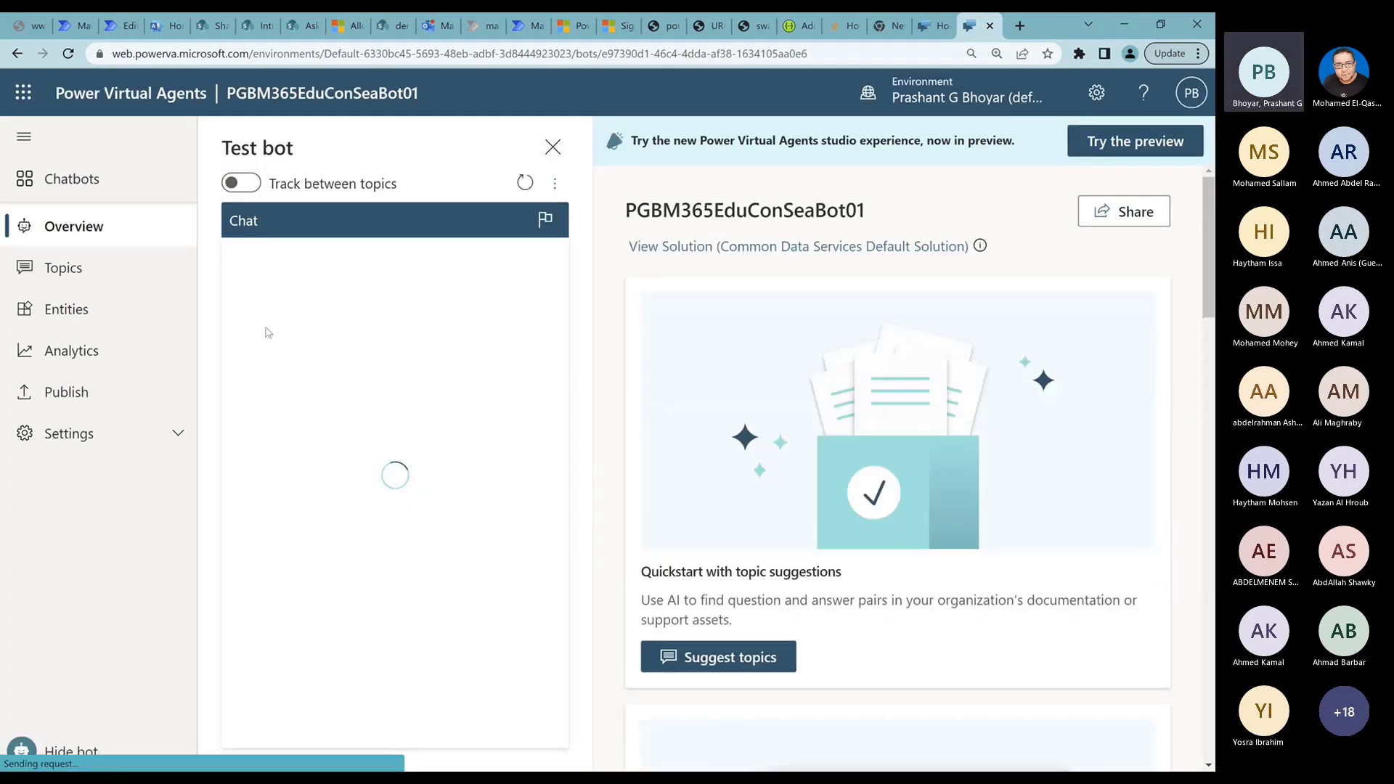
{"action": "left_click", "coordinate": [67, 280]}
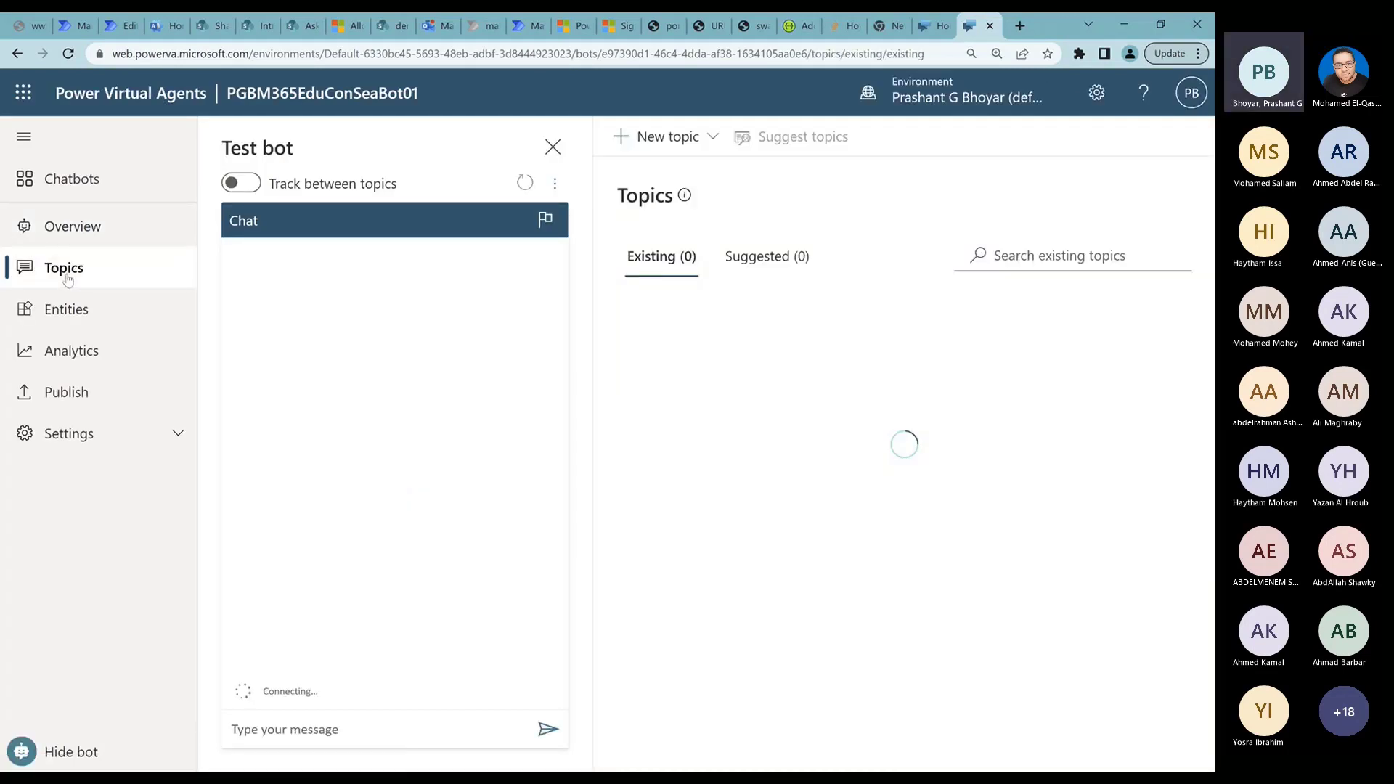
{"action": "left_click", "coordinate": [552, 149]}
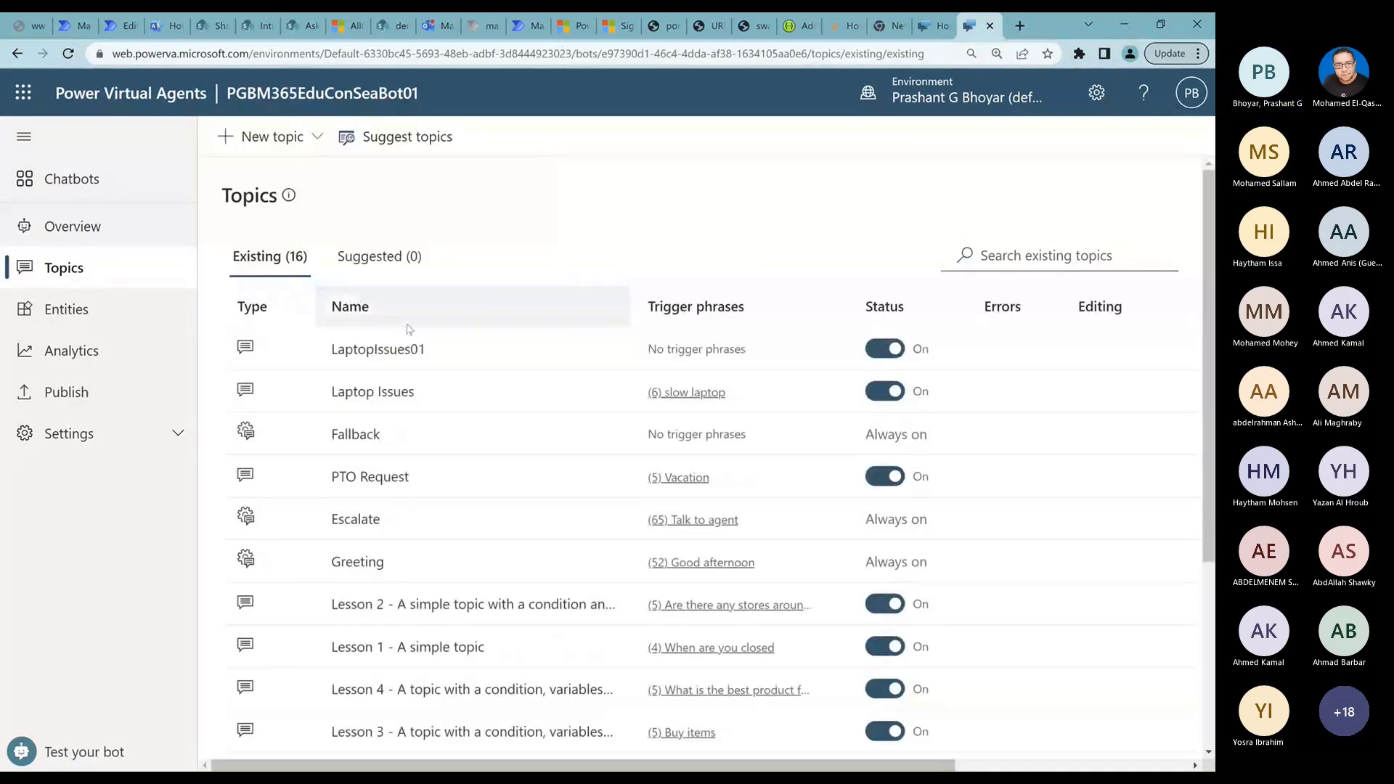
Open the Laptop Issues topic and send "Hello" to the bot in the test chat.
{"action": "left_click", "coordinate": [371, 398]}
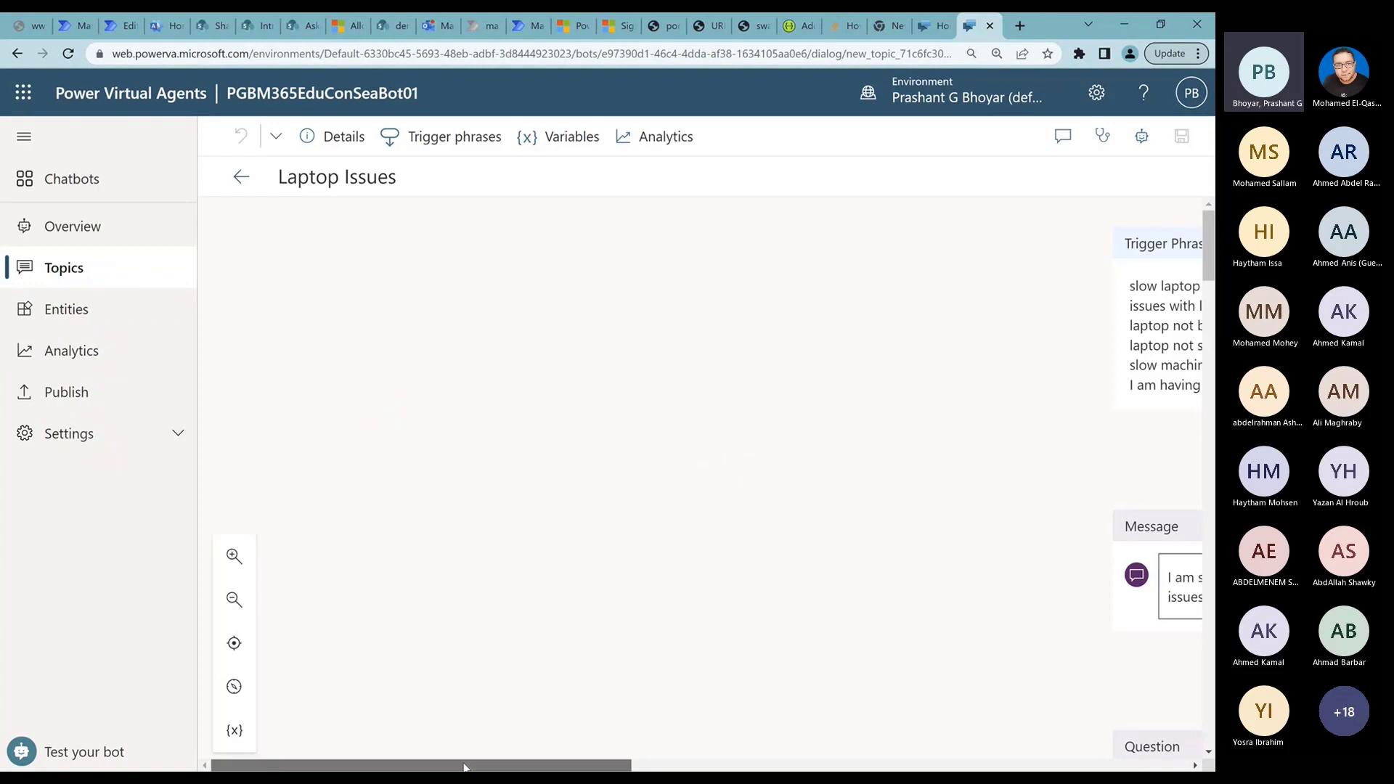
{"action": "left_click_drag", "start_coordinate": [464, 766], "coordinate": [692, 769]}
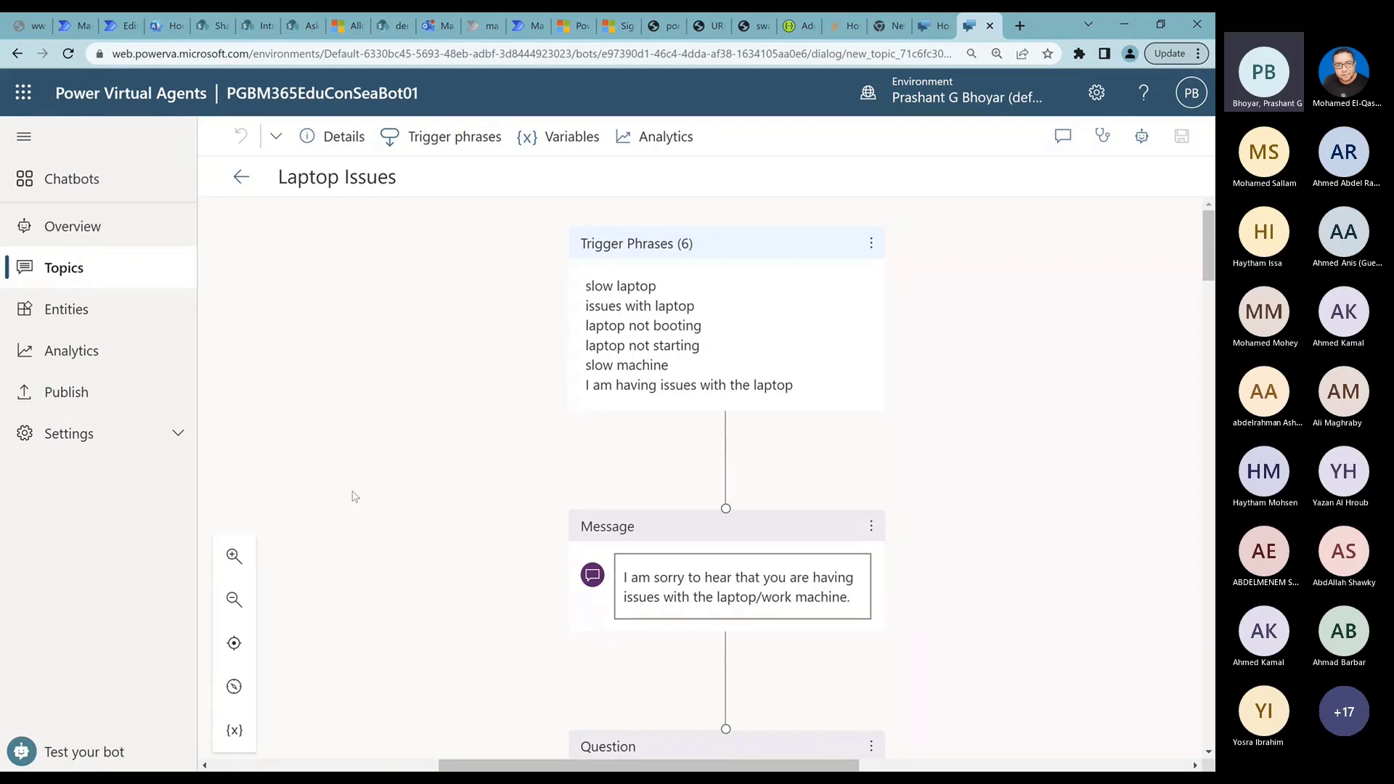
{"action": "left_click", "coordinate": [86, 753]}
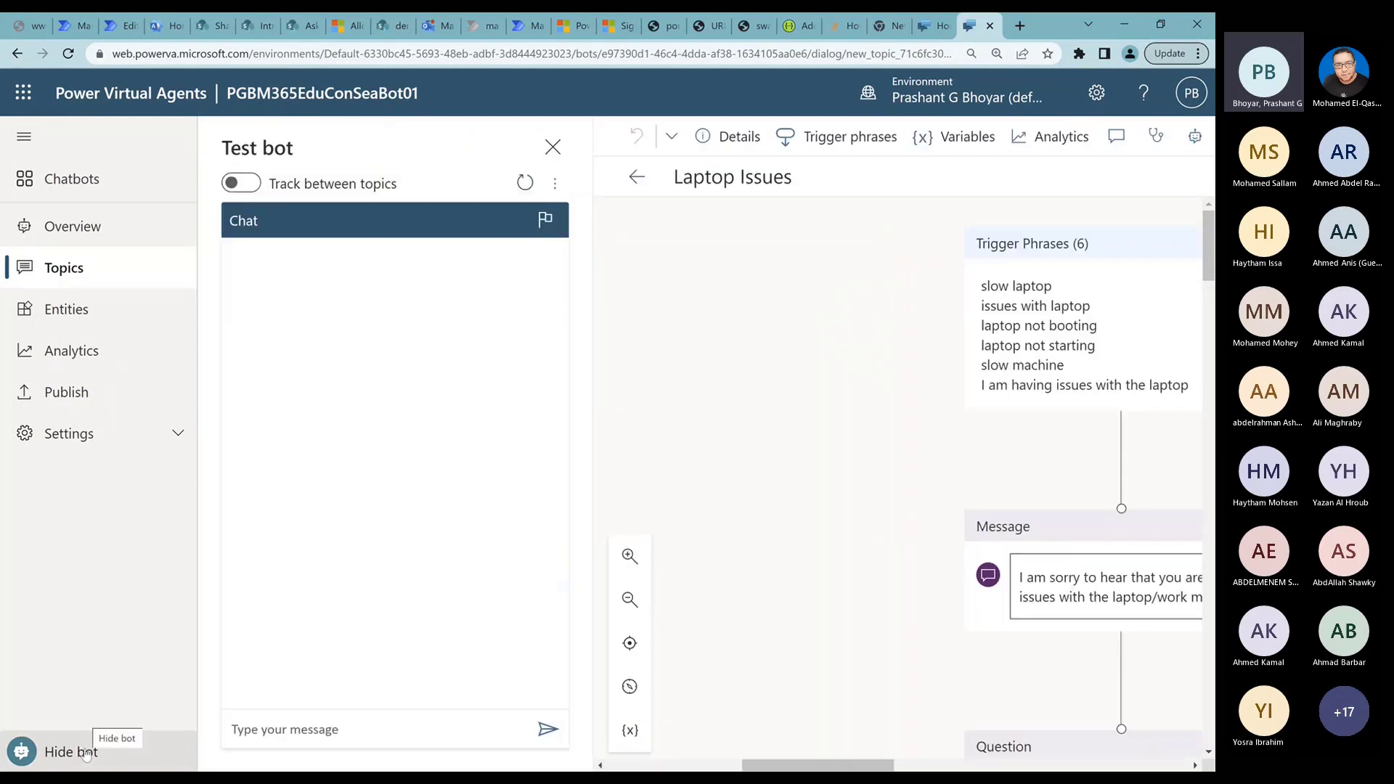
{"action": "left_click", "coordinate": [277, 724]}
{"action": "type", "text": "Hello"}
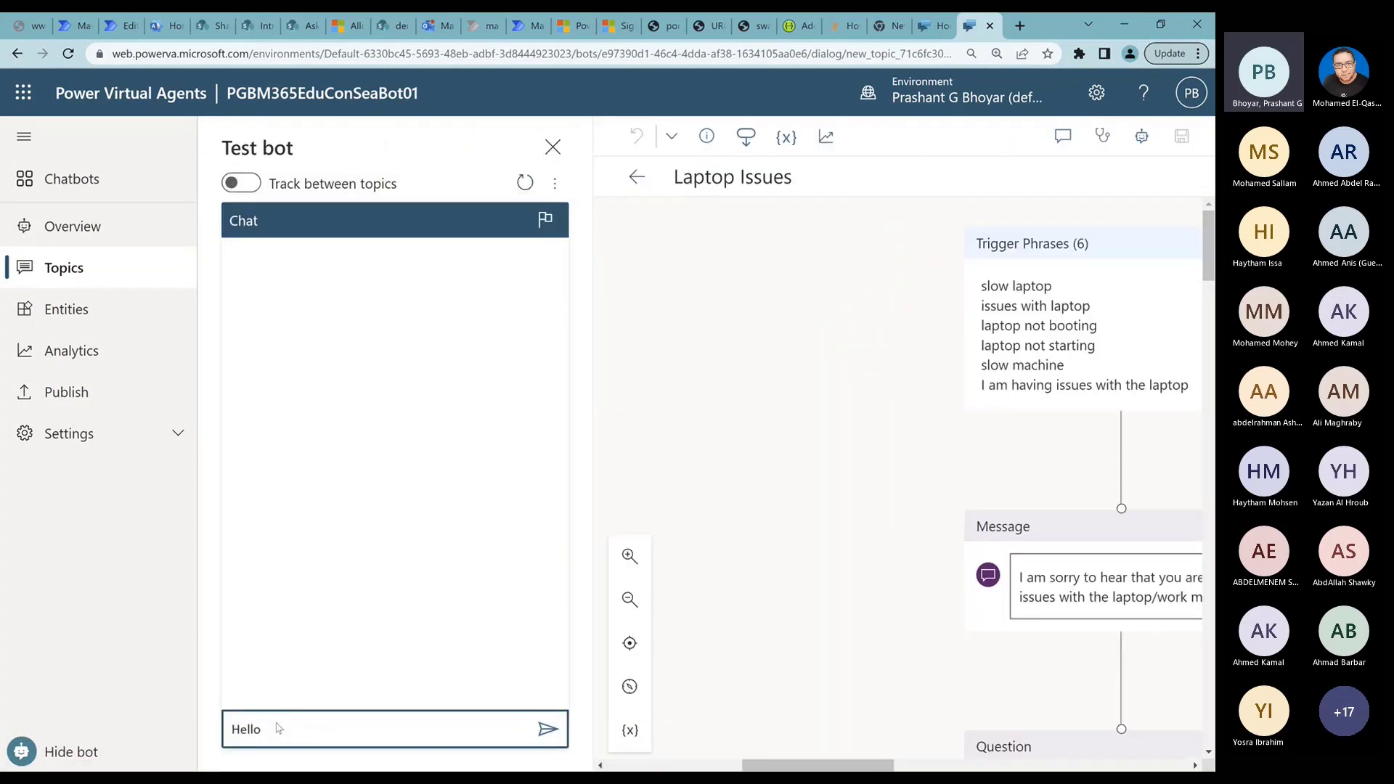
{"action": "key", "text": "Return"}
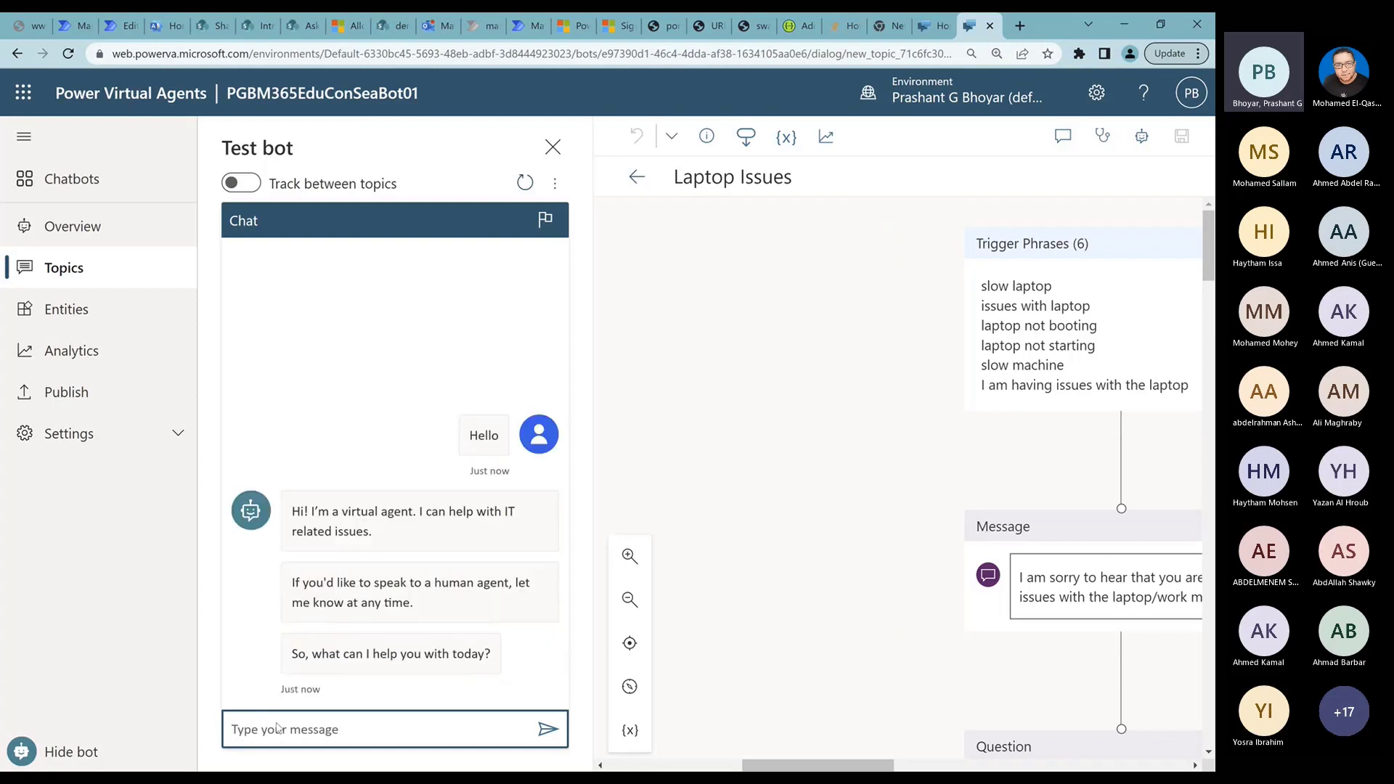
Send the message "My laptop is not working" to the bot in the test chat.
{"action": "type", "text": "My lap"}
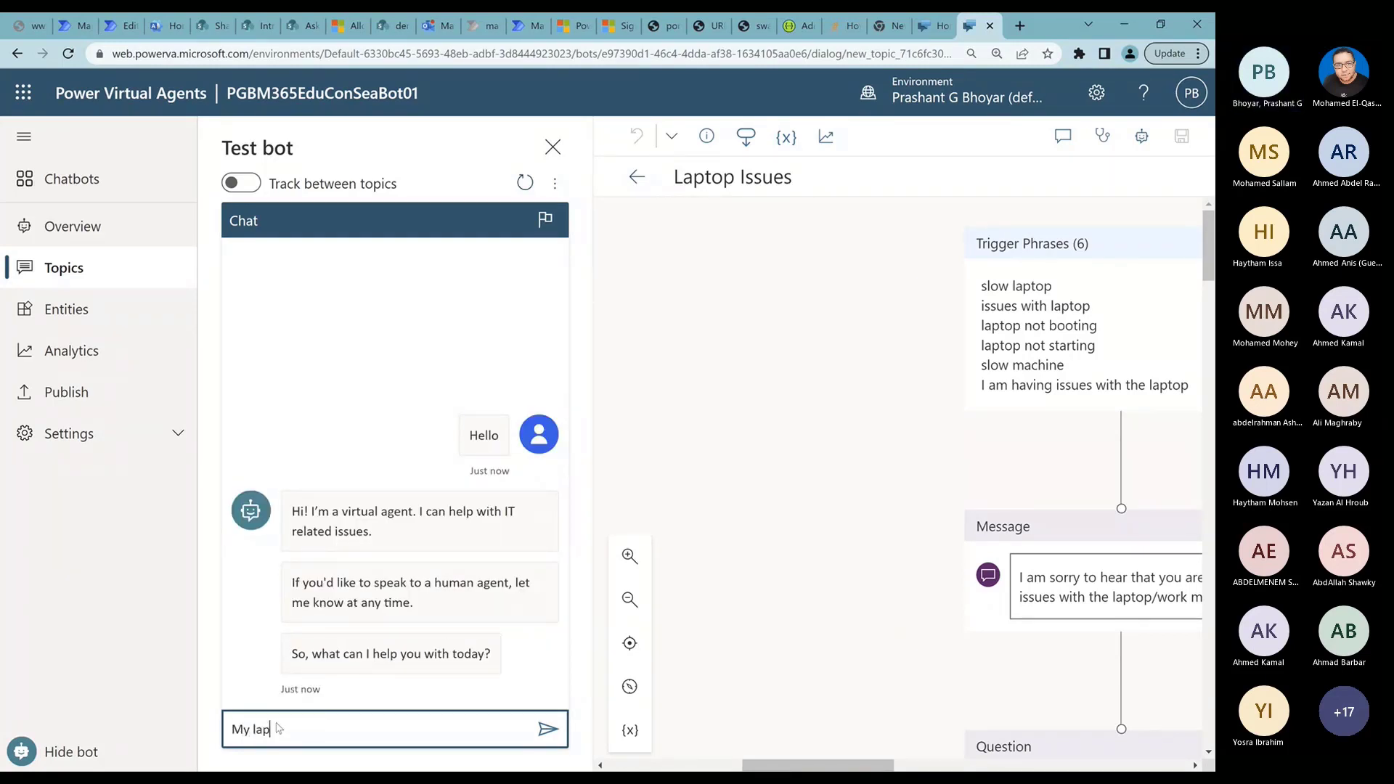
{"action": "type", "text": "top is not working"}
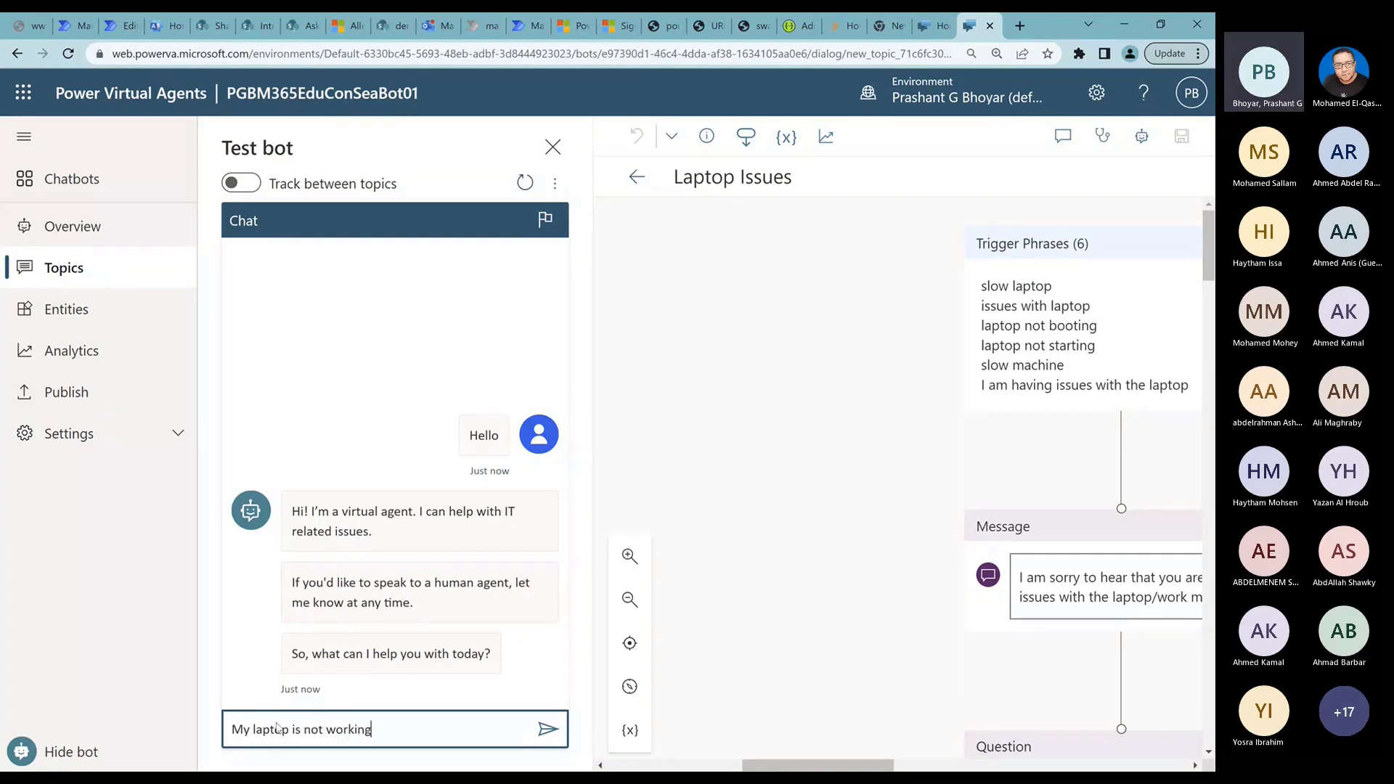
{"action": "key", "text": "Return"}
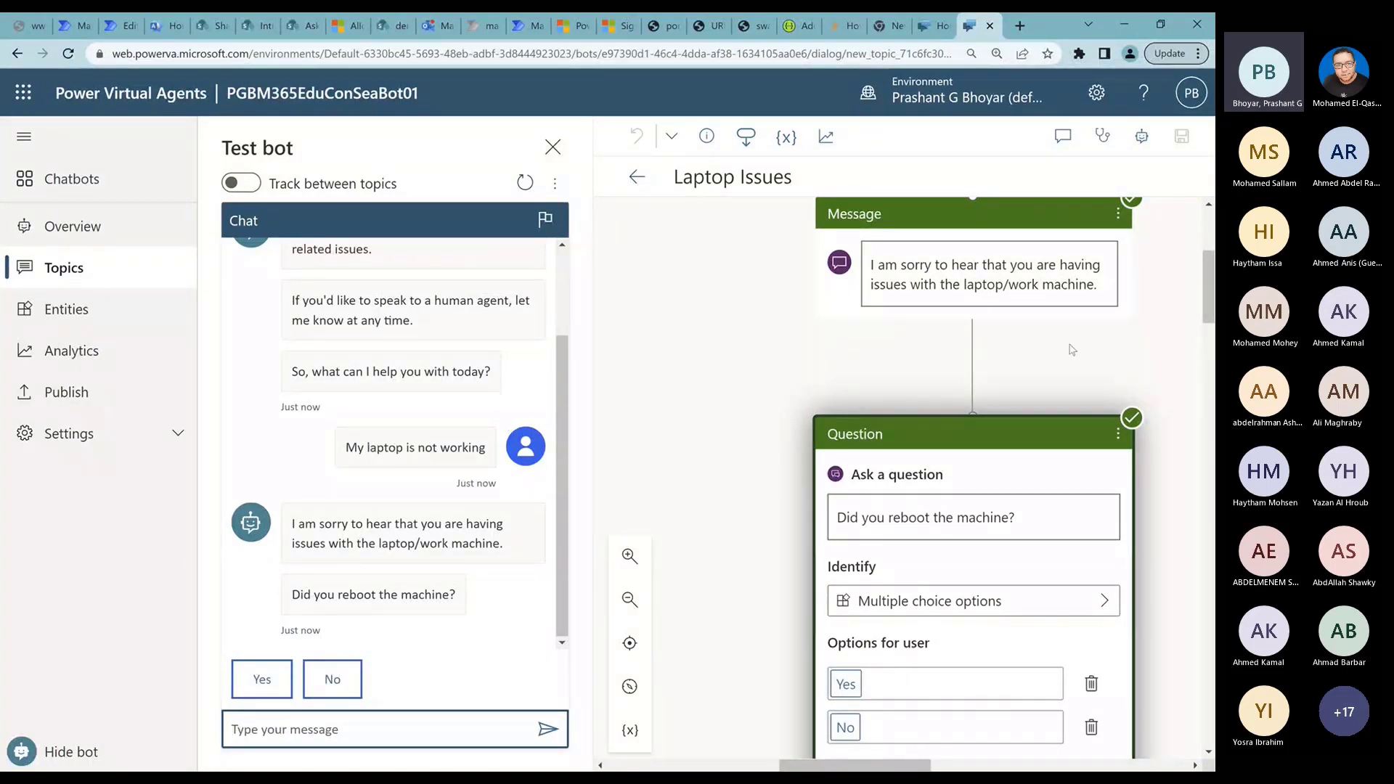
Examine the topic's traced nodes from the trigger phrases to the reboot question, and check the topic variable values.
{"action": "left_click_drag", "start_coordinate": [1210, 283], "coordinate": [1212, 225]}
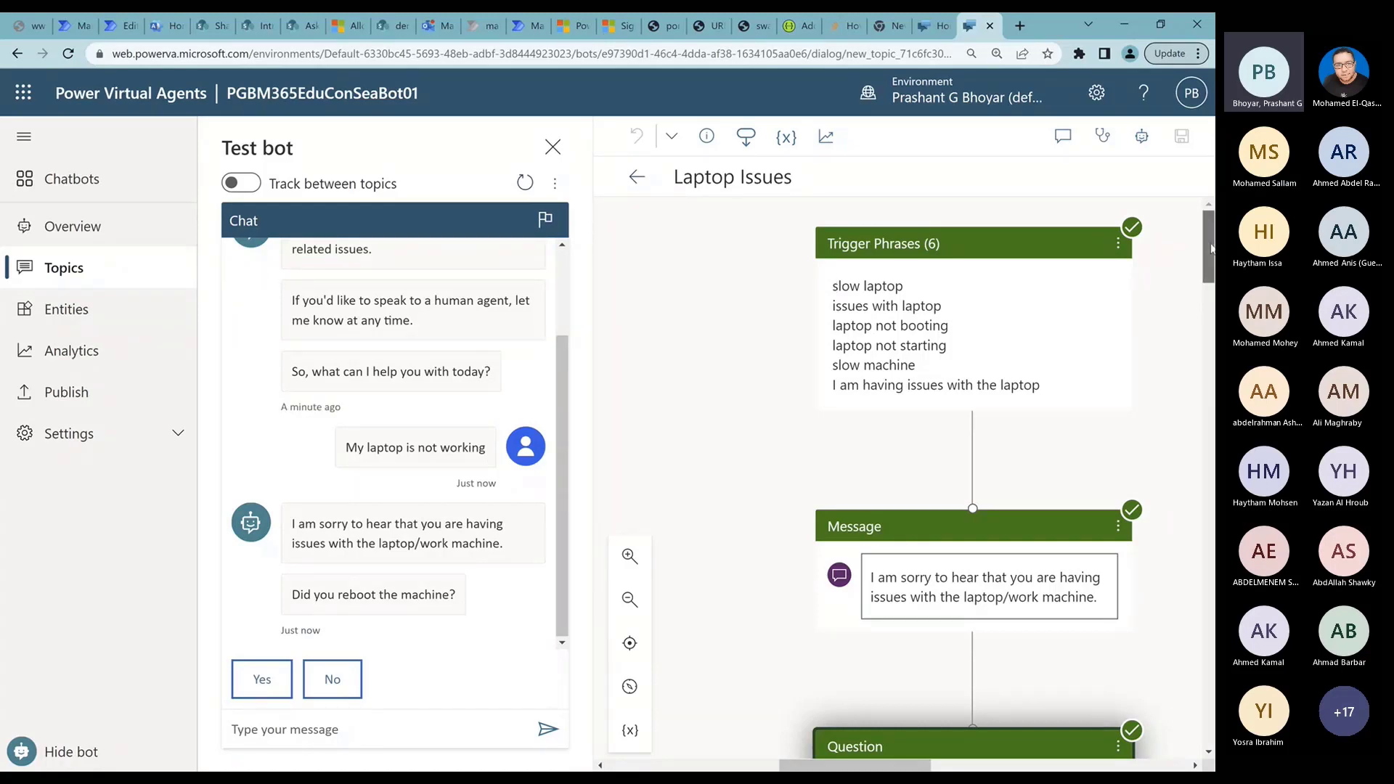
{"action": "mouse_move", "coordinate": [1211, 250]}
{"action": "left_mouse_down"}
{"action": "mouse_move", "coordinate": [1211, 278]}
{"action": "mouse_move", "coordinate": [1211, 246]}
{"action": "left_mouse_up"}
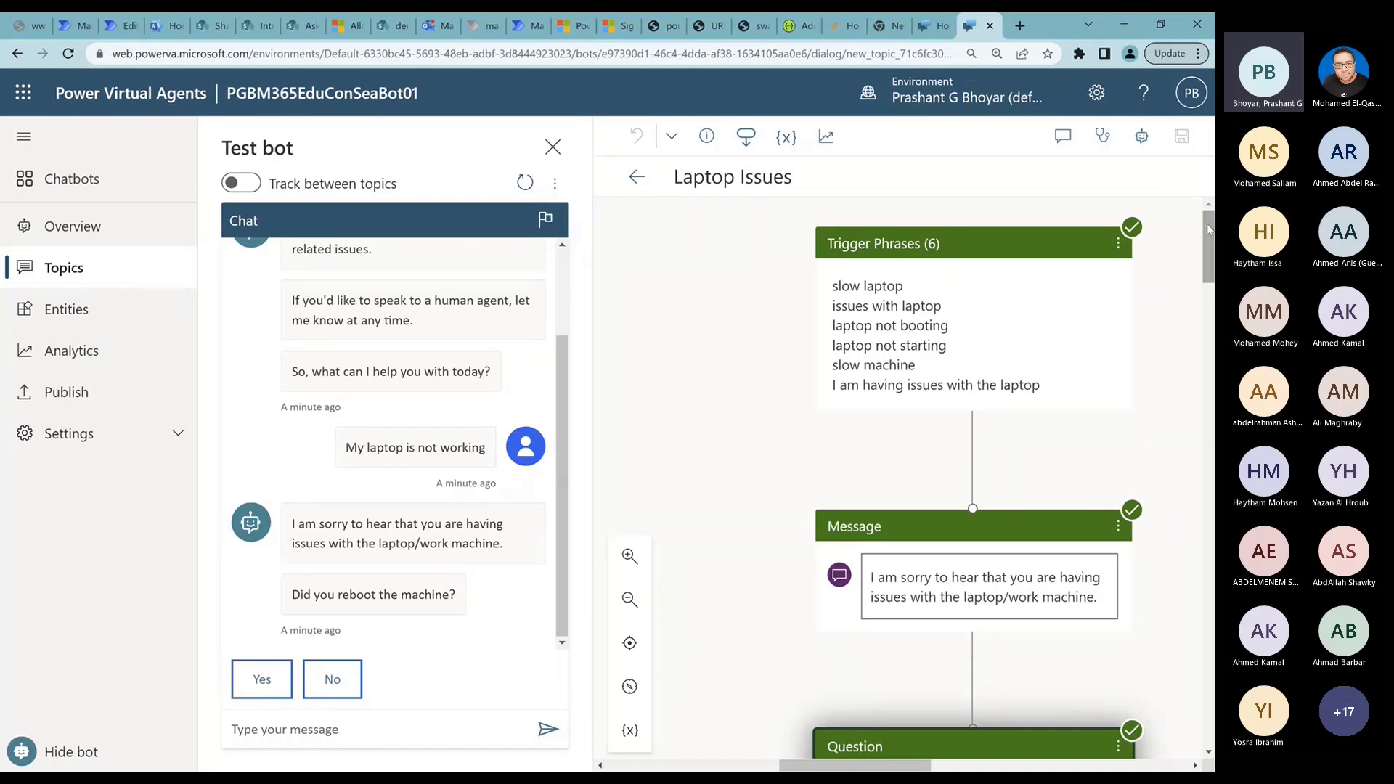
{"action": "mouse_move", "coordinate": [1133, 228]}
{"action": "scroll", "coordinate": [1205, 234], "scroll_direction": "down", "scroll_amount": 2}
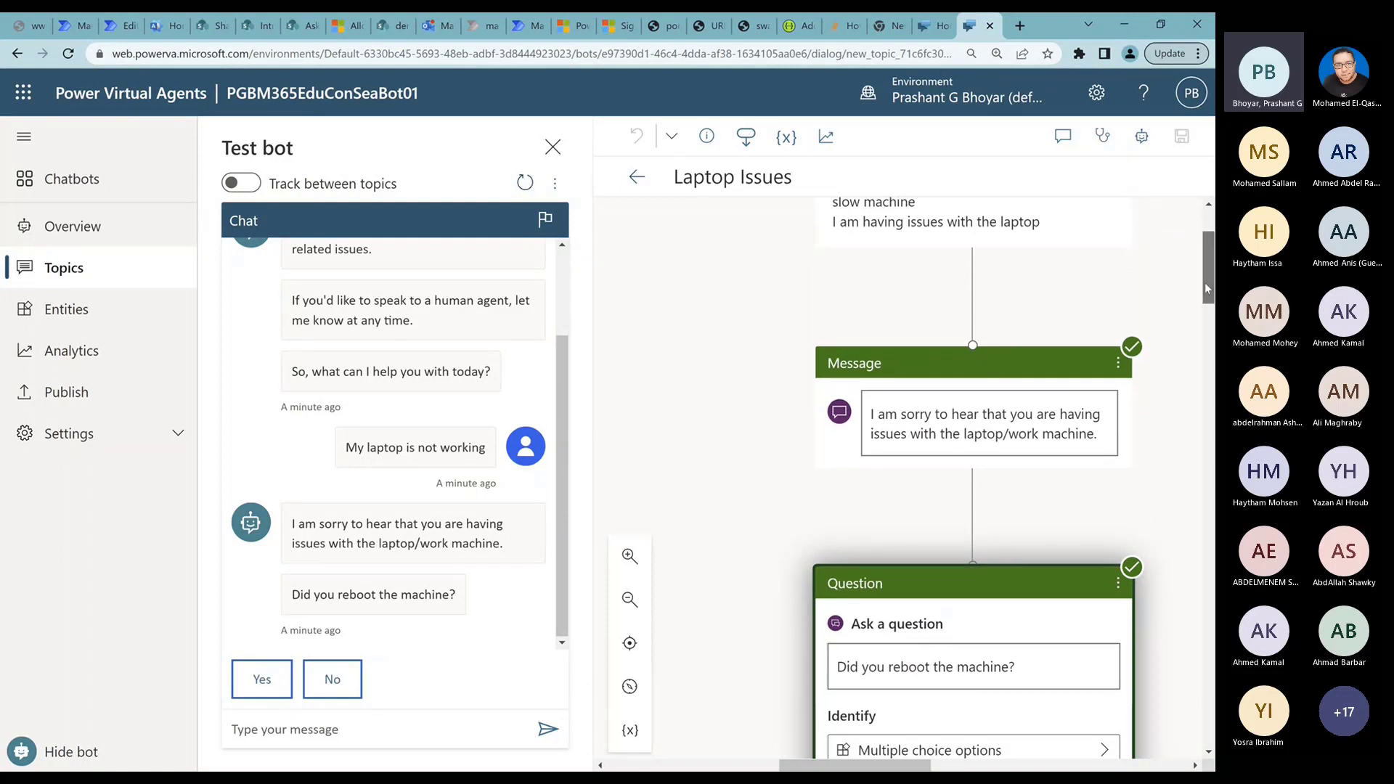
{"action": "left_click_drag", "start_coordinate": [1205, 281], "coordinate": [1205, 317]}
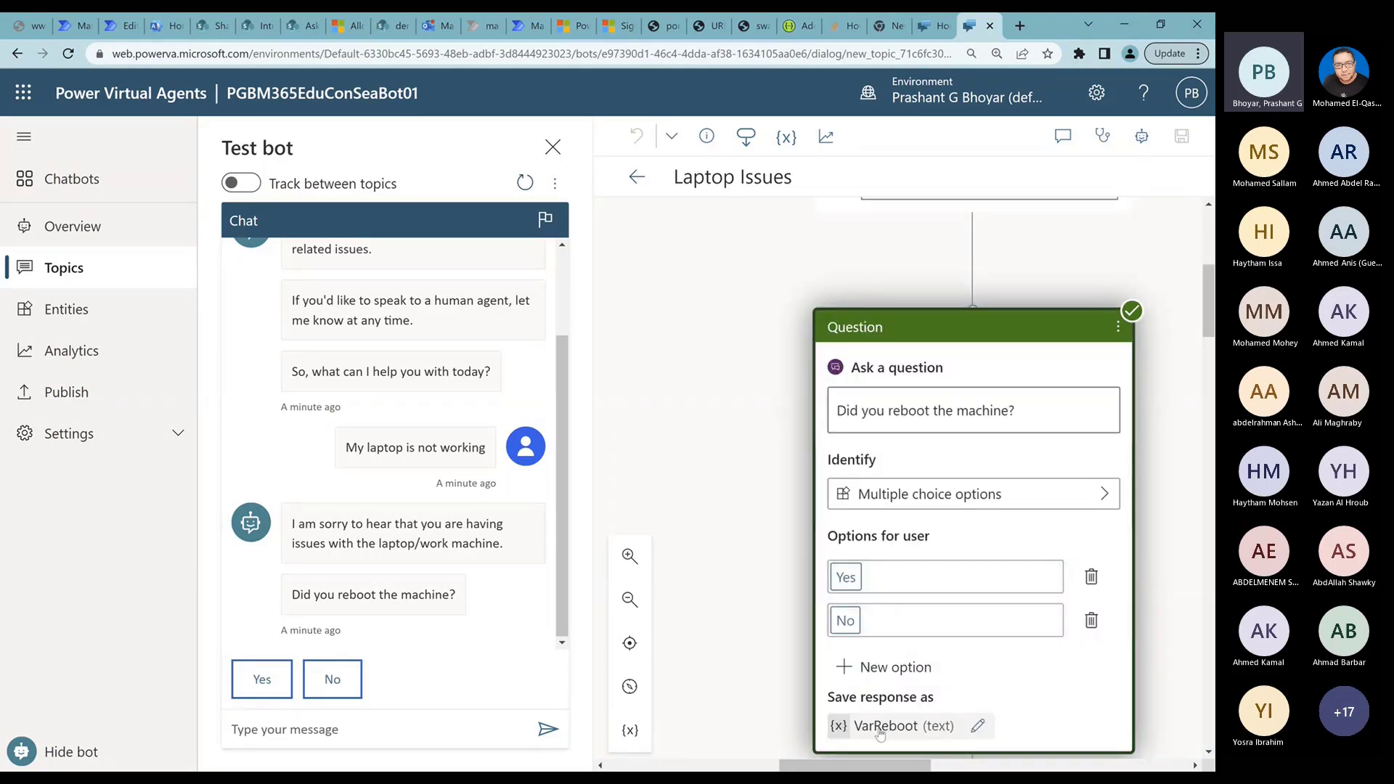
{"action": "left_click", "coordinate": [630, 732]}
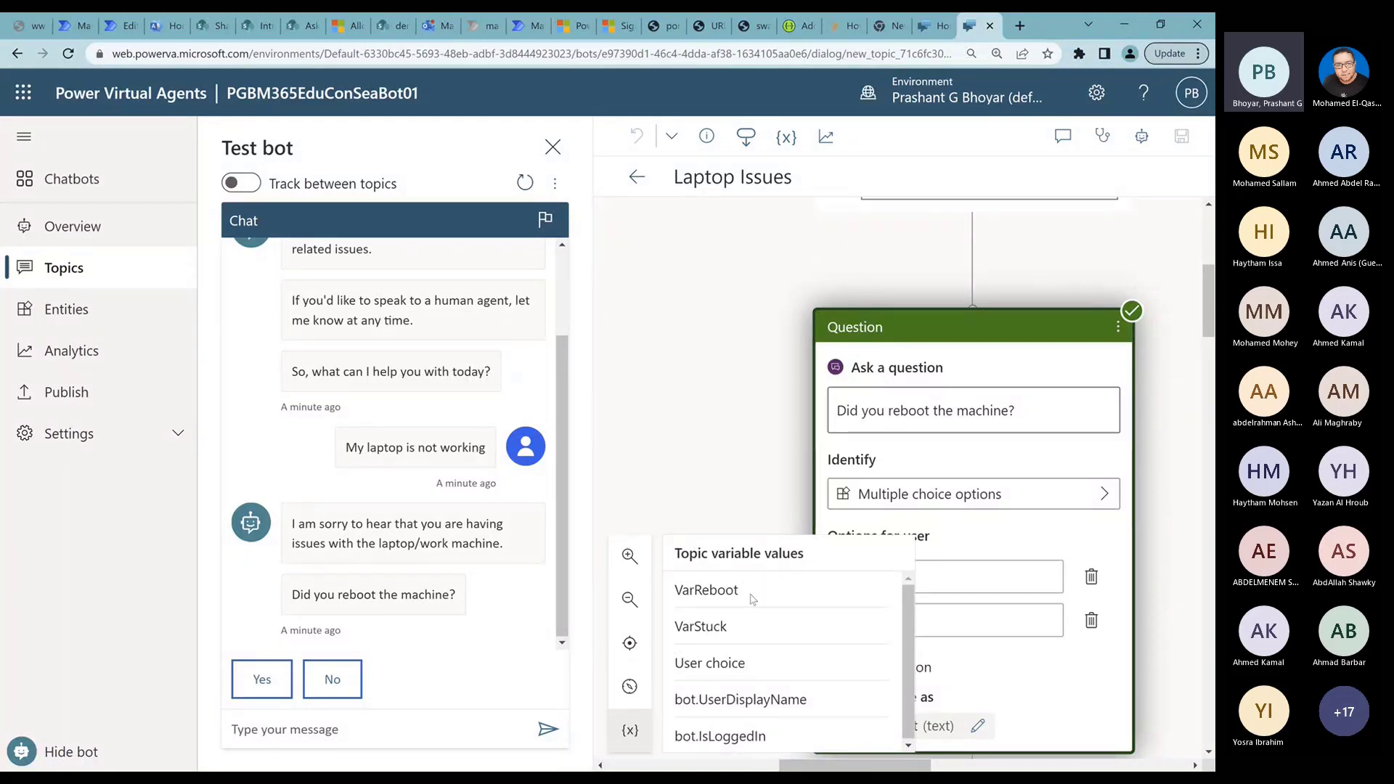
{"action": "left_click", "coordinate": [630, 731]}
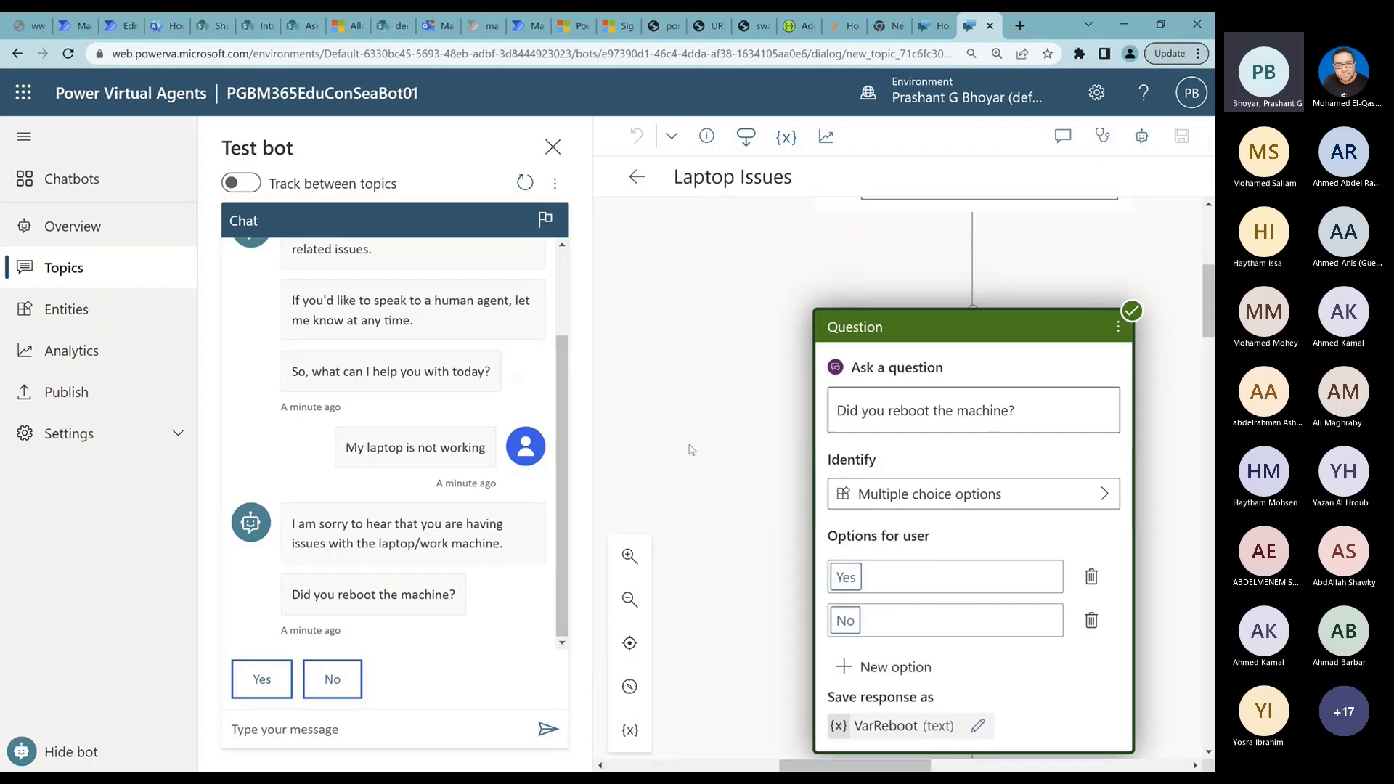
Answer Yes to the reboot question in the test chat and review the VarStuck Yes branch down to the Power Automate action.
{"action": "left_click", "coordinate": [255, 691]}
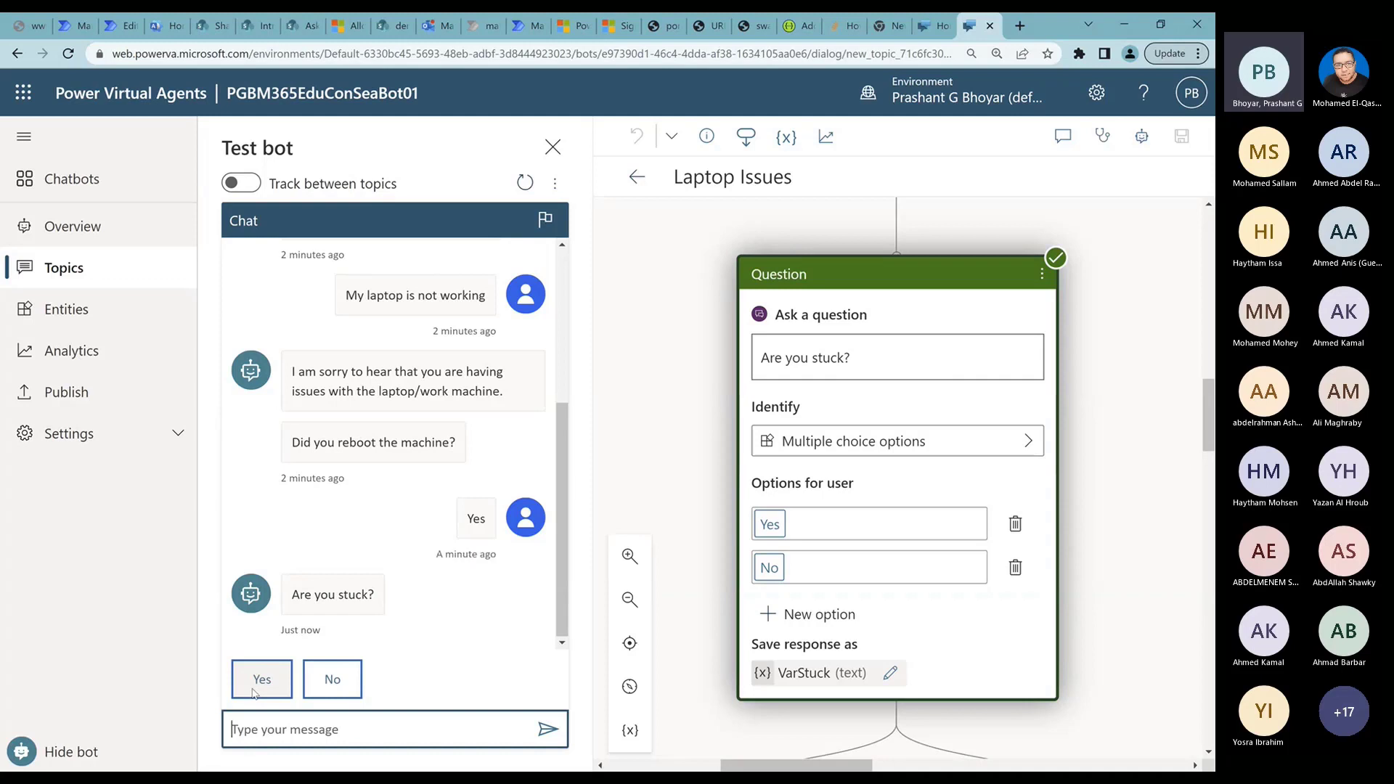
{"action": "scroll", "coordinate": [1209, 408], "scroll_direction": "down", "scroll_amount": 5}
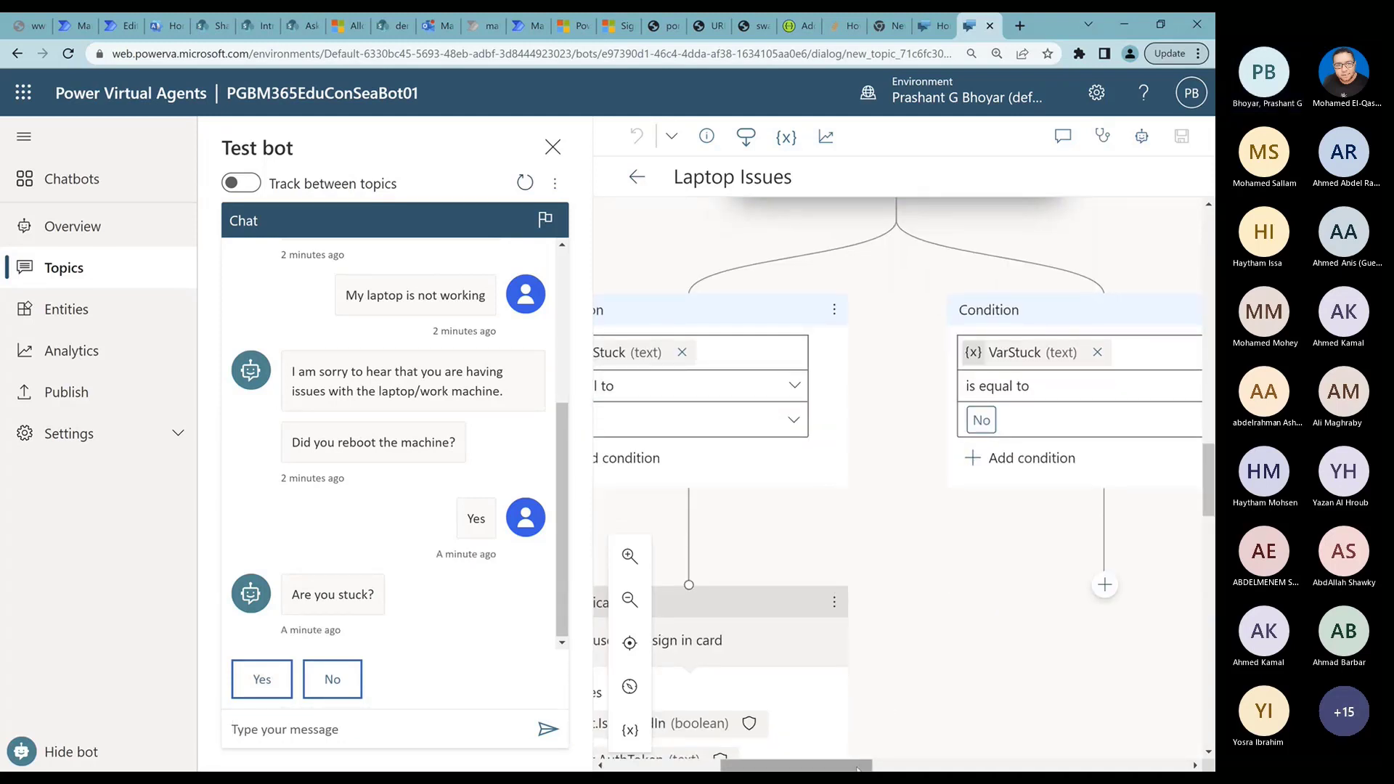
{"action": "left_click_drag", "start_coordinate": [857, 765], "coordinate": [808, 766]}
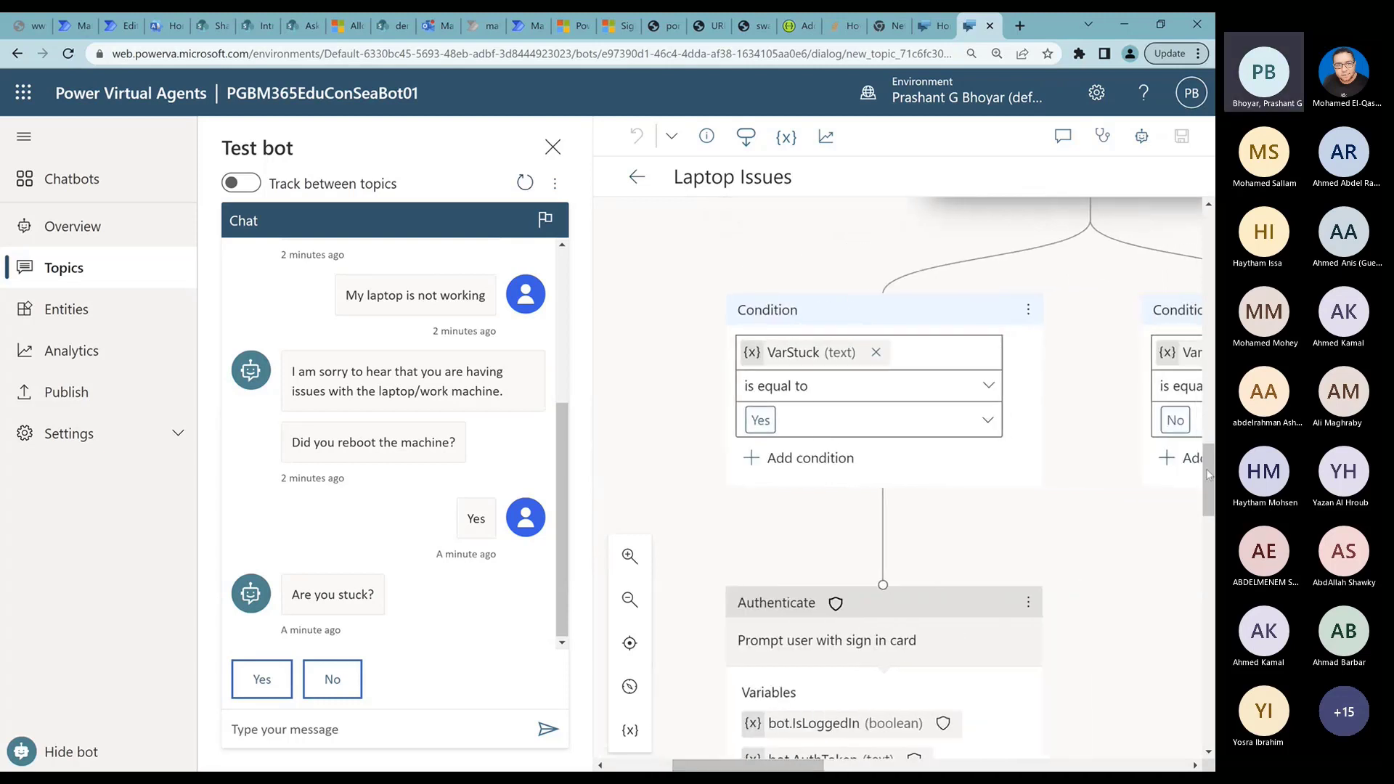
{"action": "left_click_drag", "start_coordinate": [1209, 473], "coordinate": [1212, 619]}
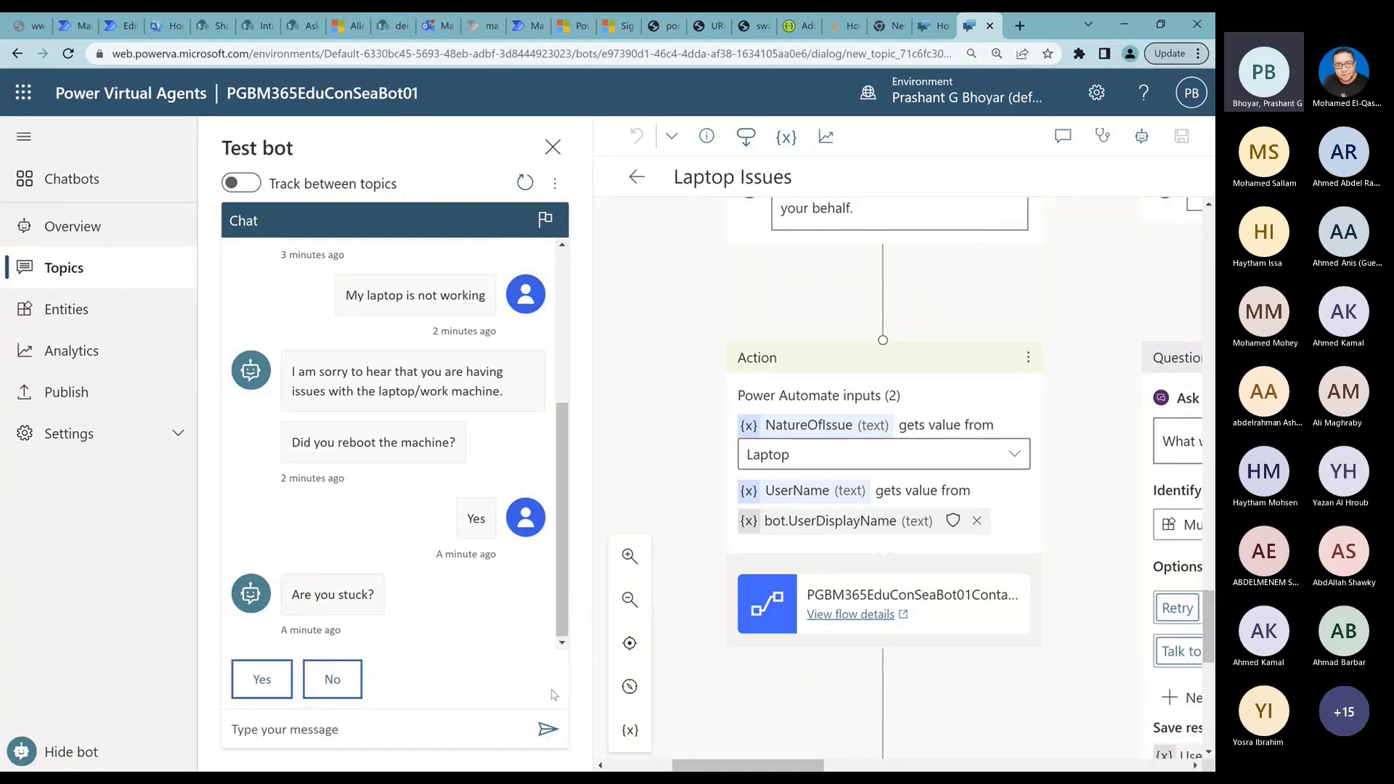
Answer Yes to "Are you stuck?" in the test chat and start the login from the sign-in card.
{"action": "left_click", "coordinate": [262, 680]}
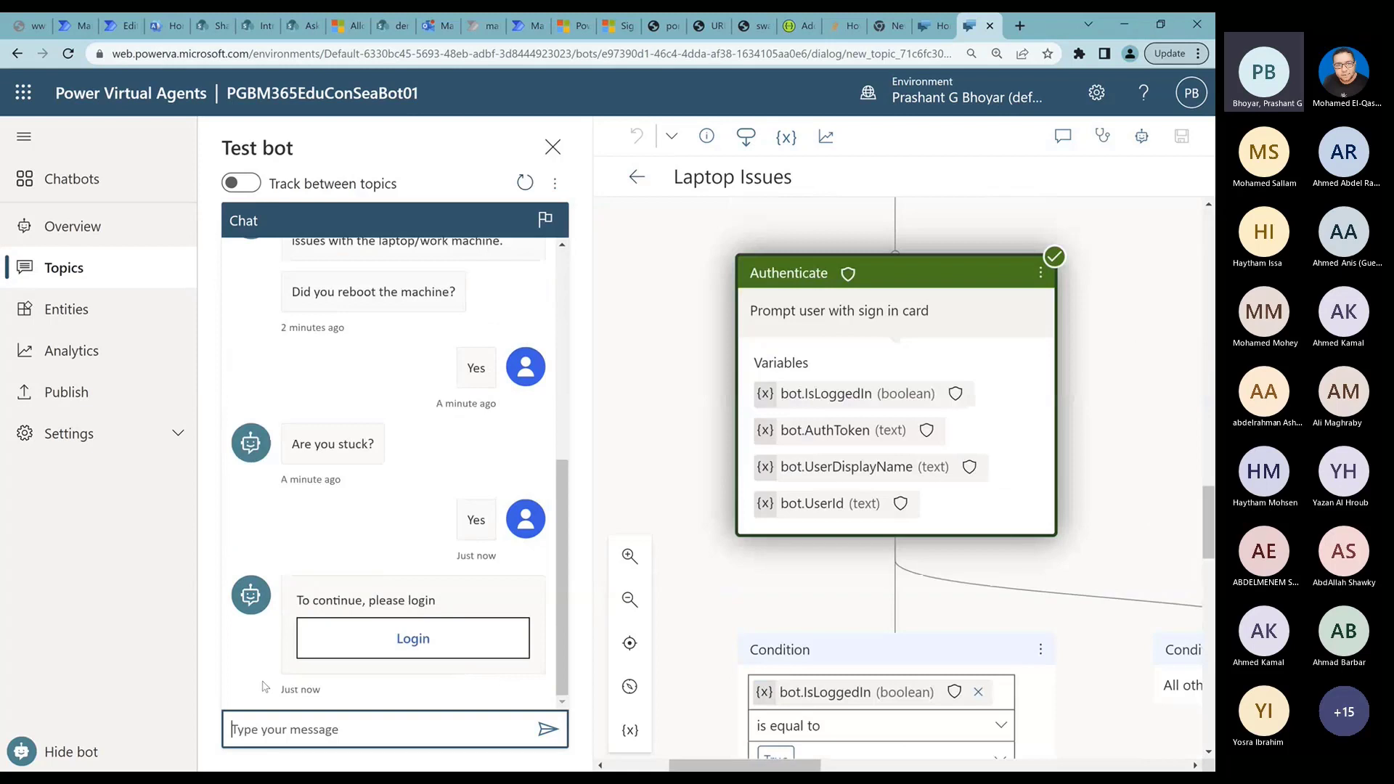
{"action": "left_click", "coordinate": [417, 646]}
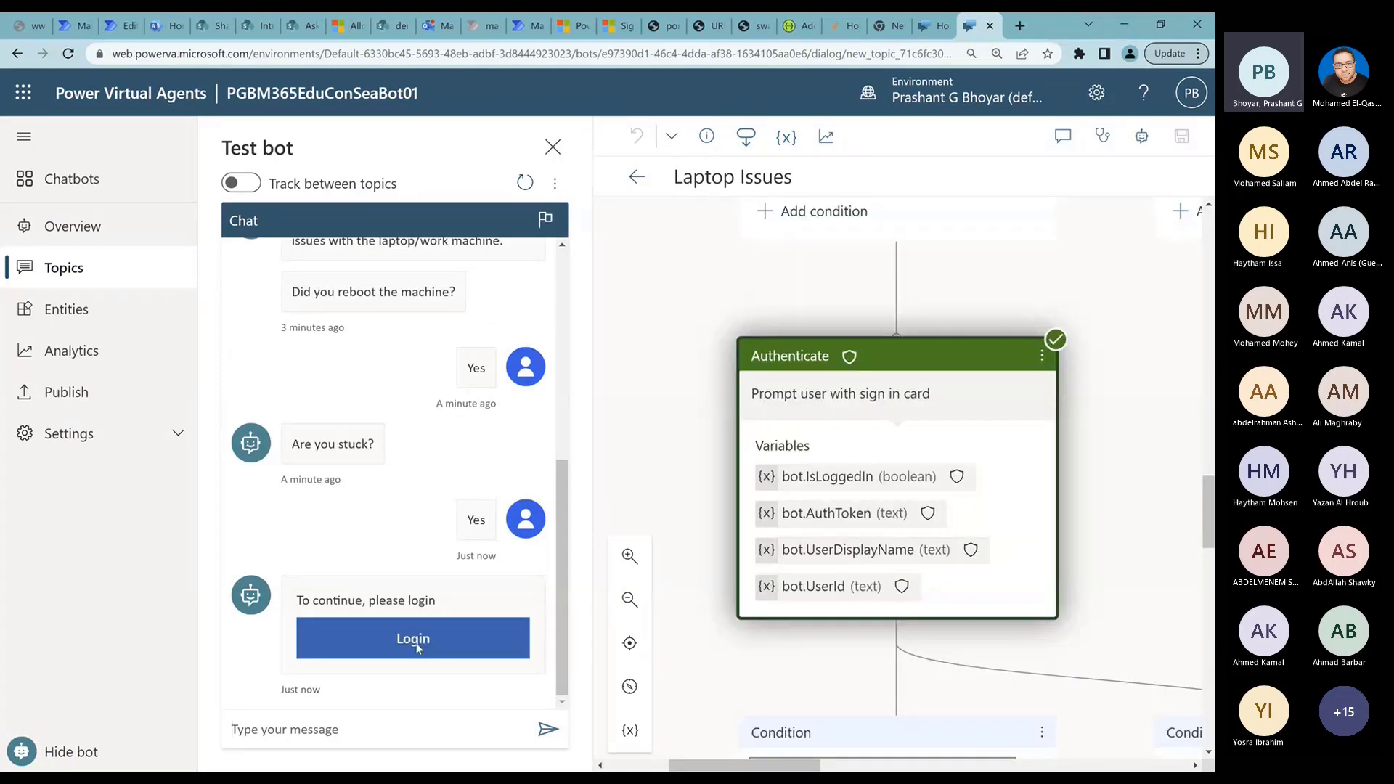
{"action": "left_click", "coordinate": [428, 642]}
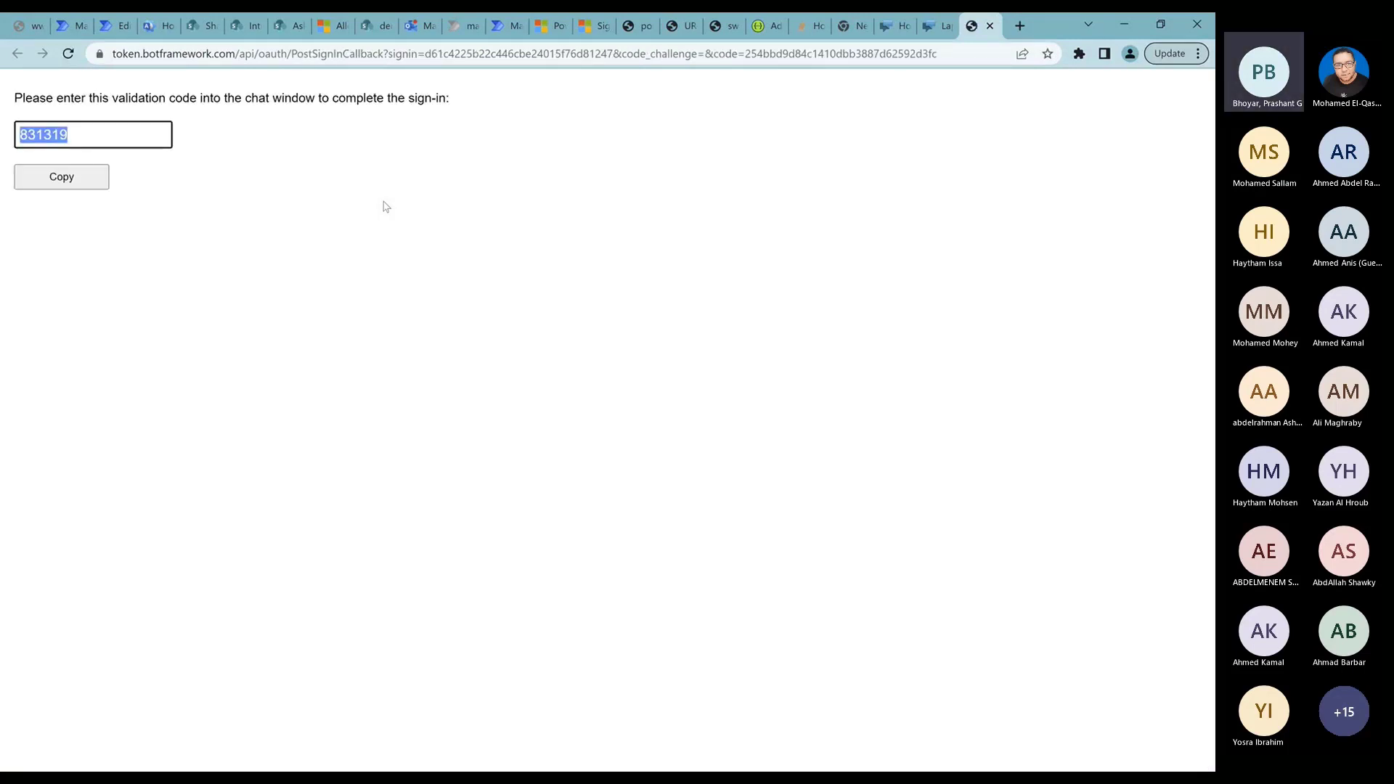
Copy the sign-in validation code and send it in the bot's test chat to complete the login.
{"action": "left_click", "coordinate": [63, 178]}
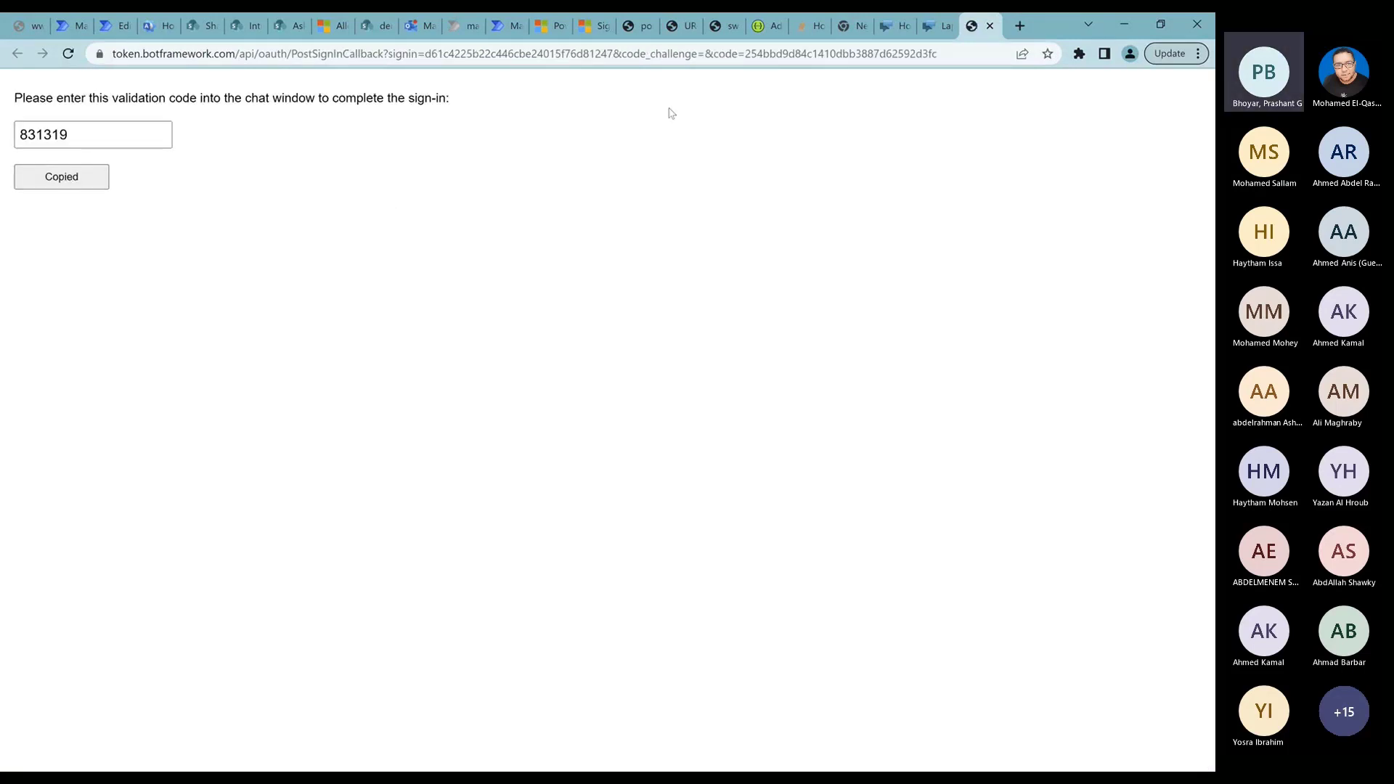
{"action": "left_click", "coordinate": [920, 32]}
{"action": "left_click", "coordinate": [333, 725]}
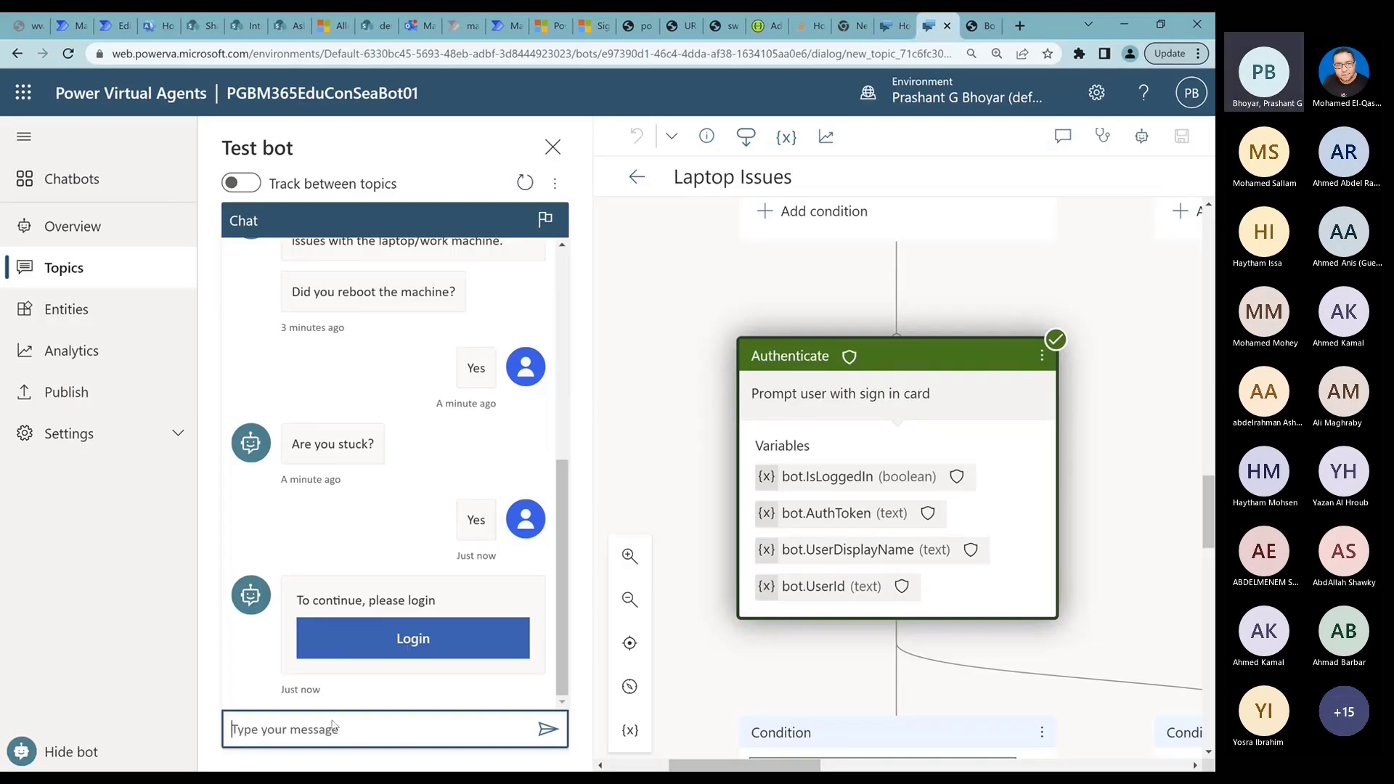
{"action": "key", "text": "ctrl+v"}
{"action": "key", "text": "Return"}
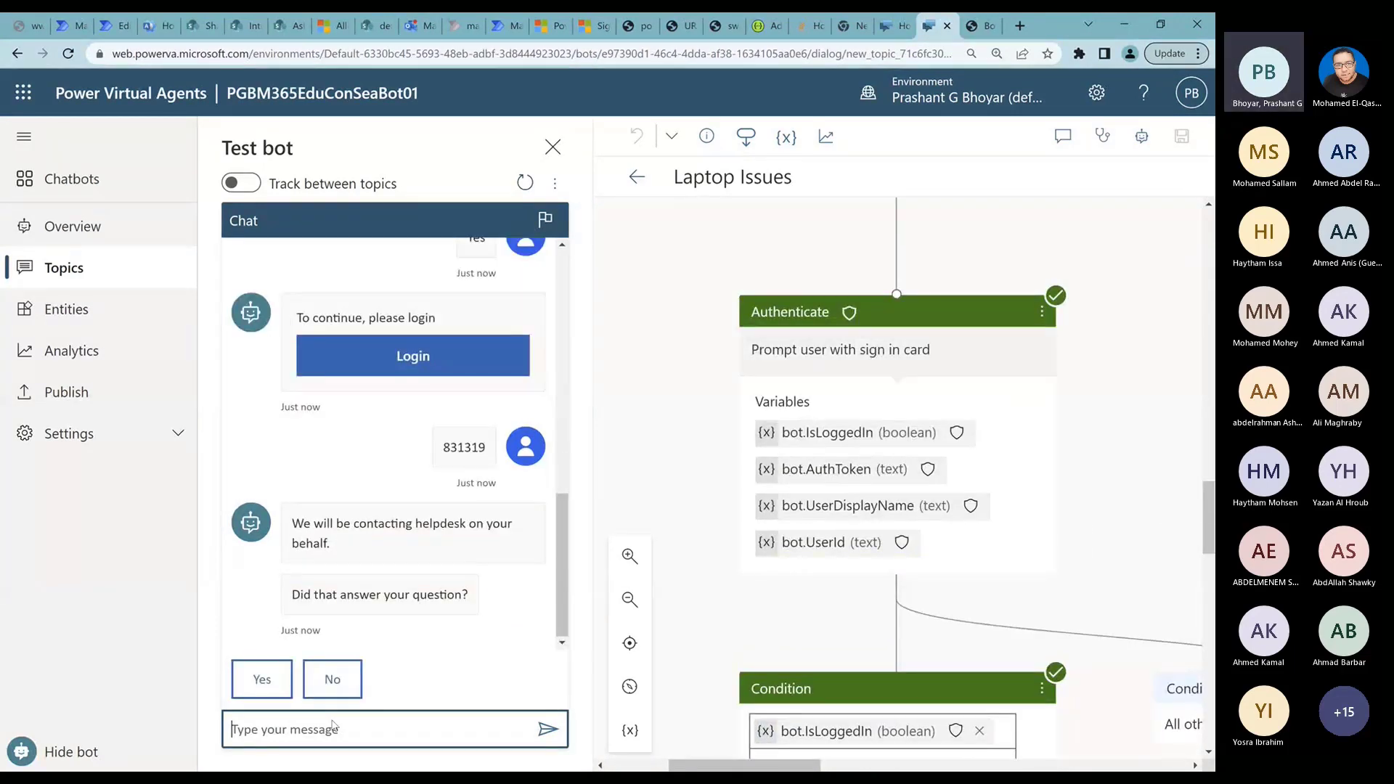
Check the topic variable values after sign-in and follow the traced path to the End of Conversation node.
{"action": "left_click", "coordinate": [626, 732]}
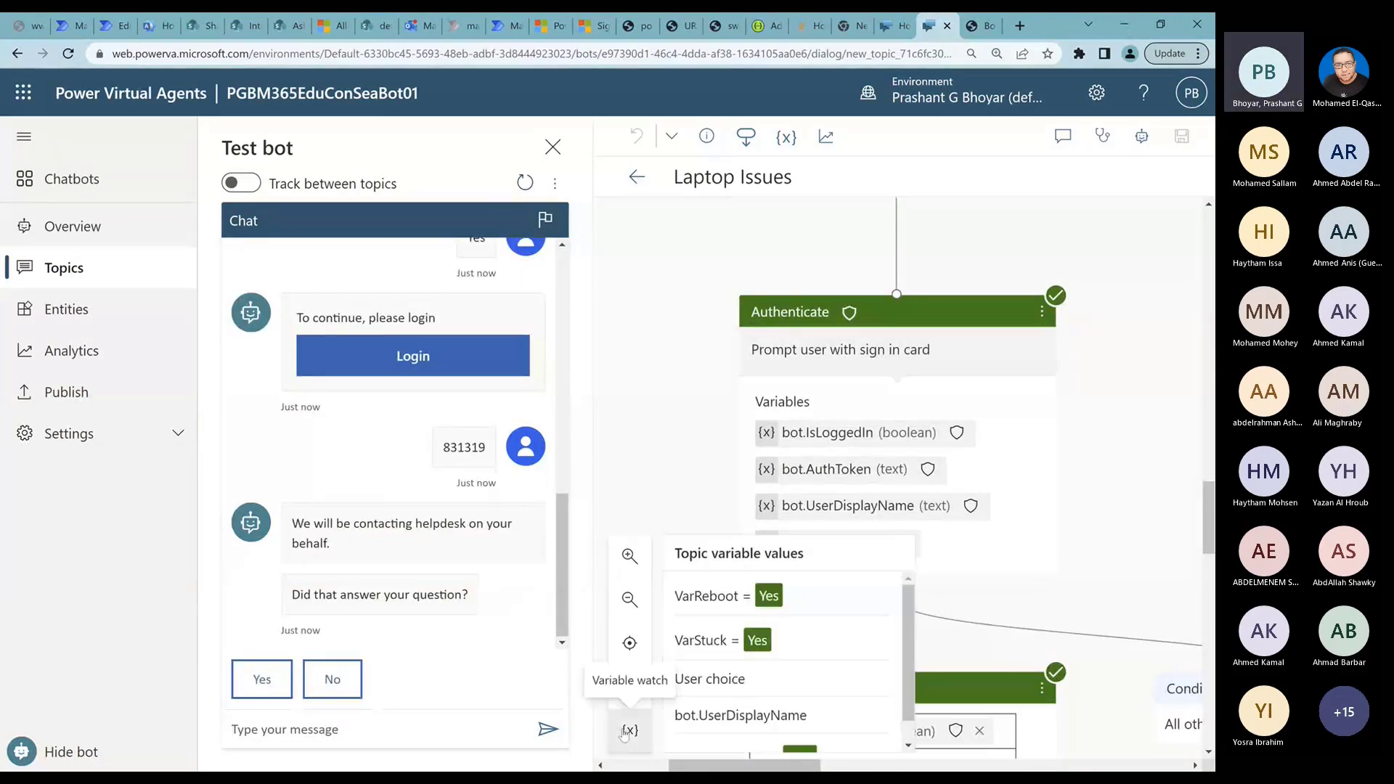
{"action": "scroll", "coordinate": [906, 628], "scroll_direction": "down", "scroll_amount": 1}
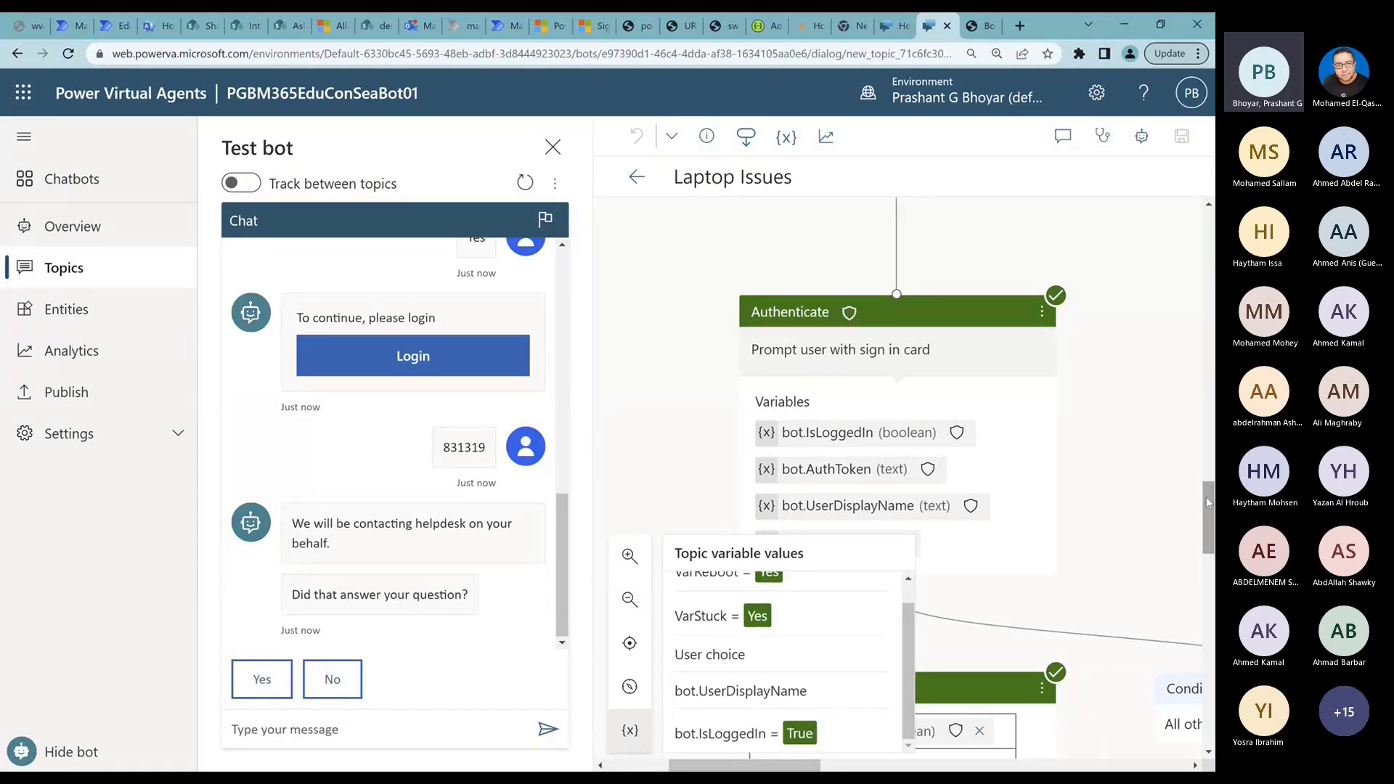
{"action": "left_click_drag", "start_coordinate": [1208, 501], "coordinate": [1209, 663]}
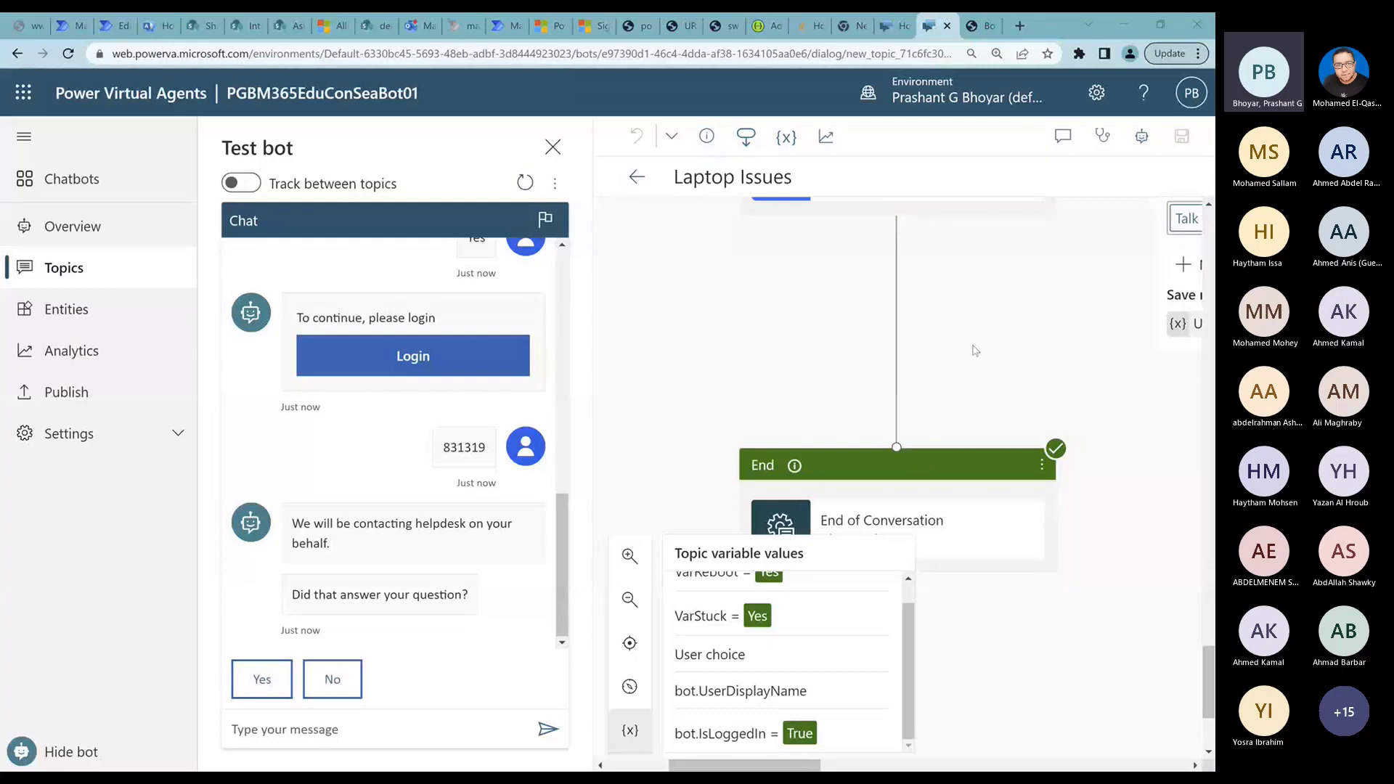
{"action": "key", "text": "alt+Tab"}
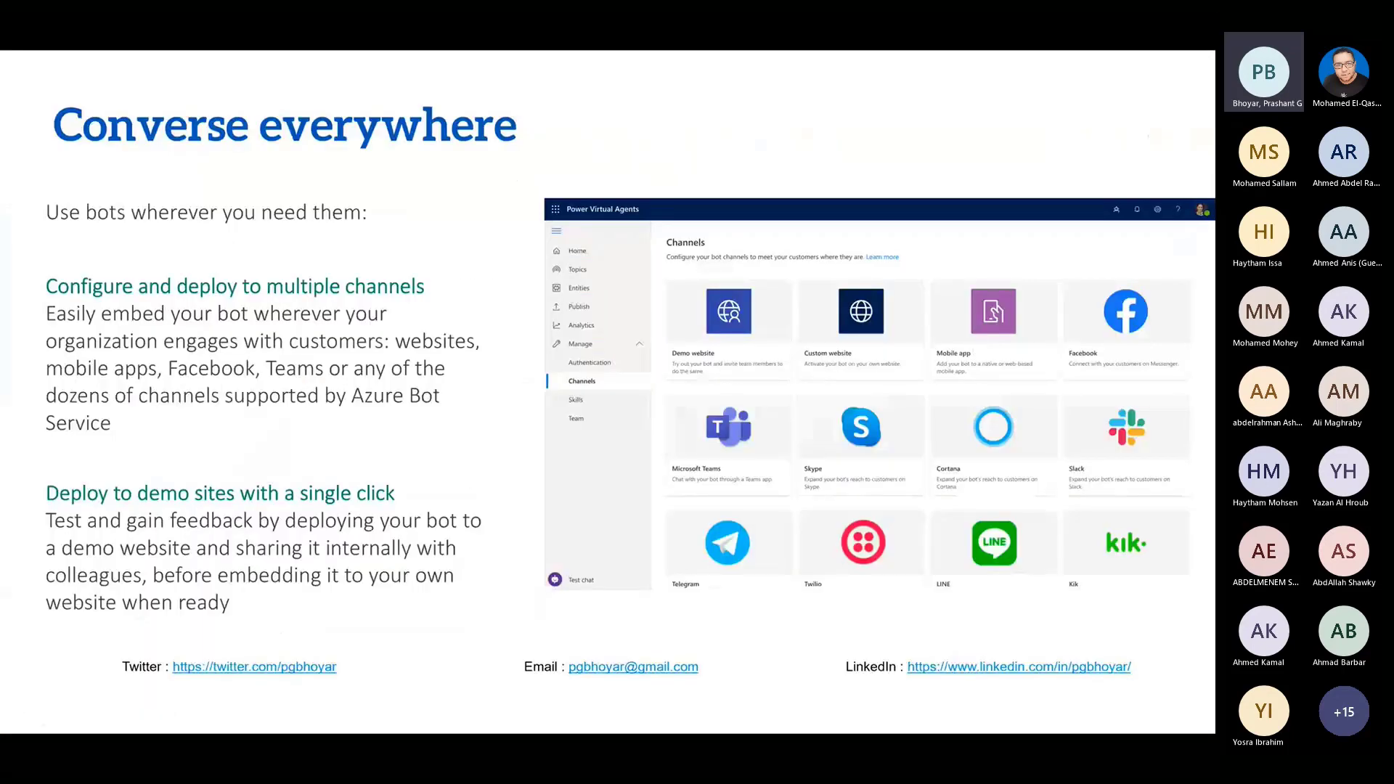
{"action": "key", "text": "Right"}
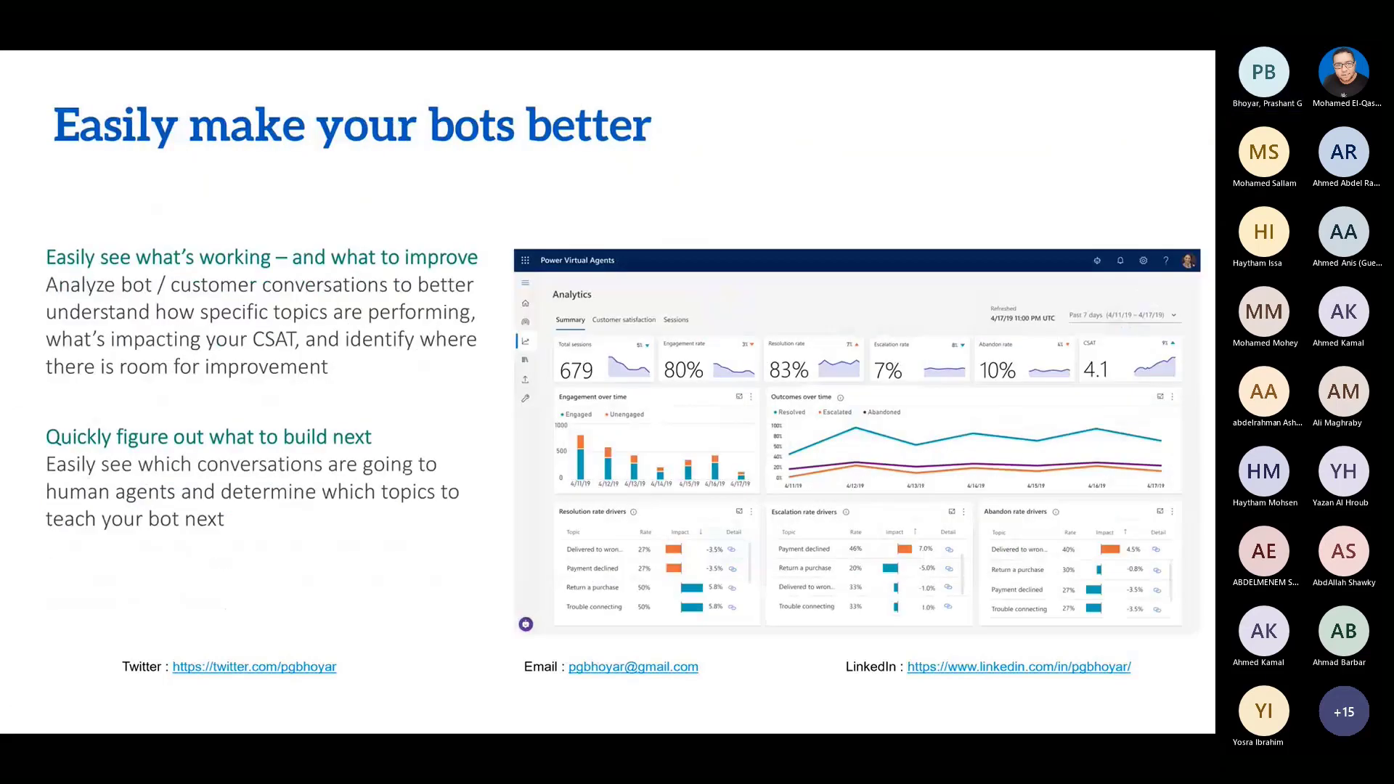
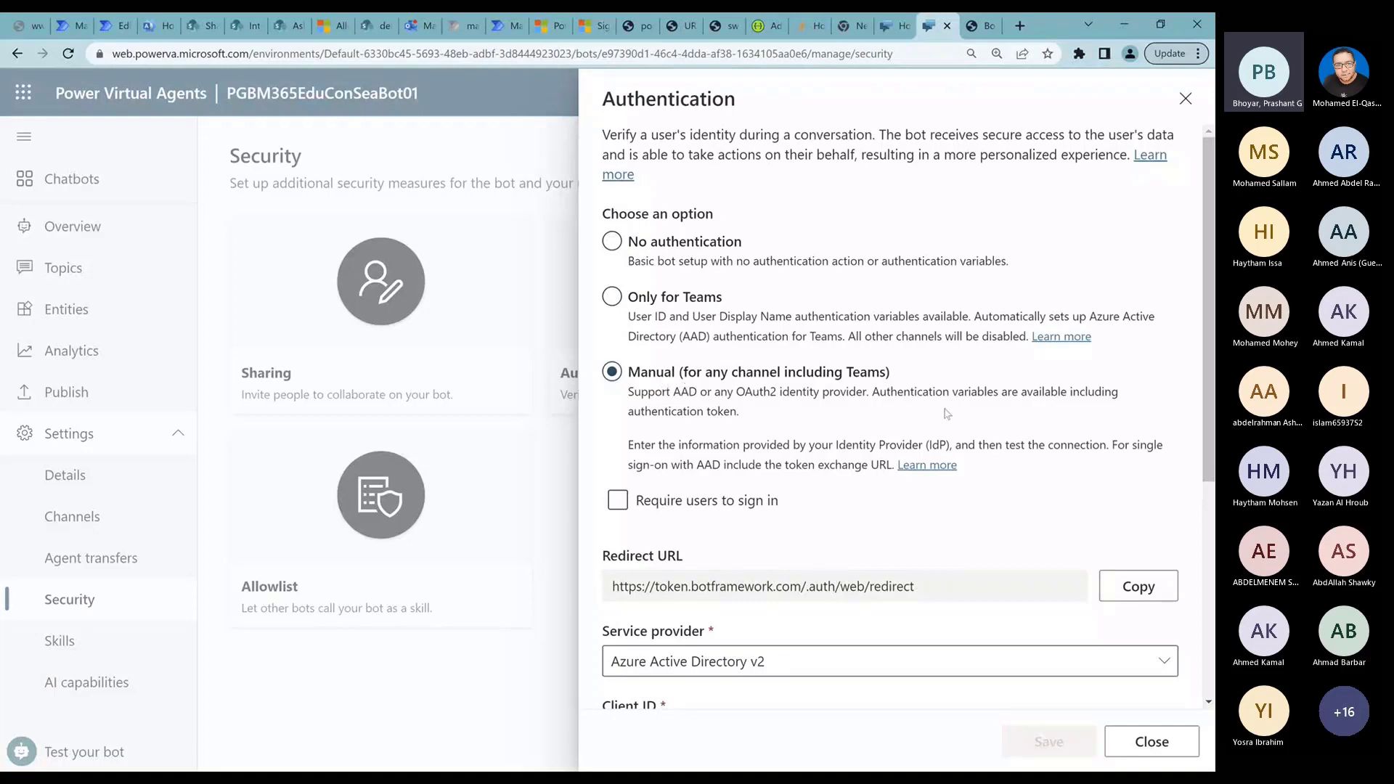
Examine the bot's manual authentication settings and the available service providers, and close them without changes.
{"action": "left_click_drag", "start_coordinate": [1204, 368], "coordinate": [1205, 606]}
{"action": "left_click", "coordinate": [1167, 302]}
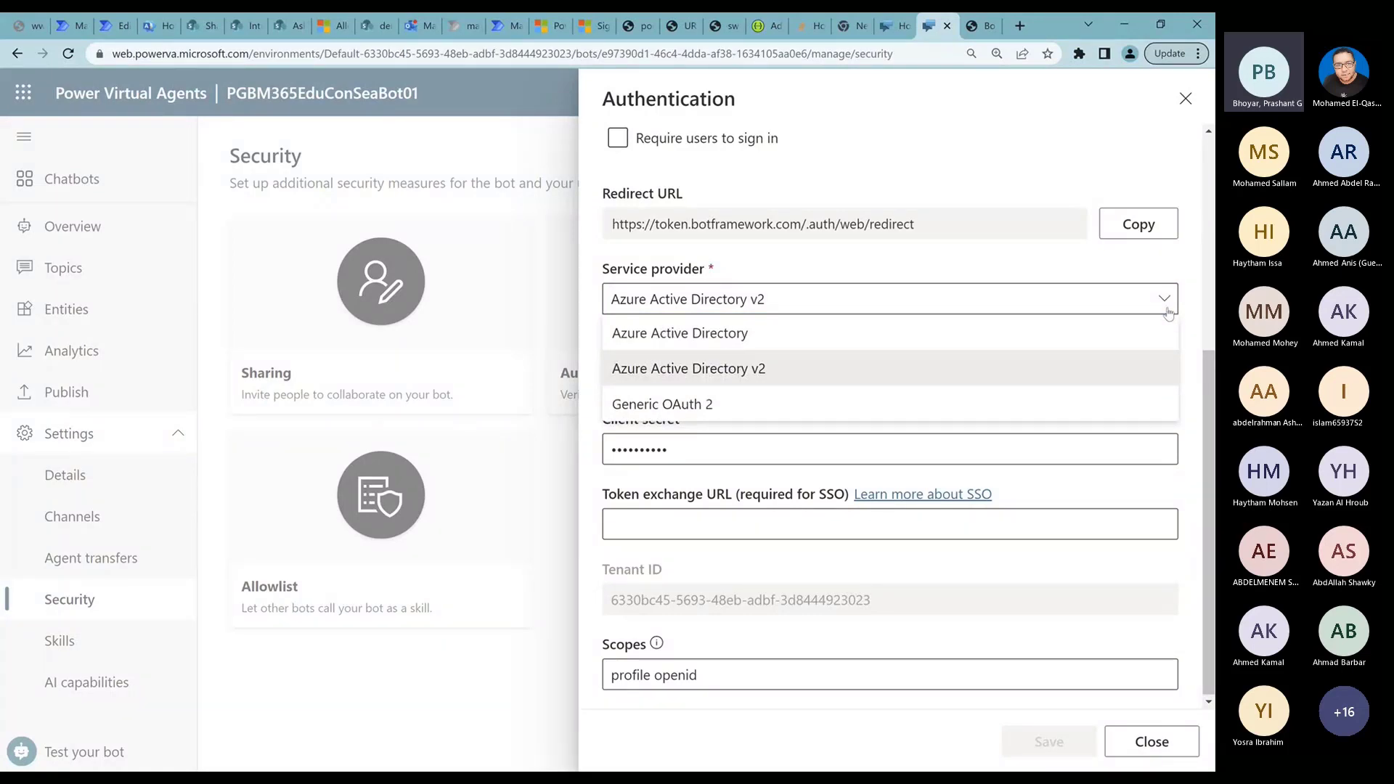
{"action": "left_click", "coordinate": [1186, 271]}
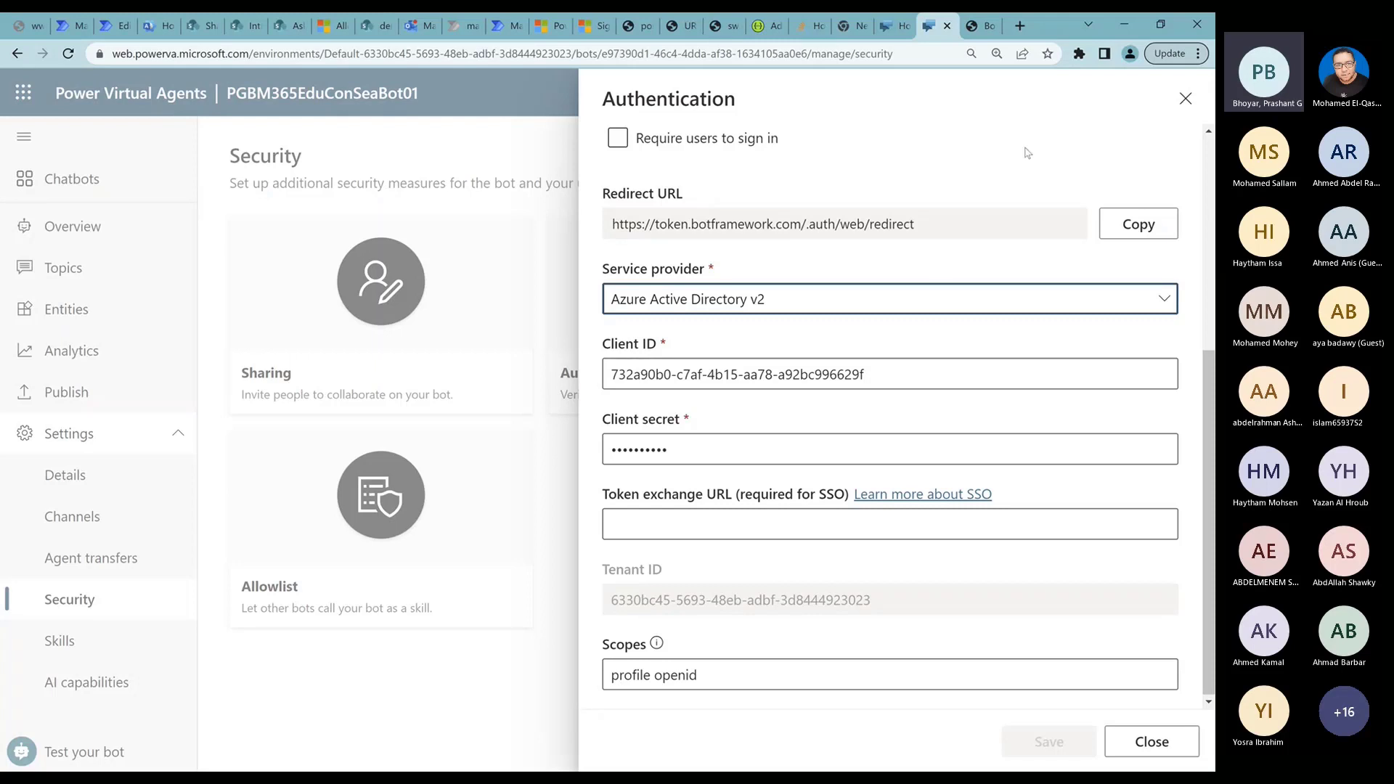
{"action": "left_click", "coordinate": [1180, 104]}
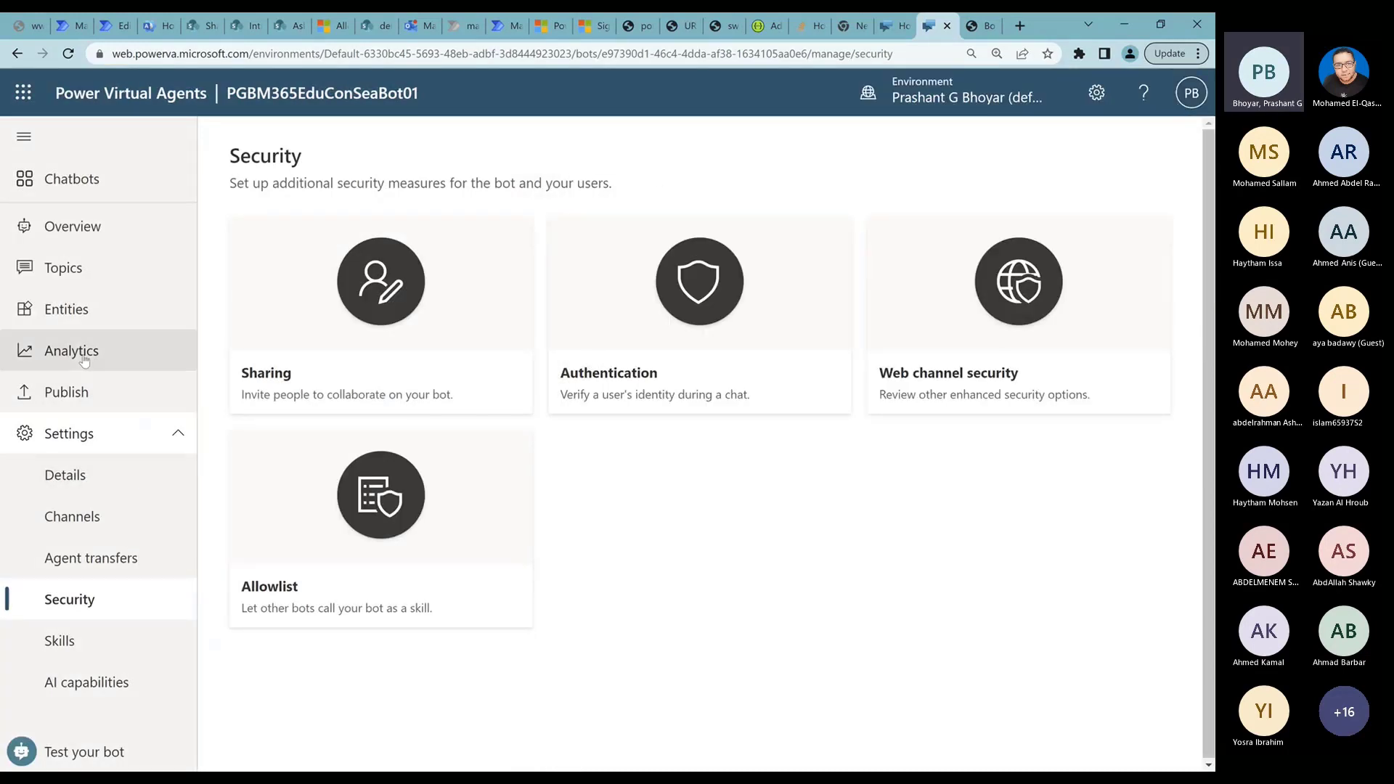
Open the bot's entities and look through the full list of prebuilt entities.
{"action": "left_click", "coordinate": [68, 316]}
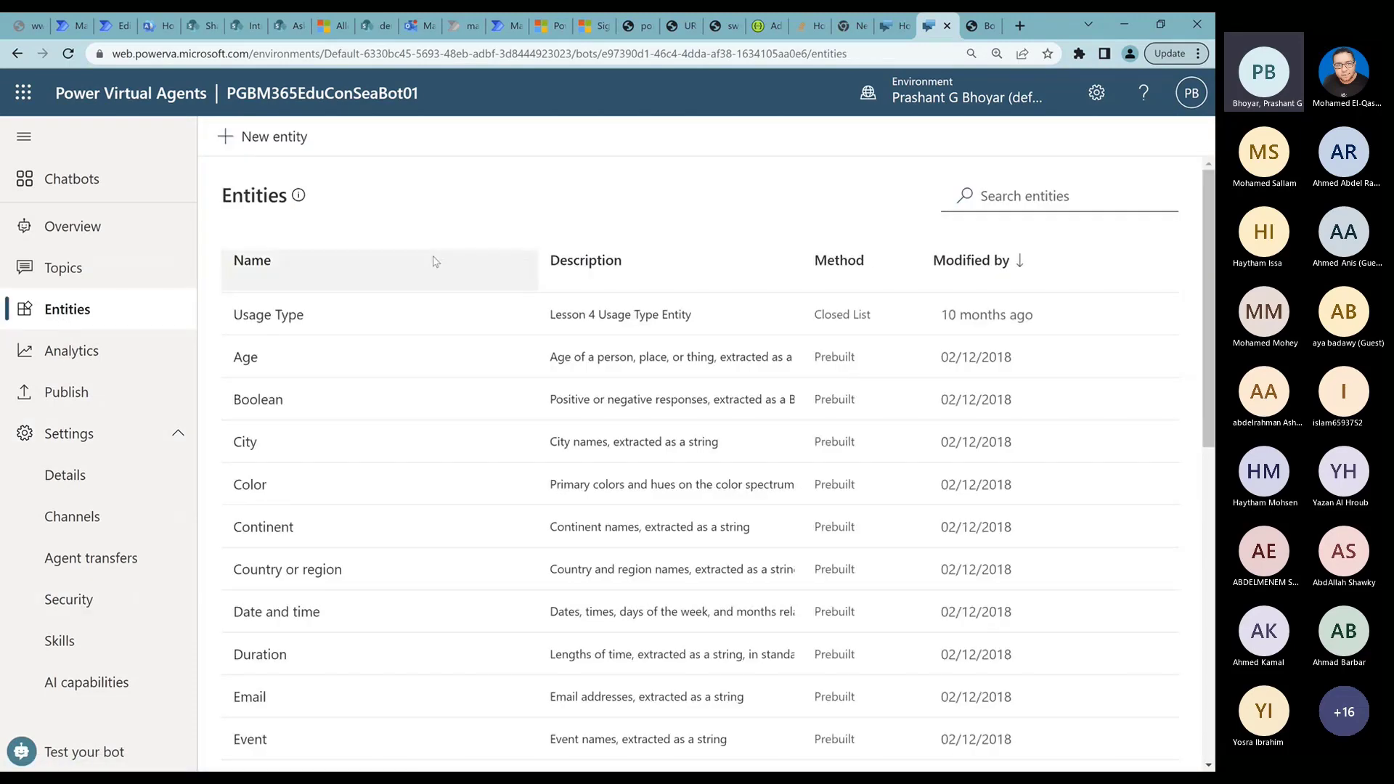
{"action": "left_click_drag", "start_coordinate": [1204, 221], "coordinate": [1191, 389]}
{"action": "scroll", "coordinate": [1183, 436], "scroll_direction": "down", "scroll_amount": 5}
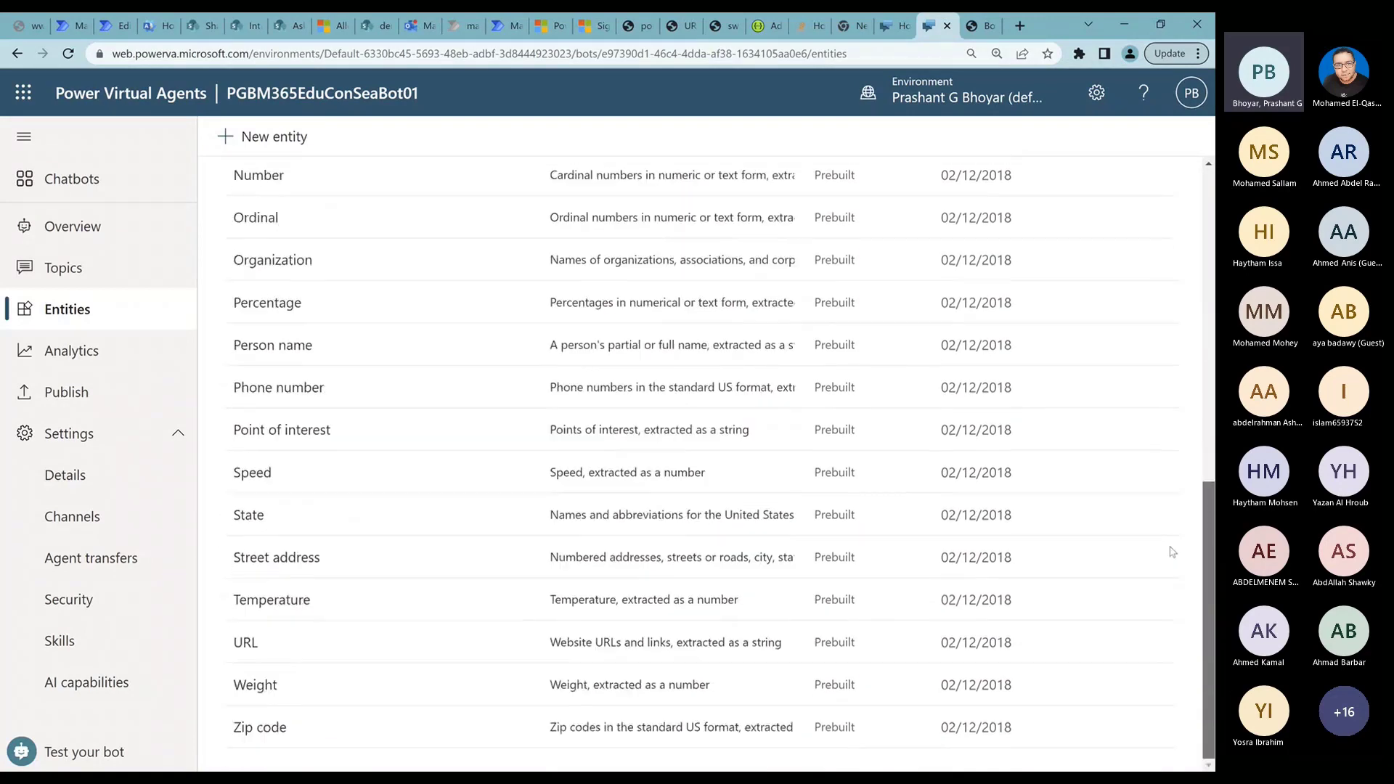
Leave the entities list and look over the bot's analytics summary and publishing page.
{"action": "scroll", "coordinate": [1151, 407], "scroll_direction": "up", "scroll_amount": 3}
{"action": "scroll", "coordinate": [1150, 406], "scroll_direction": "up", "scroll_amount": 5}
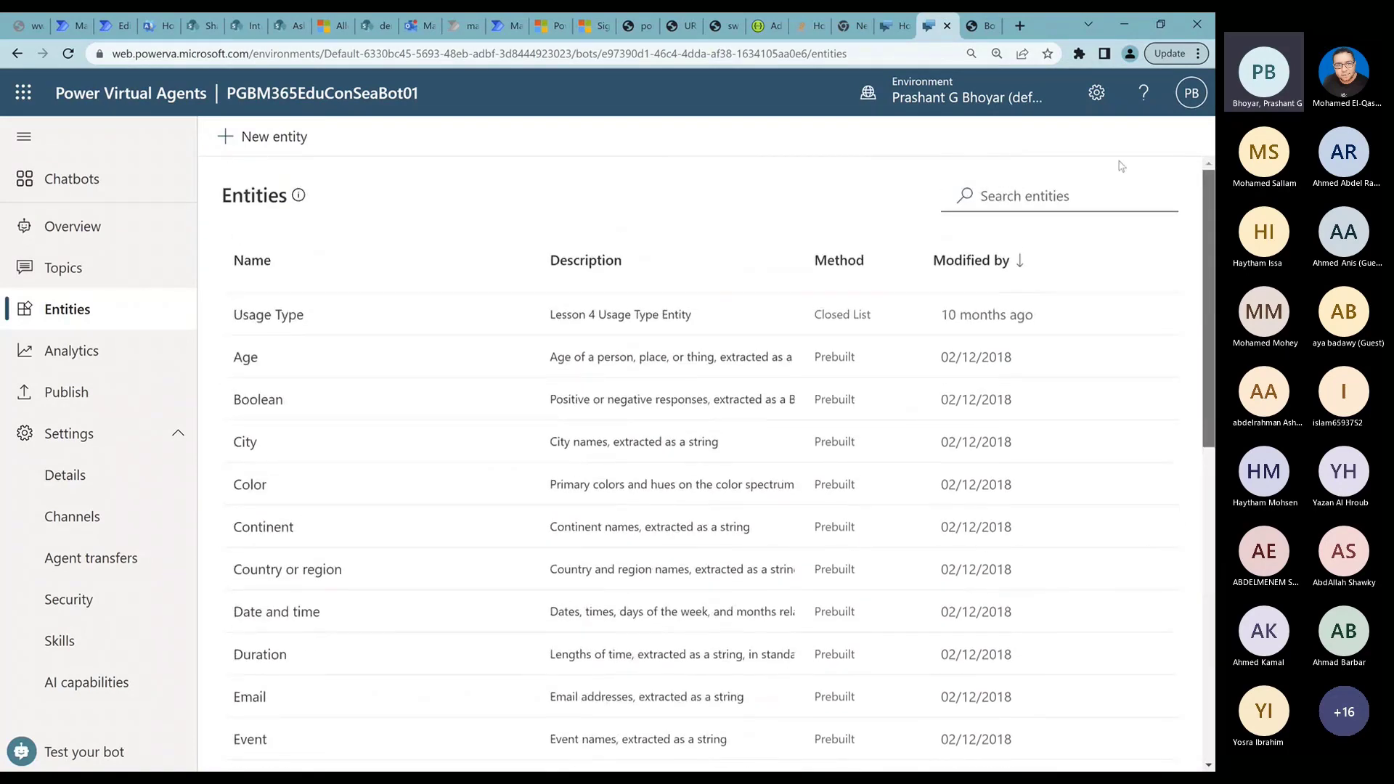
{"action": "left_click", "coordinate": [53, 359]}
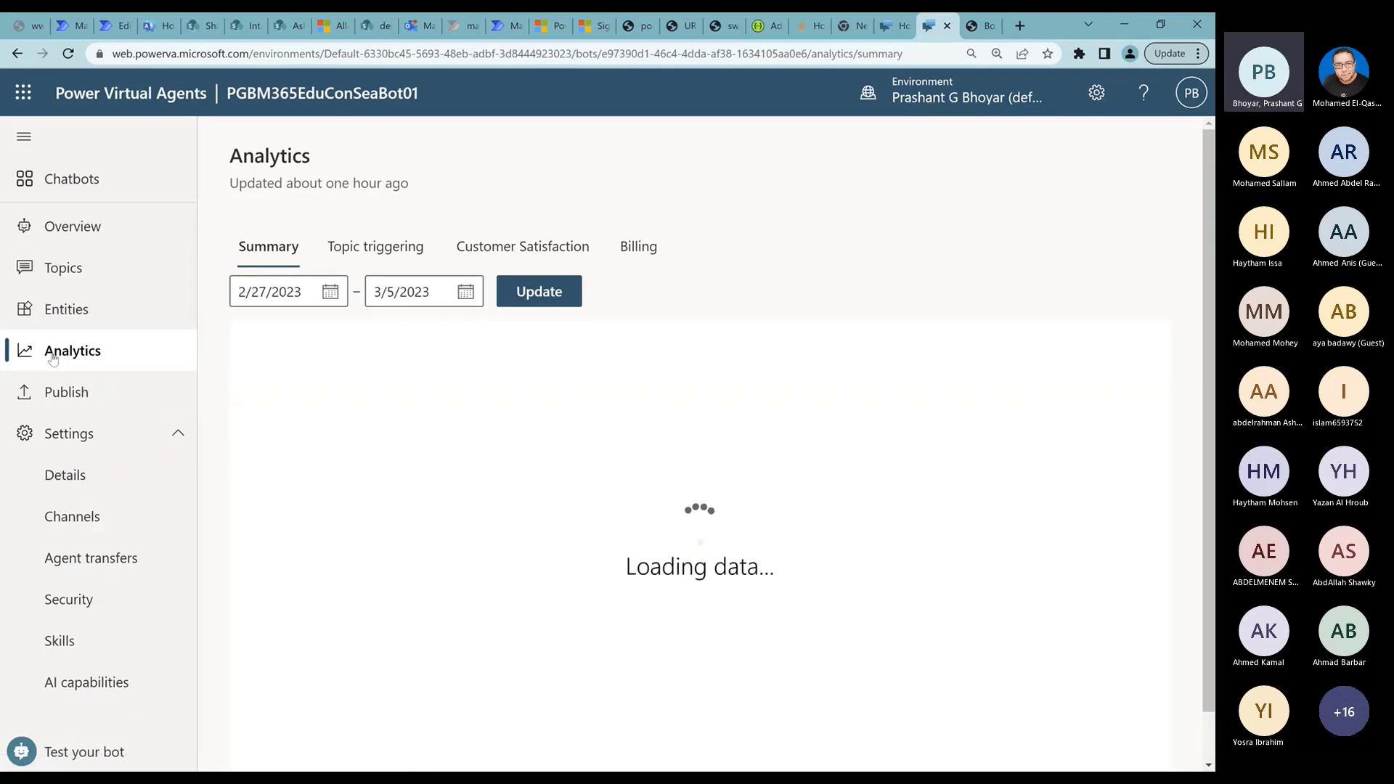
{"action": "left_click", "coordinate": [69, 405]}
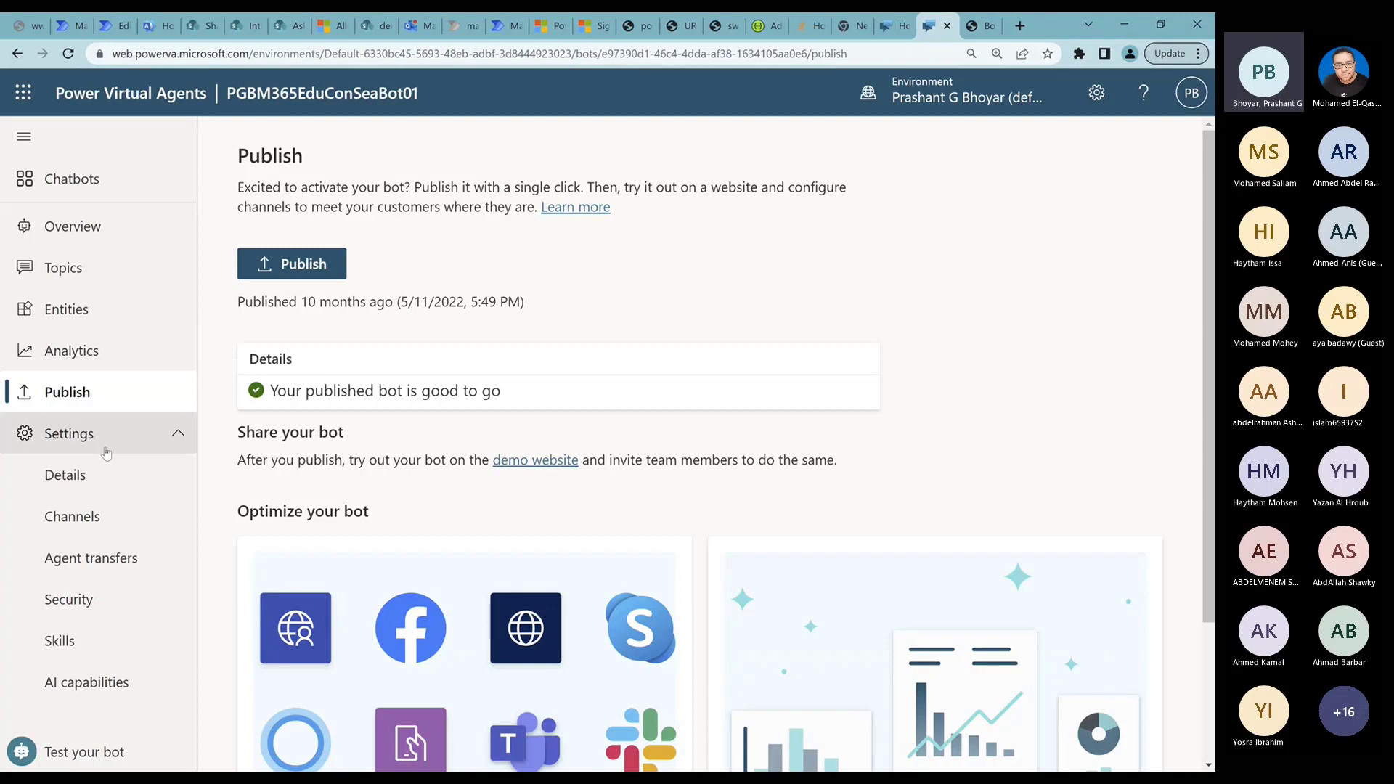
View the bot's general and advanced details, and highlight the bot app ID in the metadata.
{"action": "left_click", "coordinate": [79, 482]}
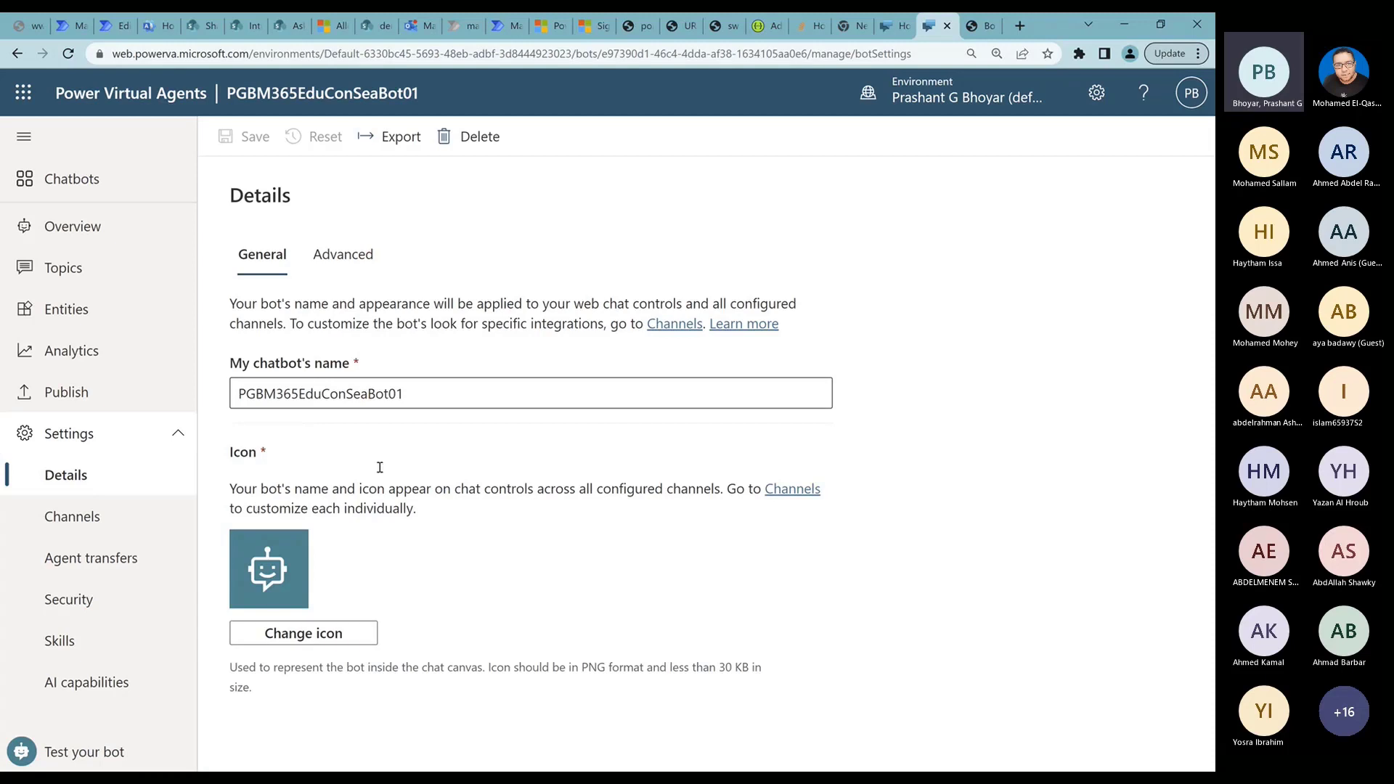
{"action": "left_click", "coordinate": [342, 255]}
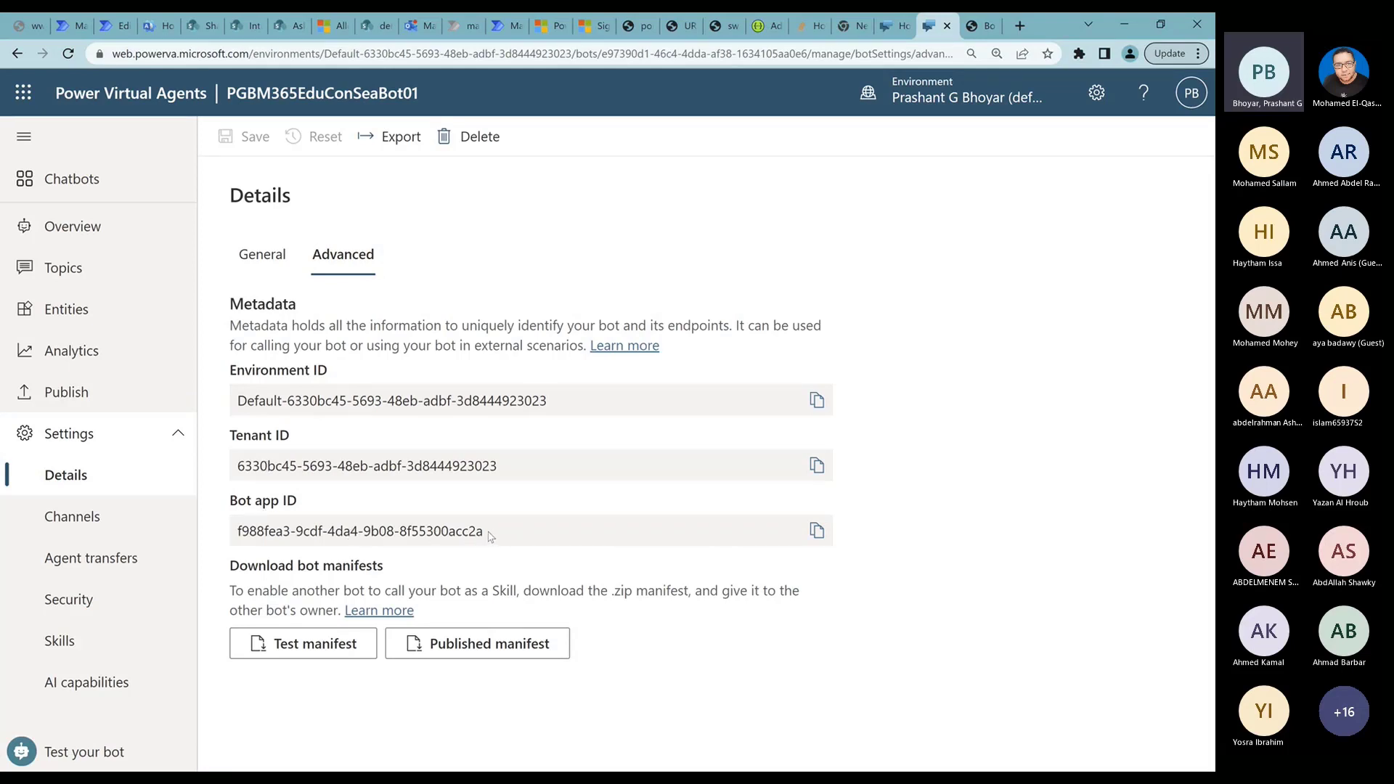
{"action": "left_click_drag", "start_coordinate": [485, 536], "coordinate": [235, 567]}
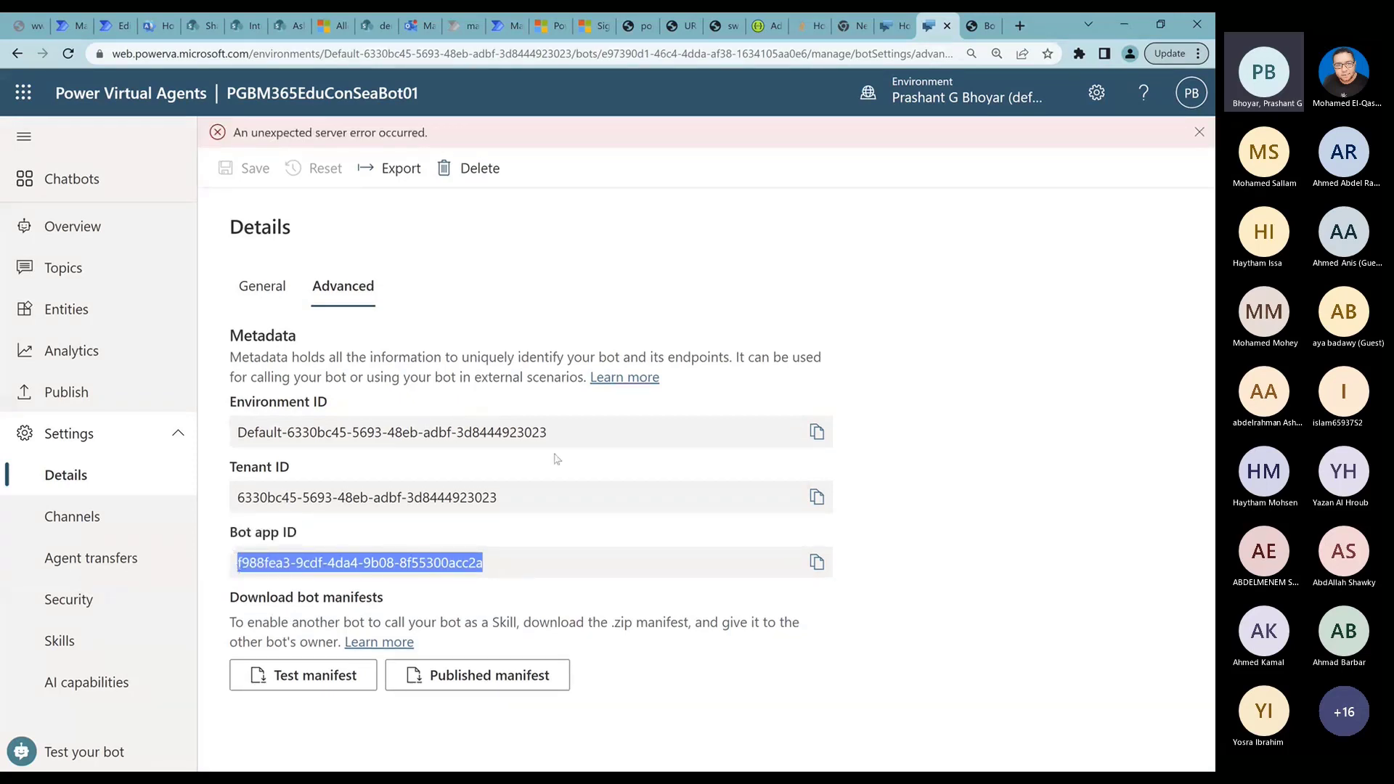
Copy the Demo website channel's sharing link and close the channel settings without saving.
{"action": "left_click", "coordinate": [74, 521]}
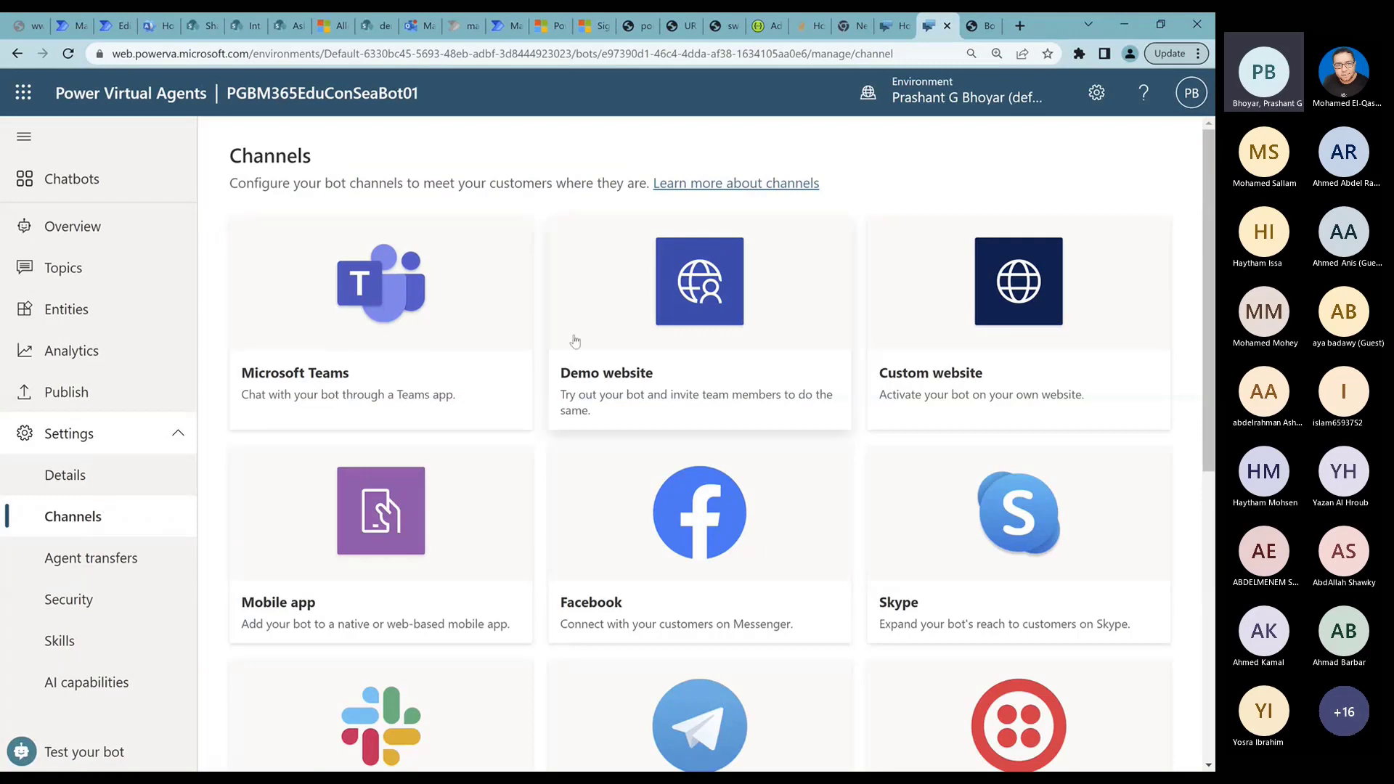
{"action": "left_click", "coordinate": [620, 324]}
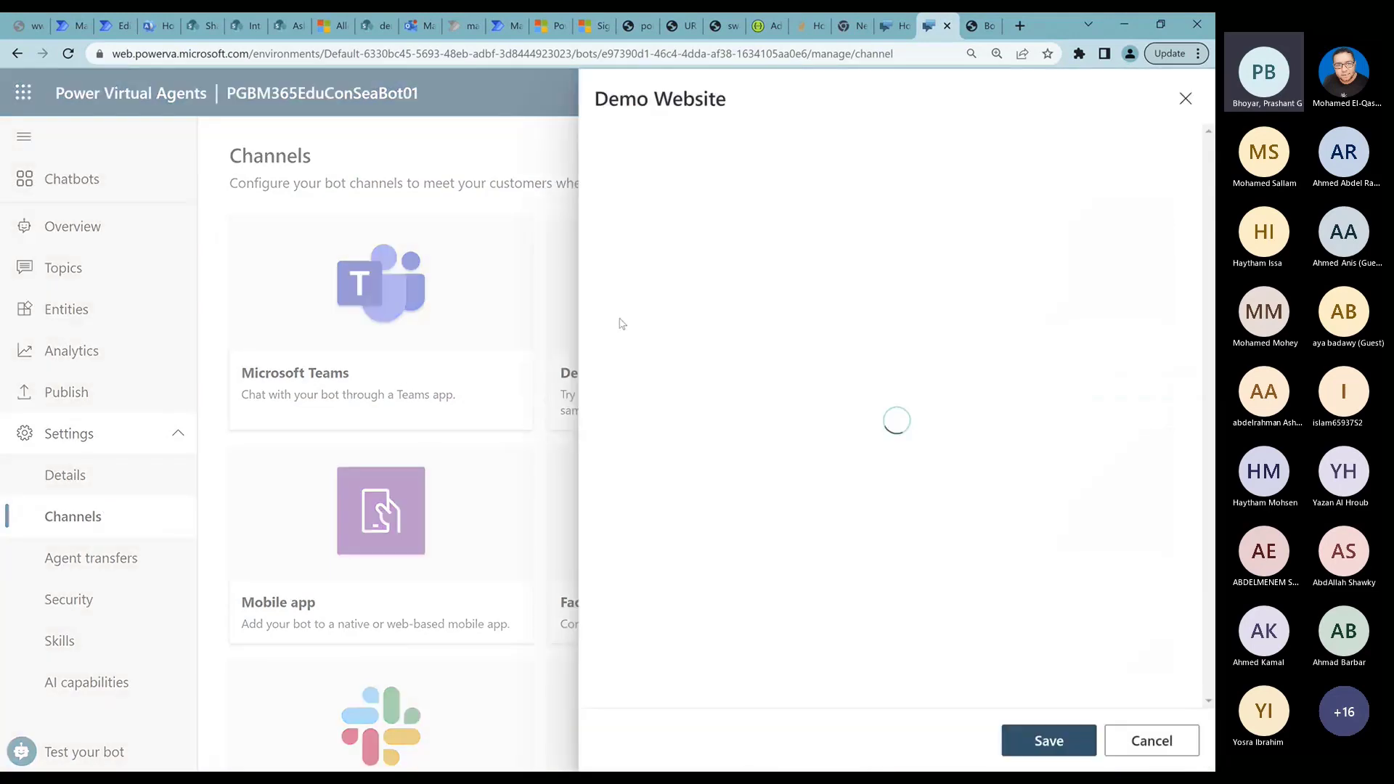
{"action": "left_click", "coordinate": [1130, 644]}
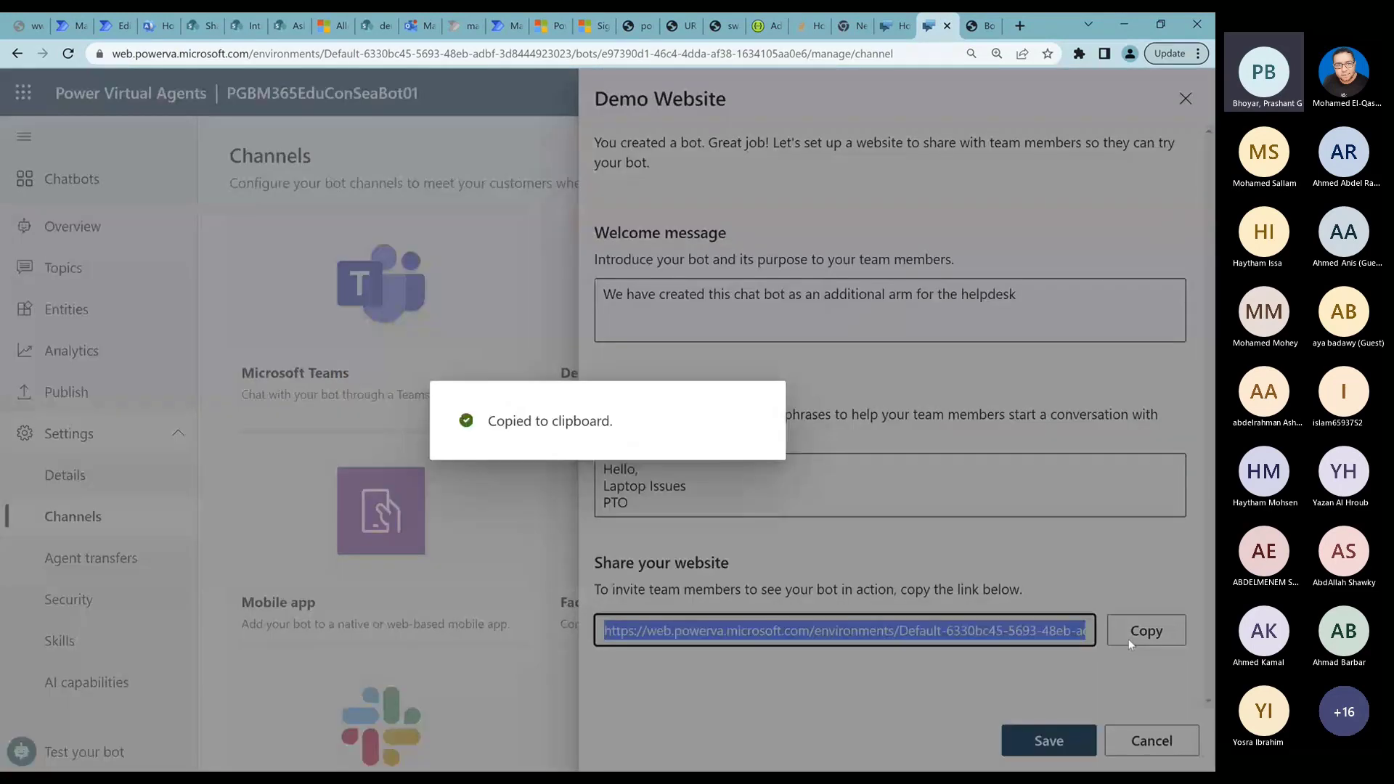
{"action": "left_click", "coordinate": [1149, 743]}
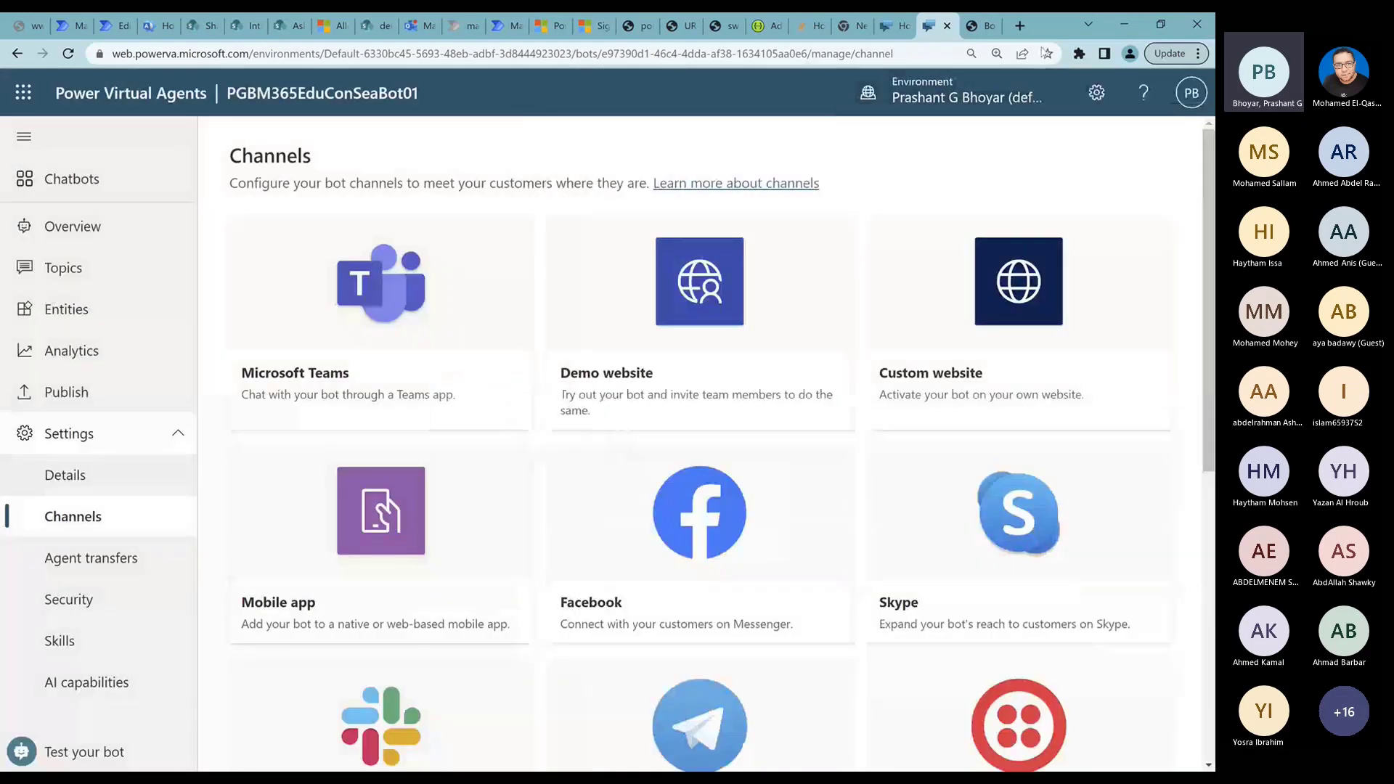
Load the copied demo website link in the sign-in code's browser tab, and close that tab after viewing the page.
{"action": "left_click", "coordinate": [980, 26]}
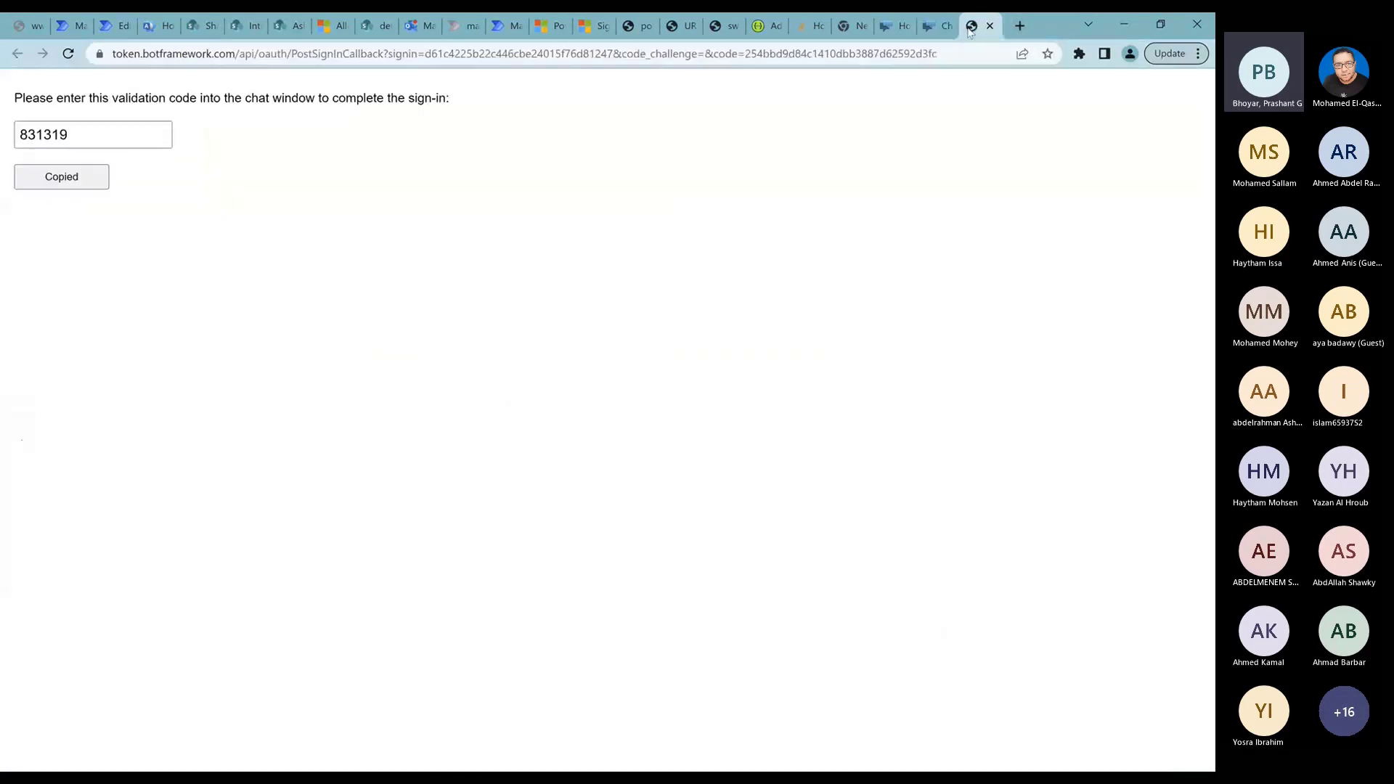
{"action": "left_click", "coordinate": [811, 53]}
{"action": "key", "text": "BackSpace"}
{"action": "key", "text": "ctrl+v"}
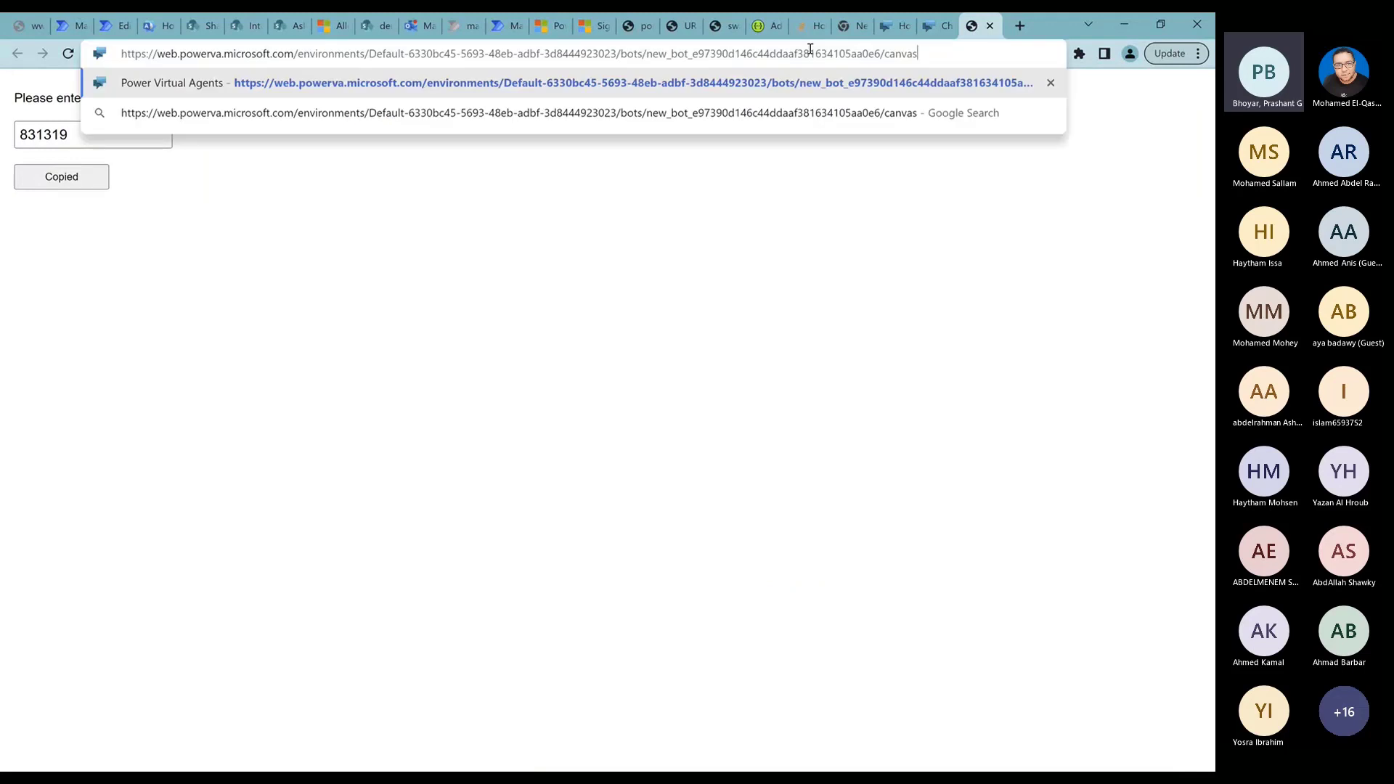
{"action": "key", "text": "Return"}
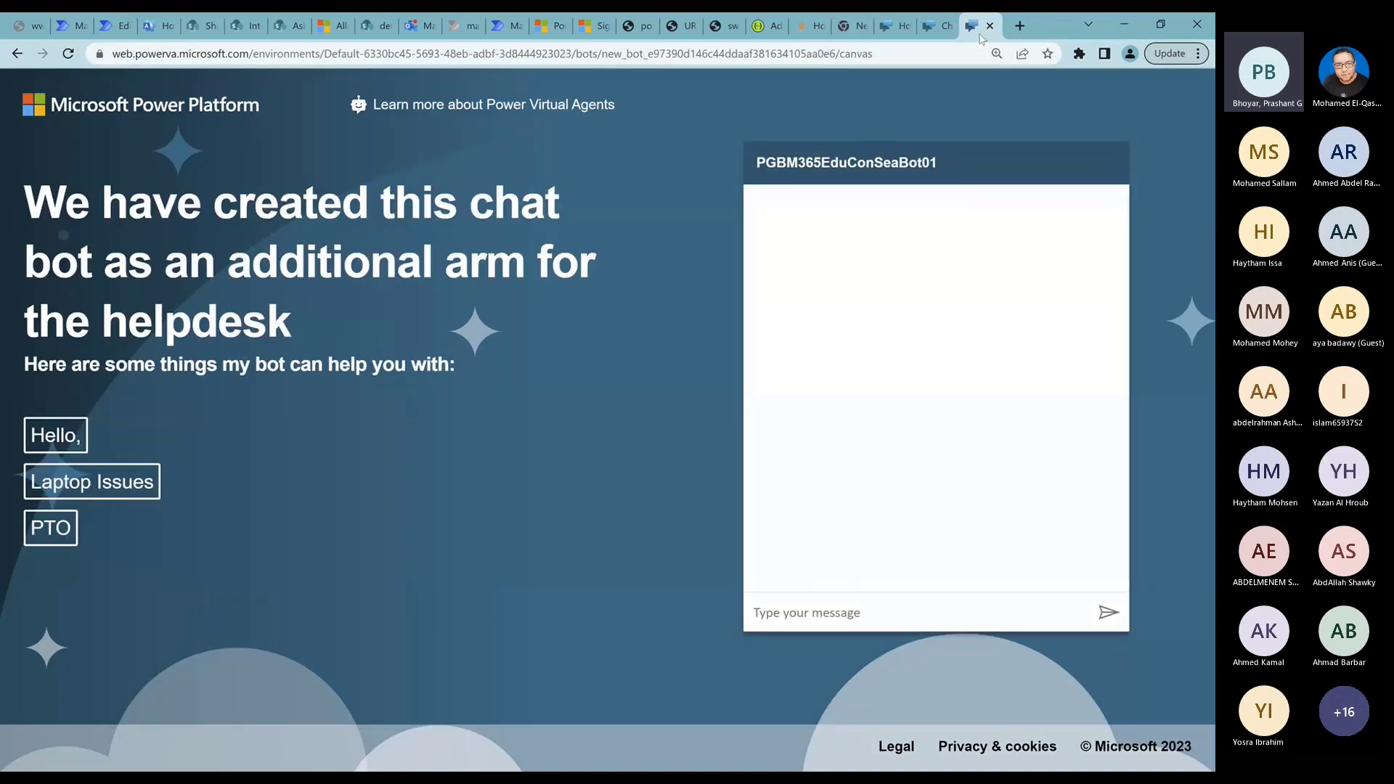
{"action": "left_click", "coordinate": [648, 58]}
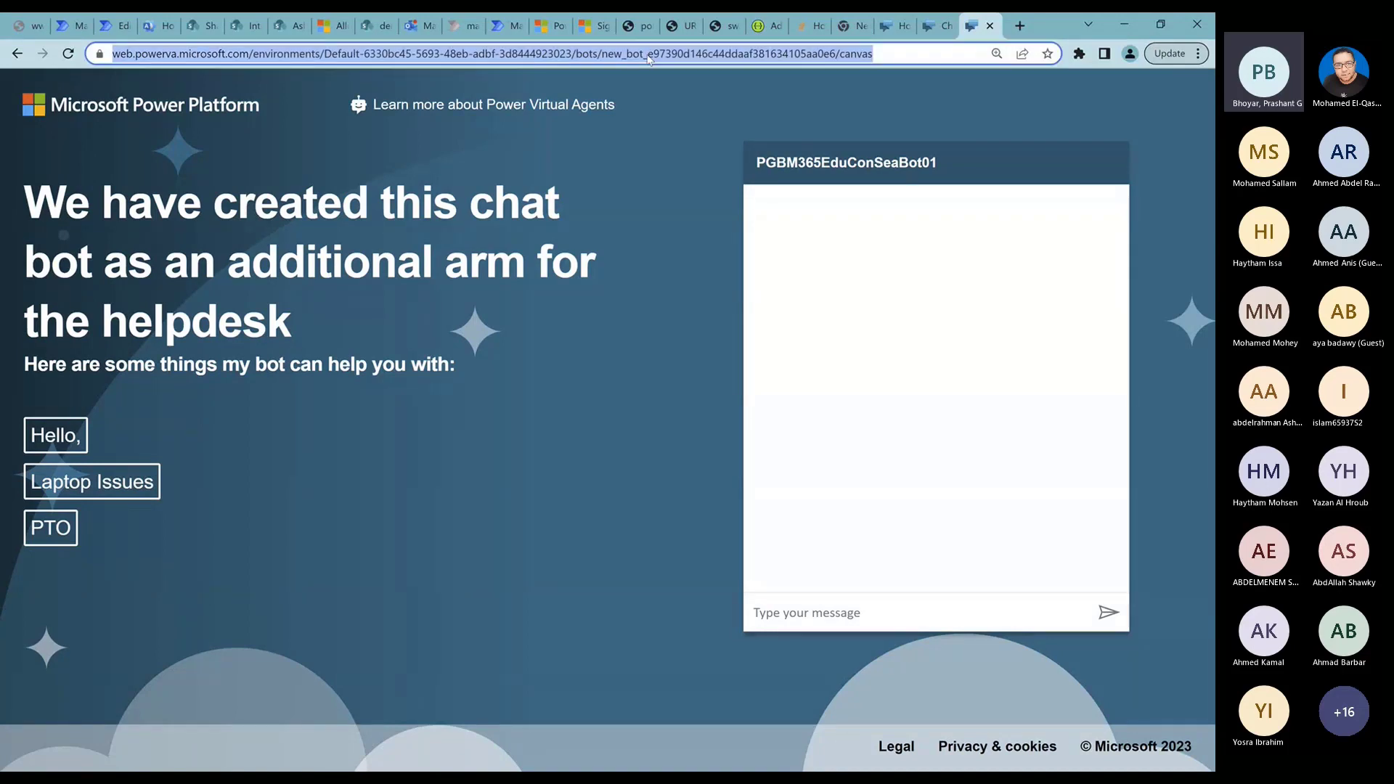
{"action": "left_click", "coordinate": [989, 26]}
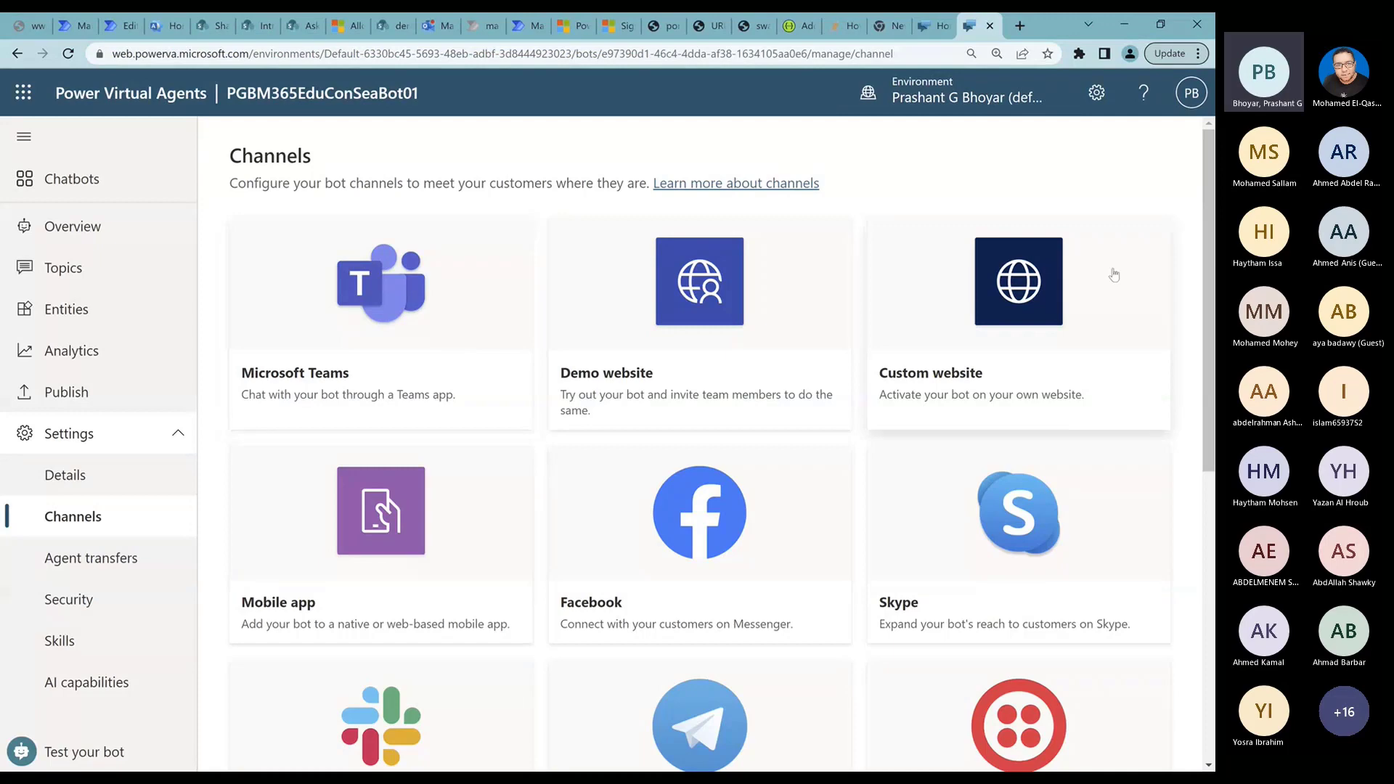
Look through the remaining channels and the bot's agent transfers, skills and AI capabilities settings.
{"action": "left_click_drag", "start_coordinate": [1204, 249], "coordinate": [1191, 573]}
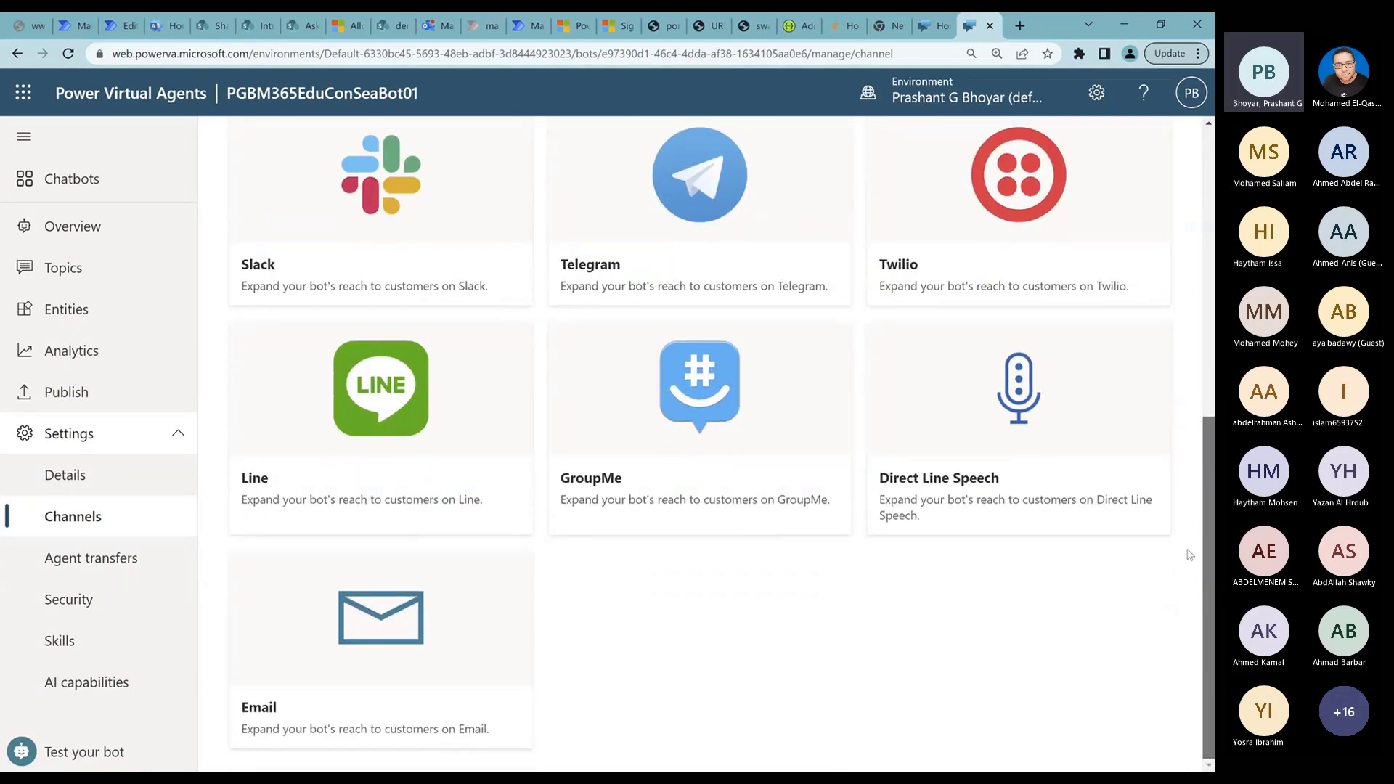
{"action": "left_click", "coordinate": [108, 561]}
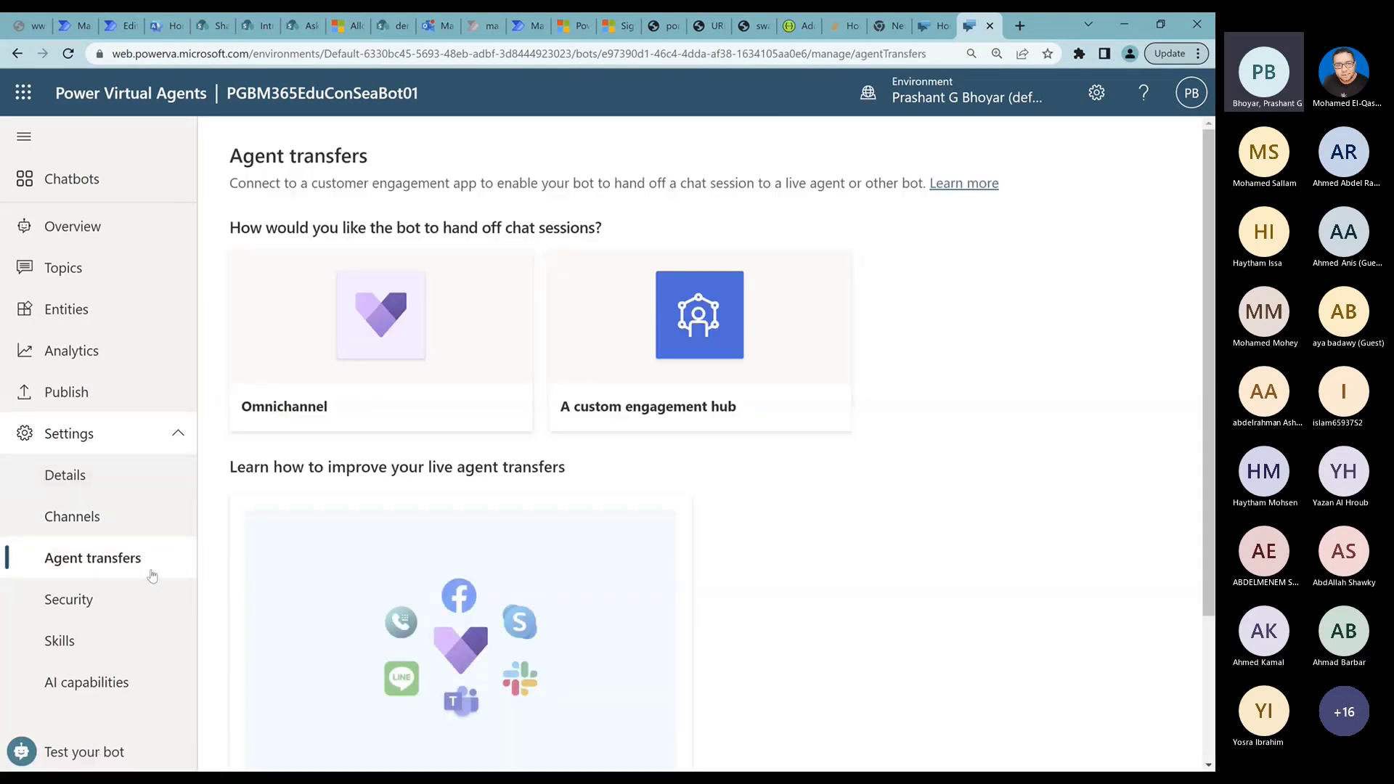
{"action": "left_click", "coordinate": [63, 646]}
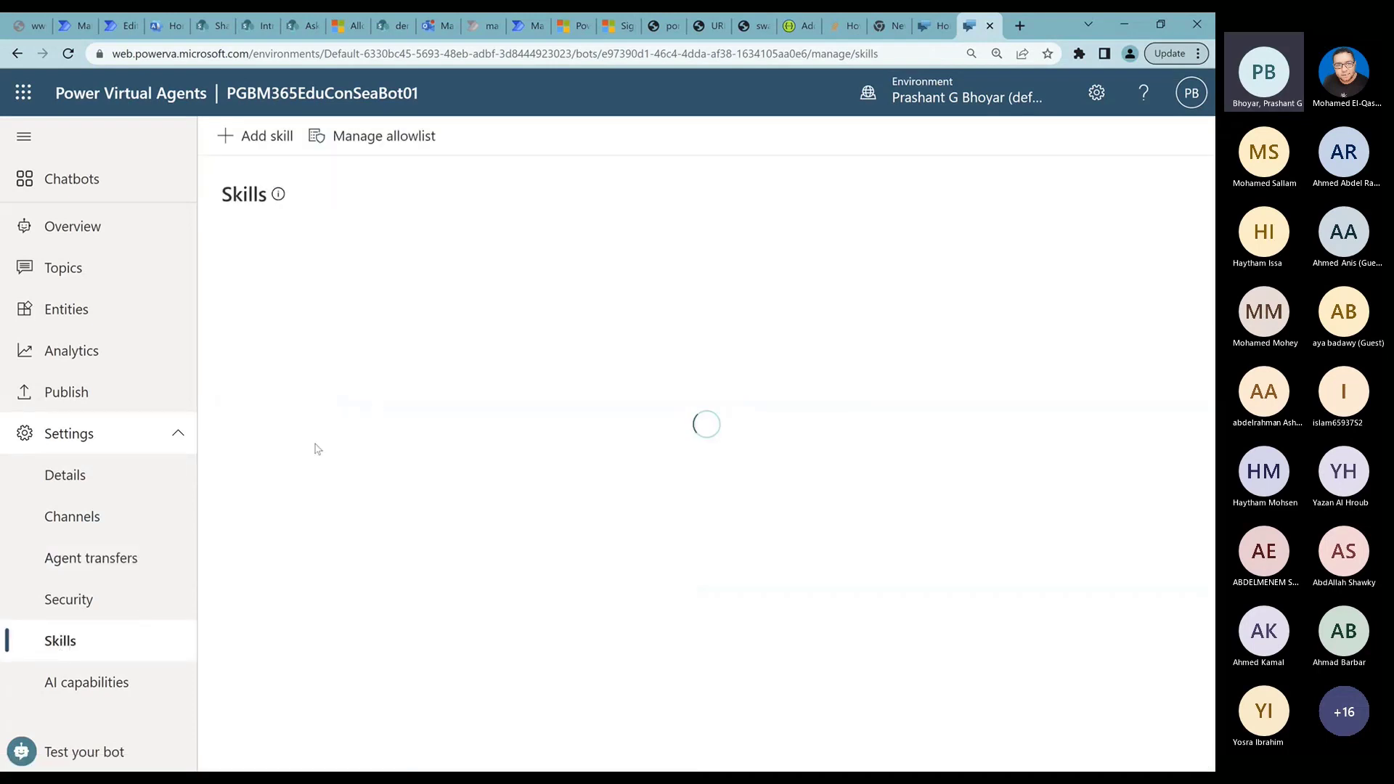
{"action": "left_click", "coordinate": [99, 697]}
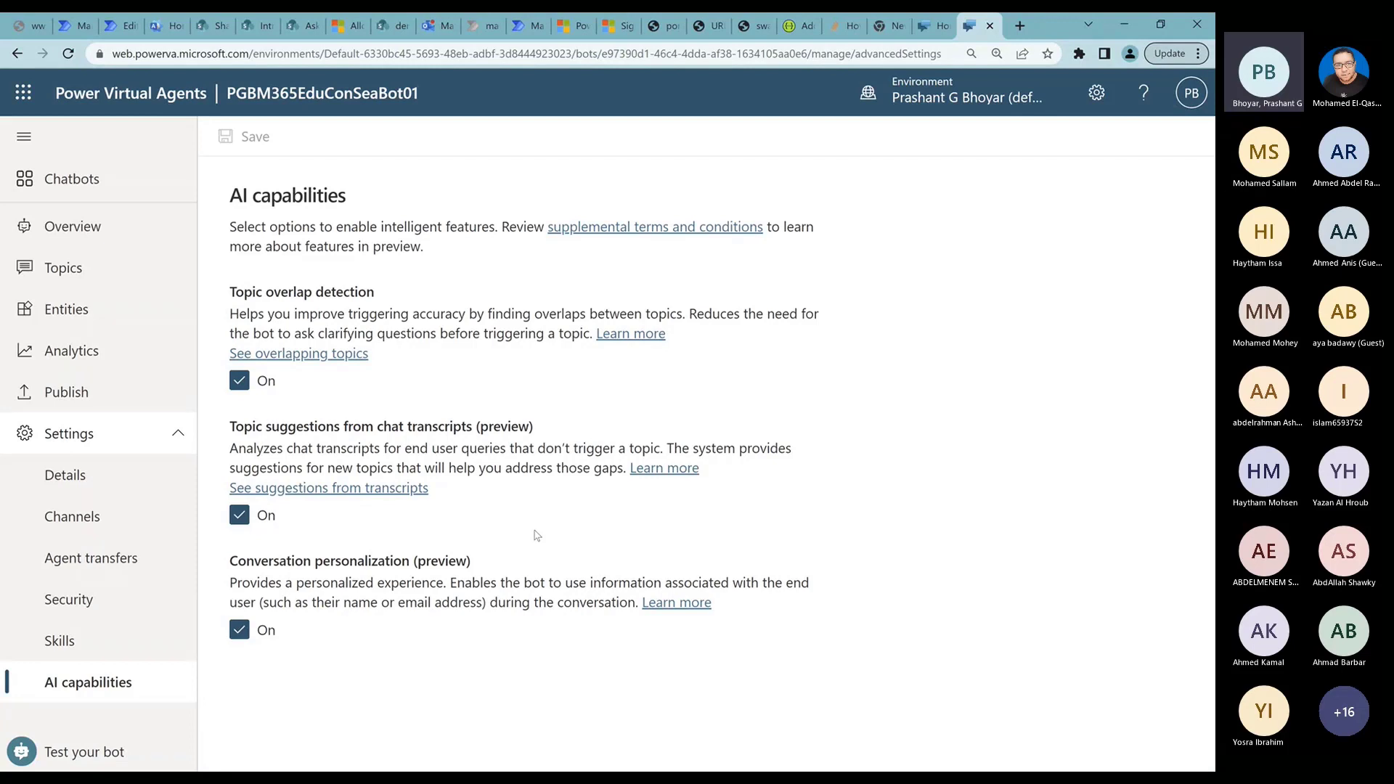
Open the Laptop Issues topic and follow its conversation path down to the Power Automate action node.
{"action": "left_click", "coordinate": [69, 276]}
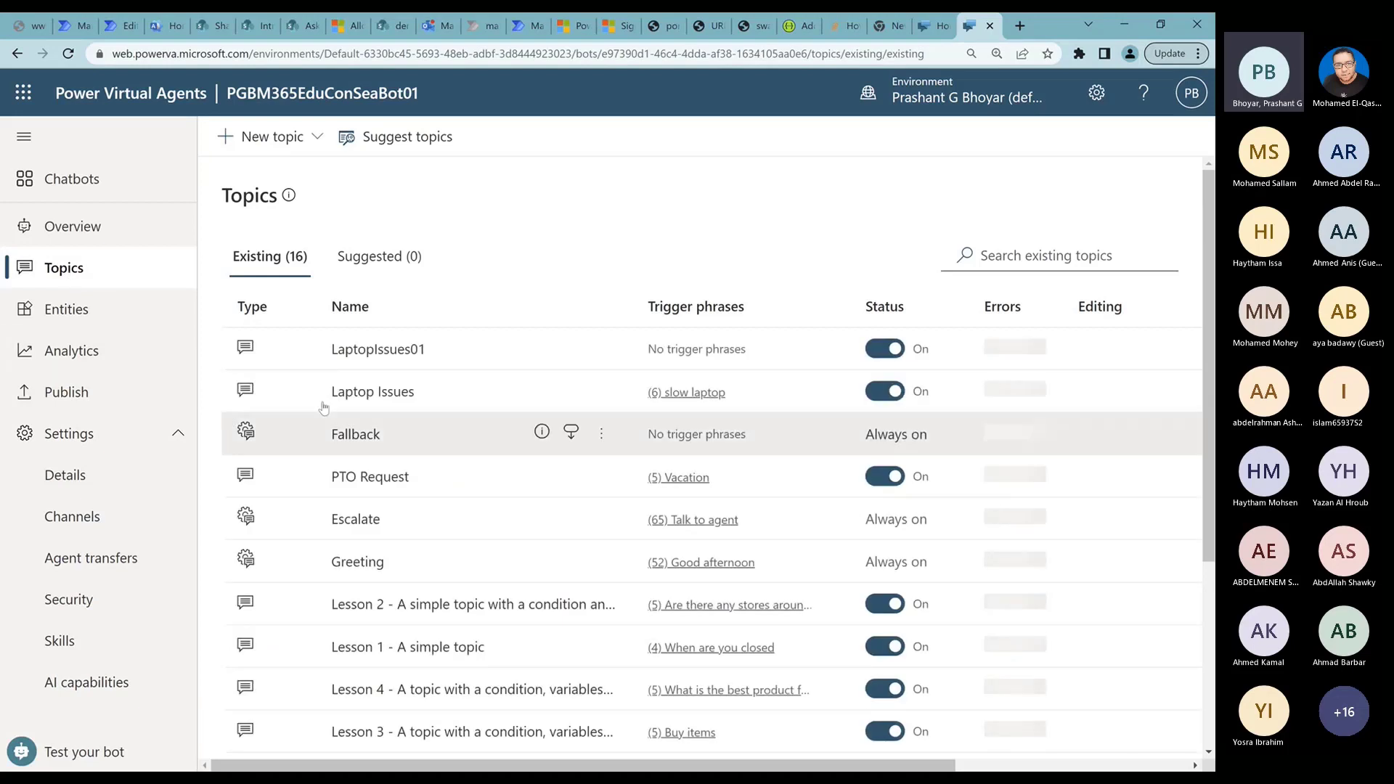
{"action": "left_click", "coordinate": [377, 396]}
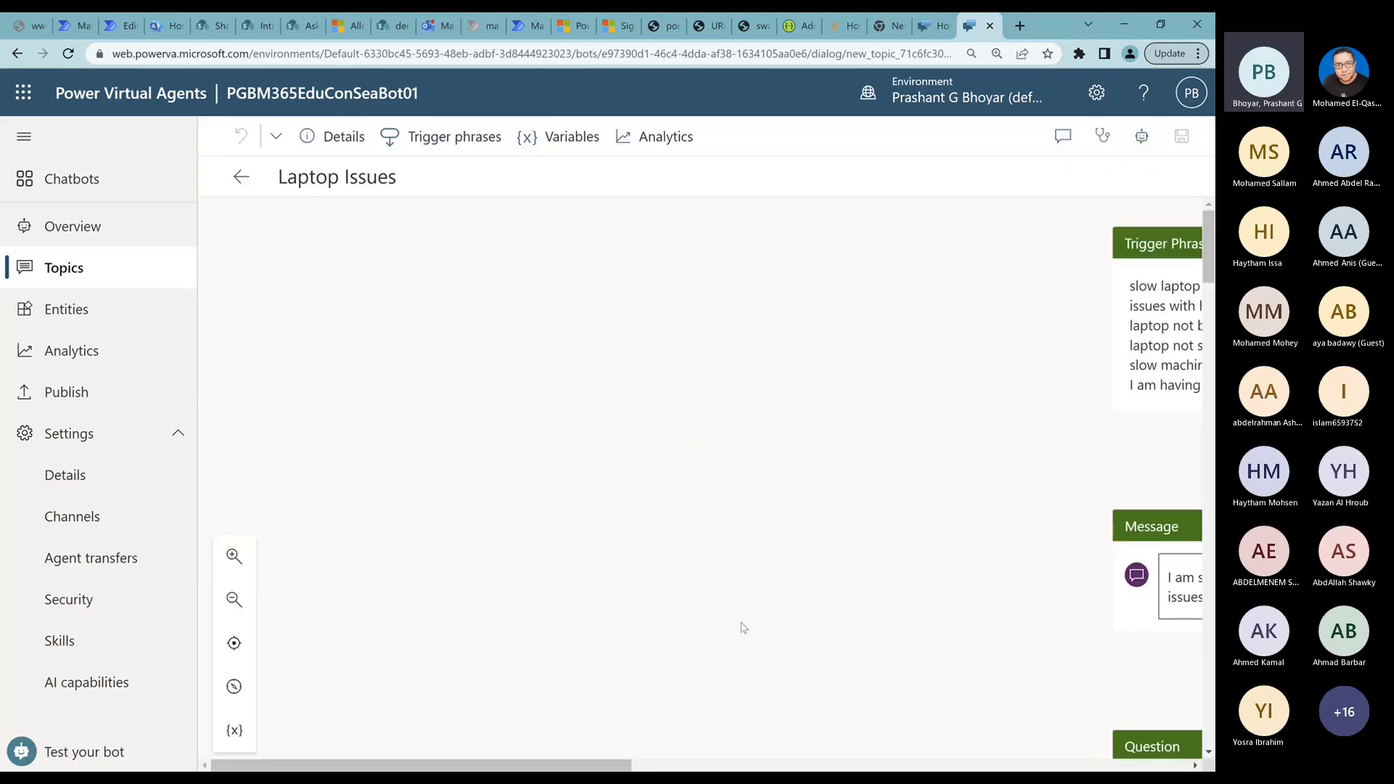
{"action": "left_click_drag", "start_coordinate": [576, 766], "coordinate": [776, 766]}
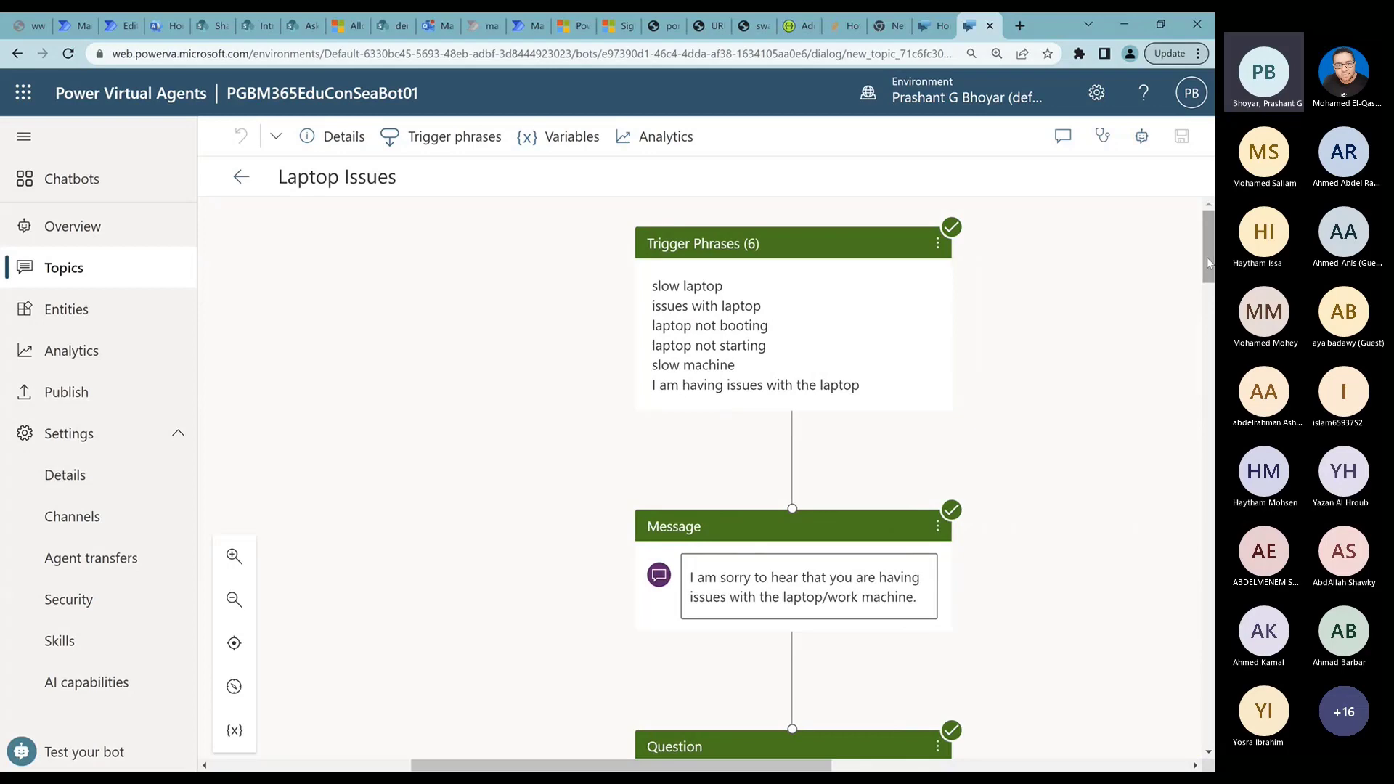
{"action": "left_click_drag", "start_coordinate": [1207, 258], "coordinate": [1202, 483]}
{"action": "left_click_drag", "start_coordinate": [759, 770], "coordinate": [635, 769]}
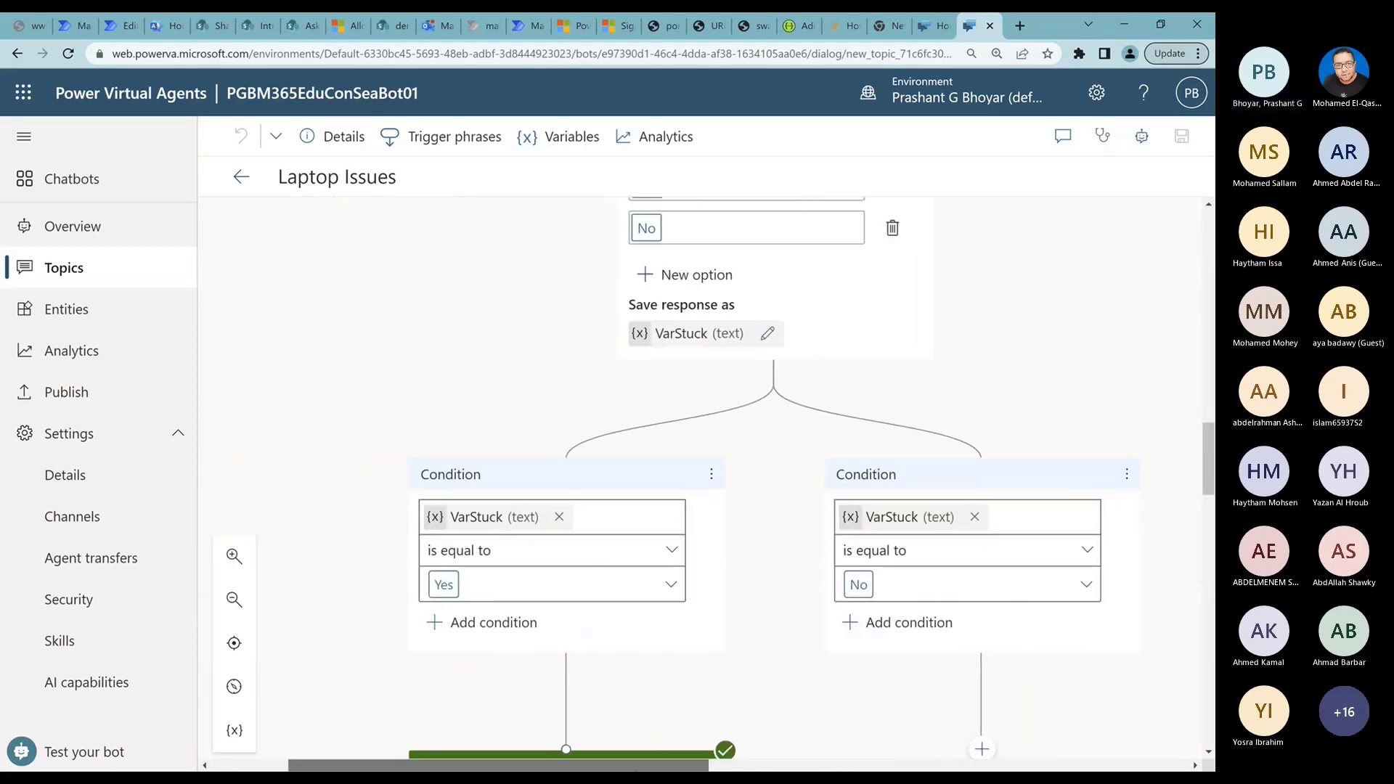
{"action": "left_click_drag", "start_coordinate": [1202, 479], "coordinate": [1185, 652]}
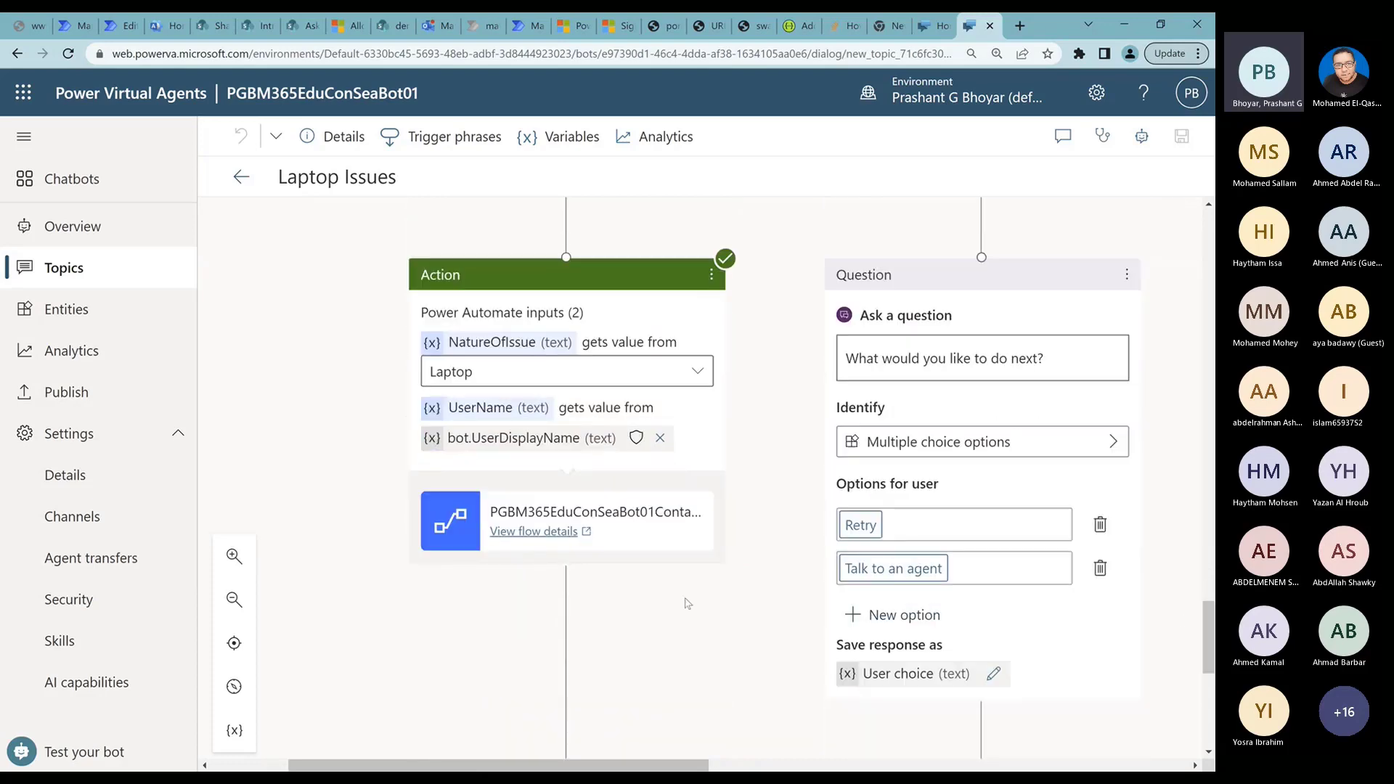
Inspect the PGBM365EduConSeaBot01ContactHelpdesk flow's steps and trigger inputs in the Power Automate editor, and close it without changes.
{"action": "left_click", "coordinate": [534, 531]}
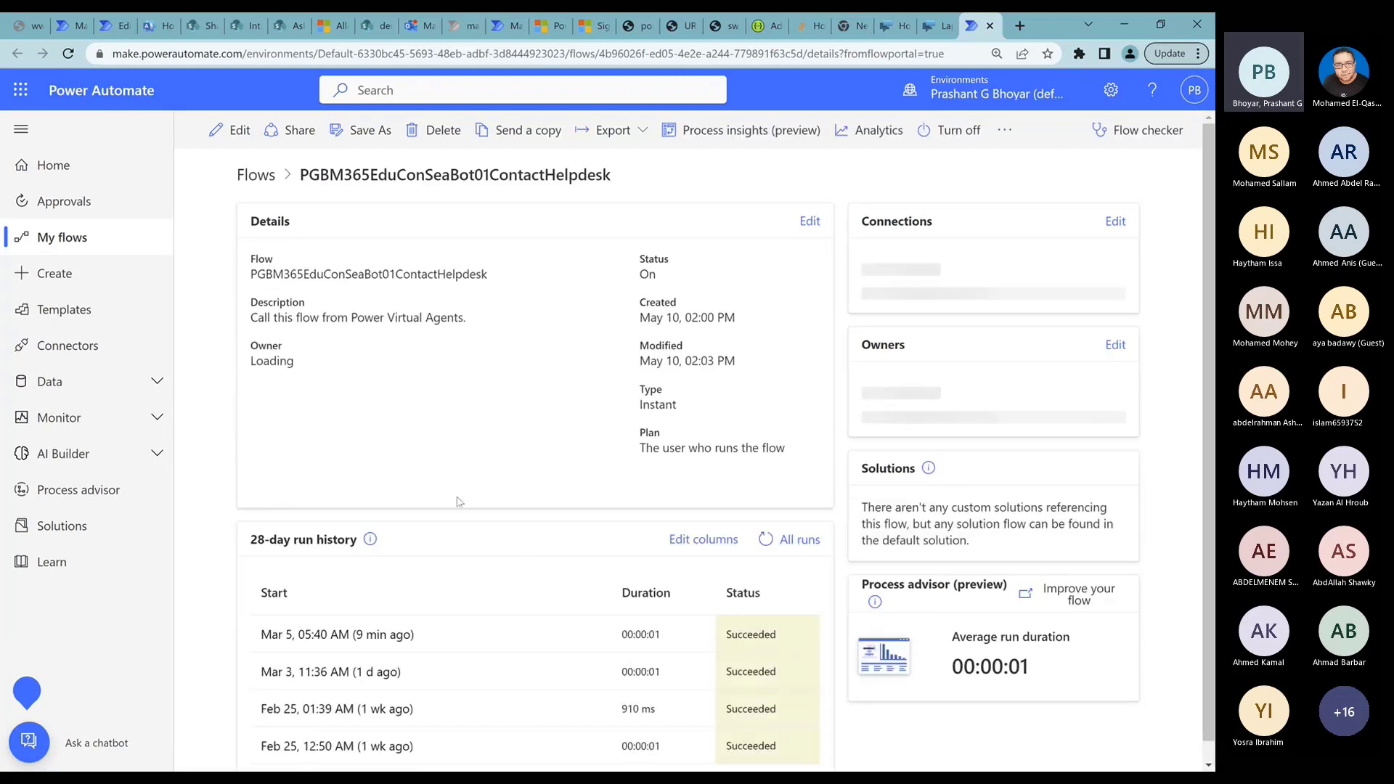
{"action": "left_click", "coordinate": [234, 140]}
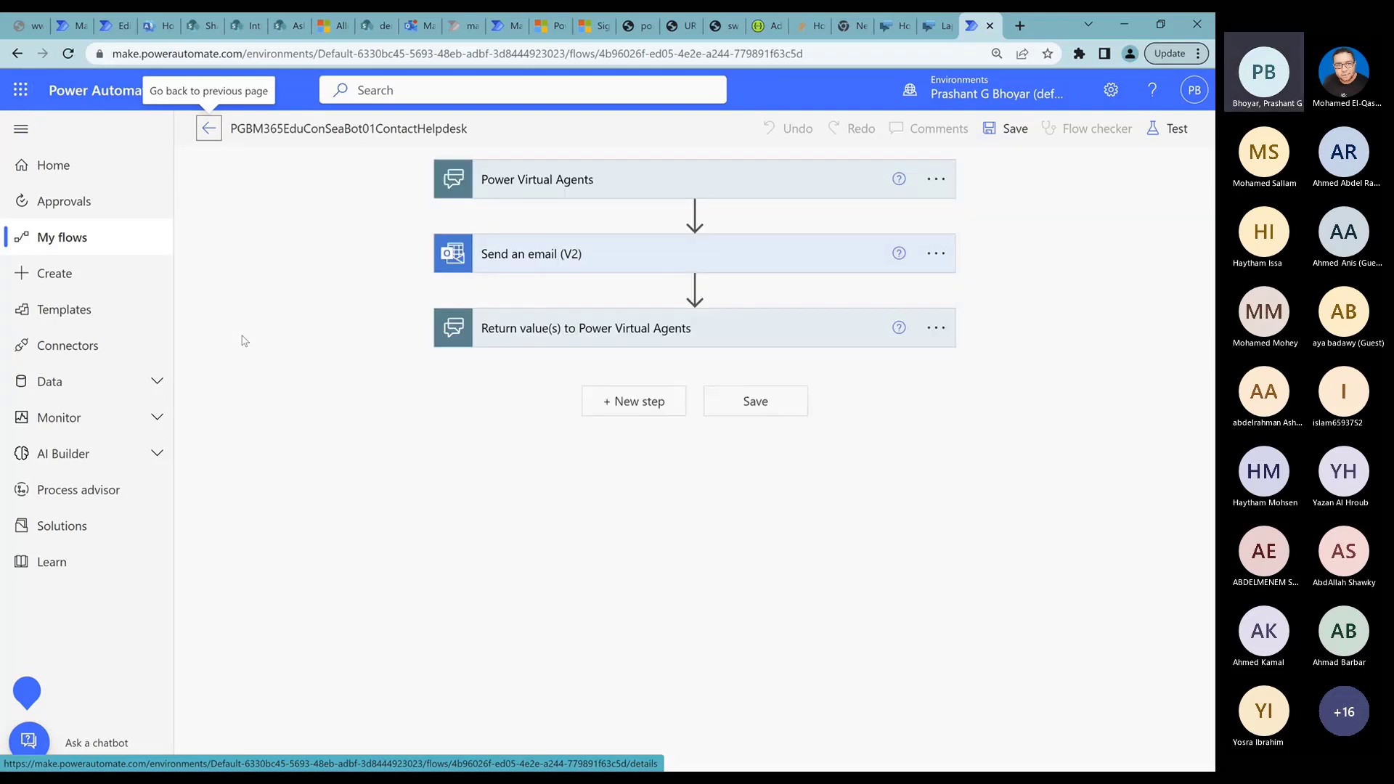
{"action": "left_click", "coordinate": [528, 181]}
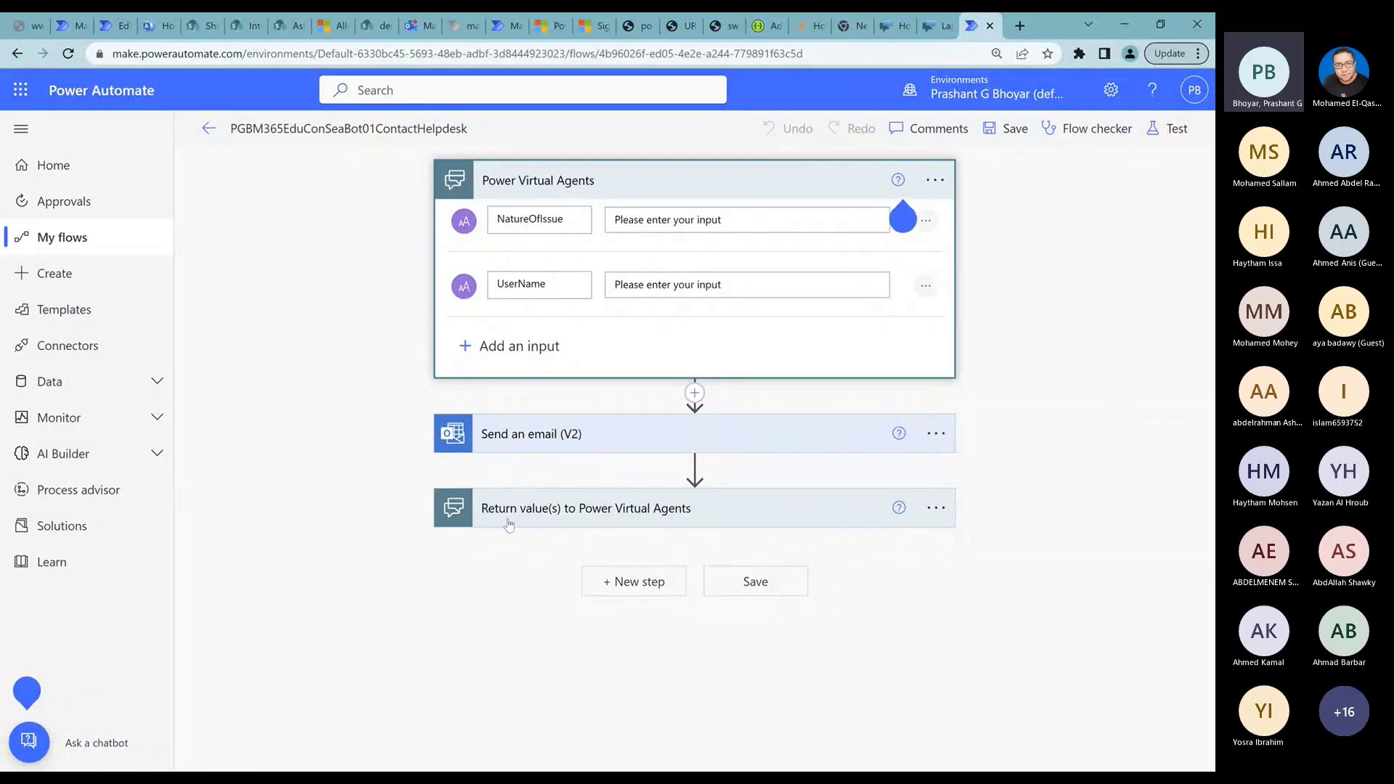
{"action": "left_click", "coordinate": [990, 26]}
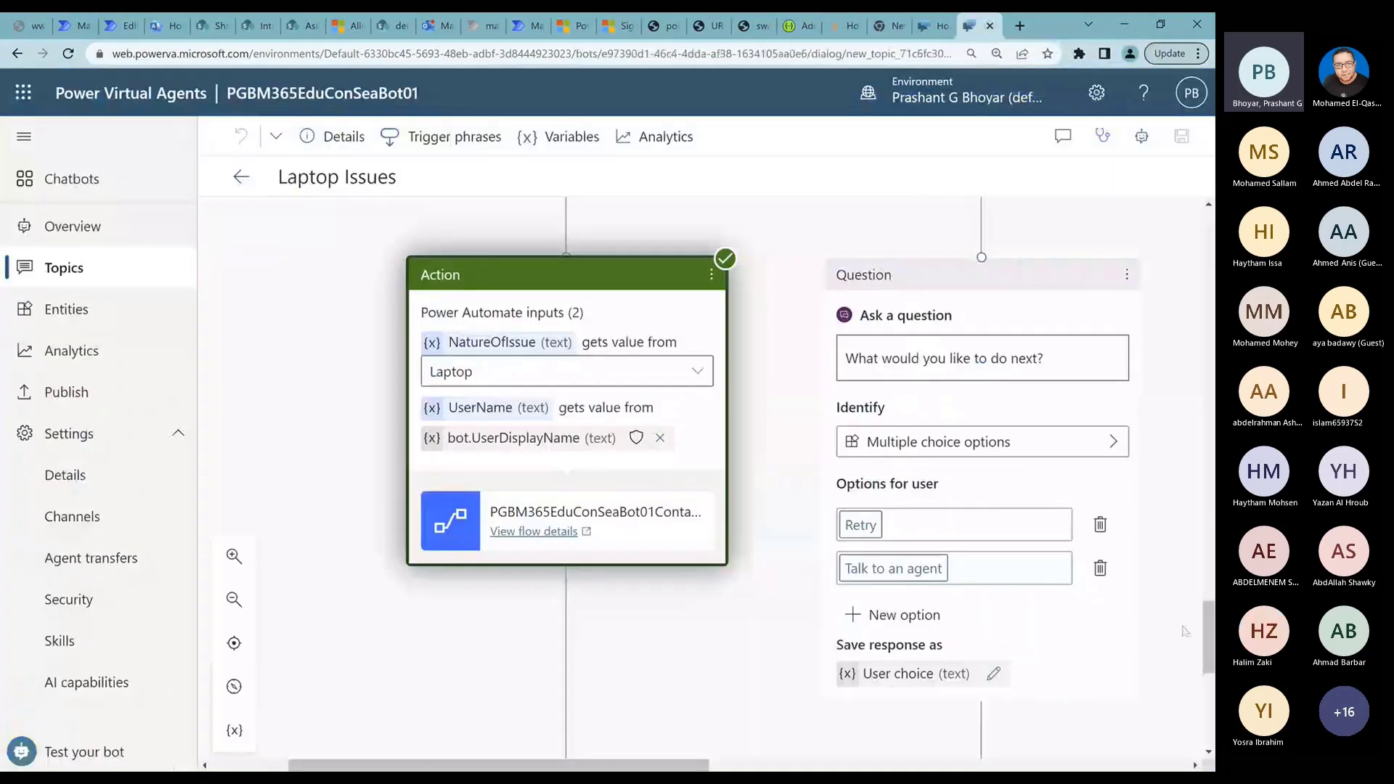
Add a call to the PVACreateMicrosoftTeam flow at the open end of the branch beside the End of Conversation node.
{"action": "scroll", "coordinate": [1206, 635], "scroll_direction": "down", "scroll_amount": 5}
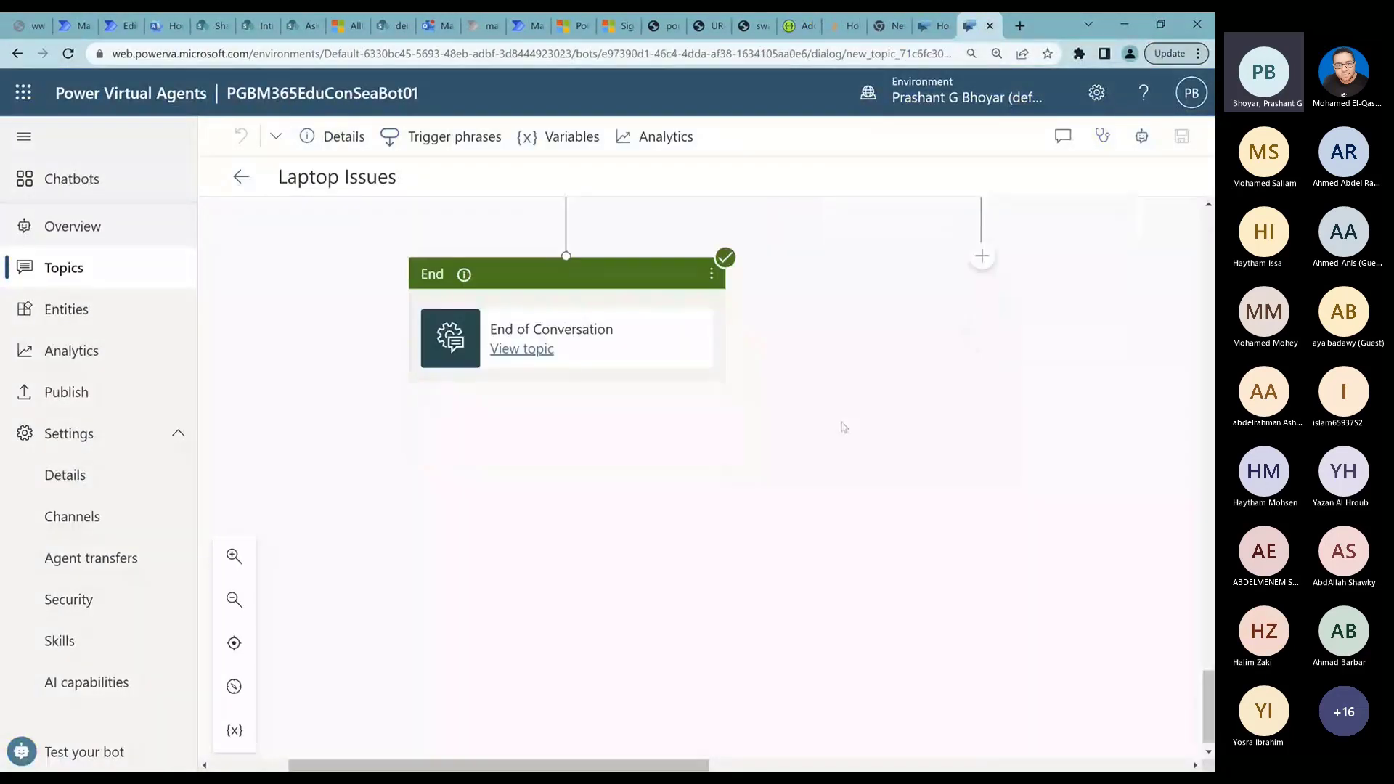
{"action": "left_click", "coordinate": [982, 256]}
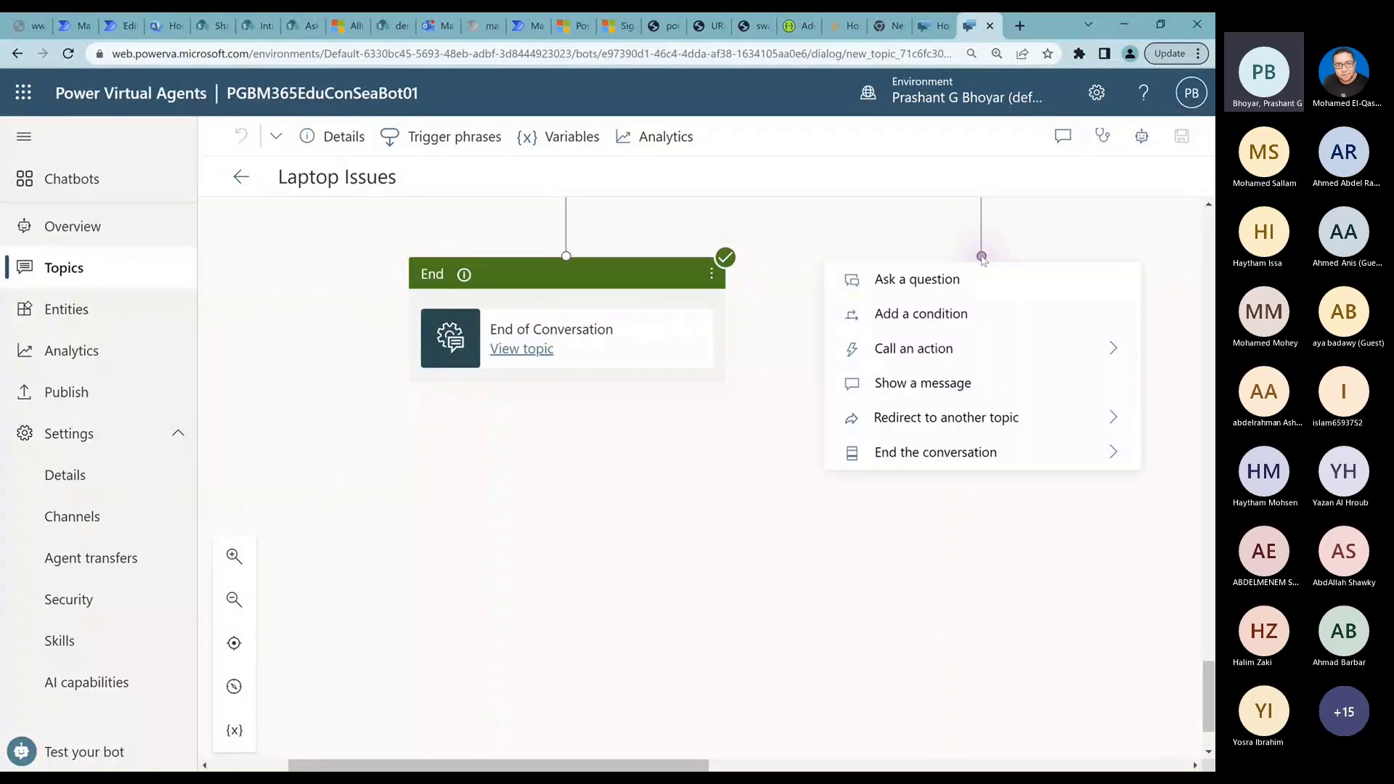
{"action": "left_click", "coordinate": [986, 357]}
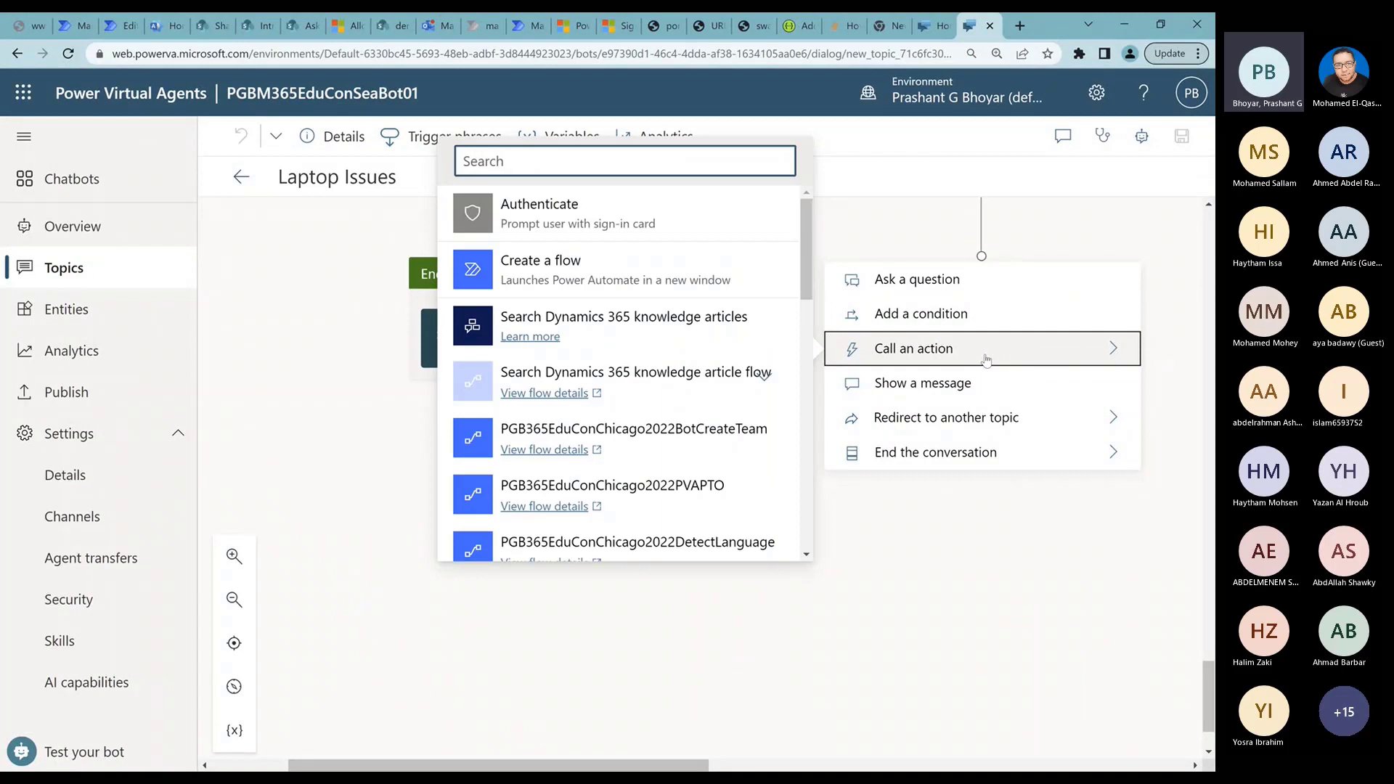
{"action": "left_click_drag", "start_coordinate": [808, 234], "coordinate": [823, 489]}
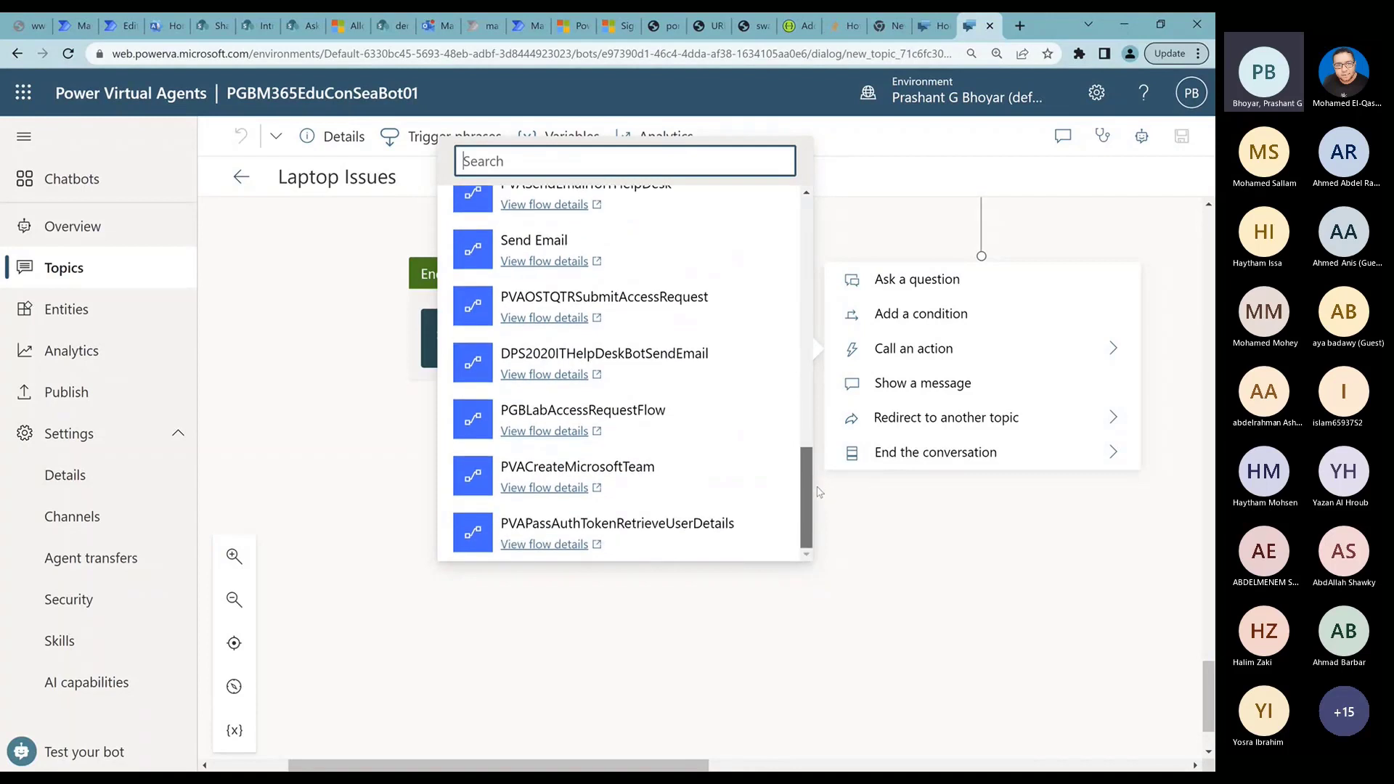
{"action": "left_click", "coordinate": [671, 485]}
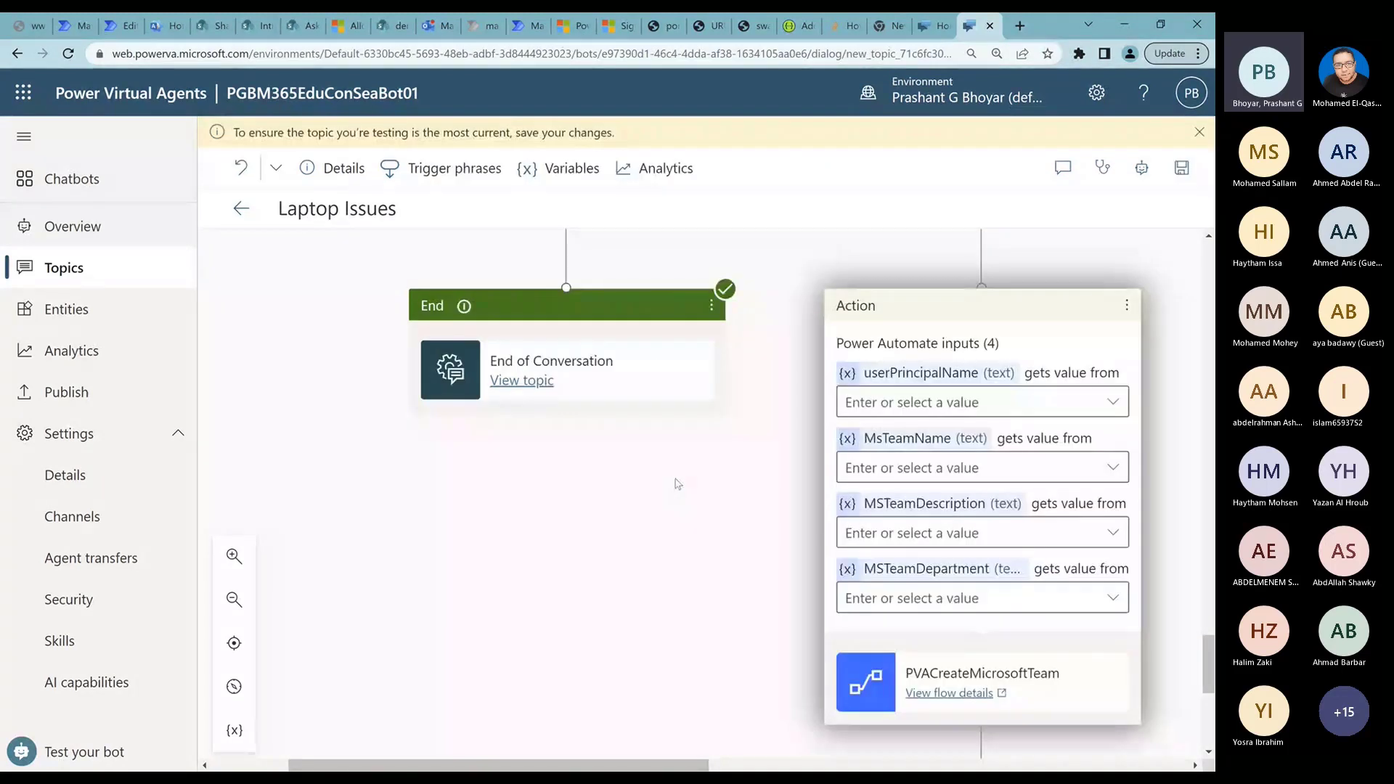
Check the value choices for the new action's userPrincipalName input without selecting one.
{"action": "left_click", "coordinate": [1113, 404]}
{"action": "left_click", "coordinate": [1117, 405]}
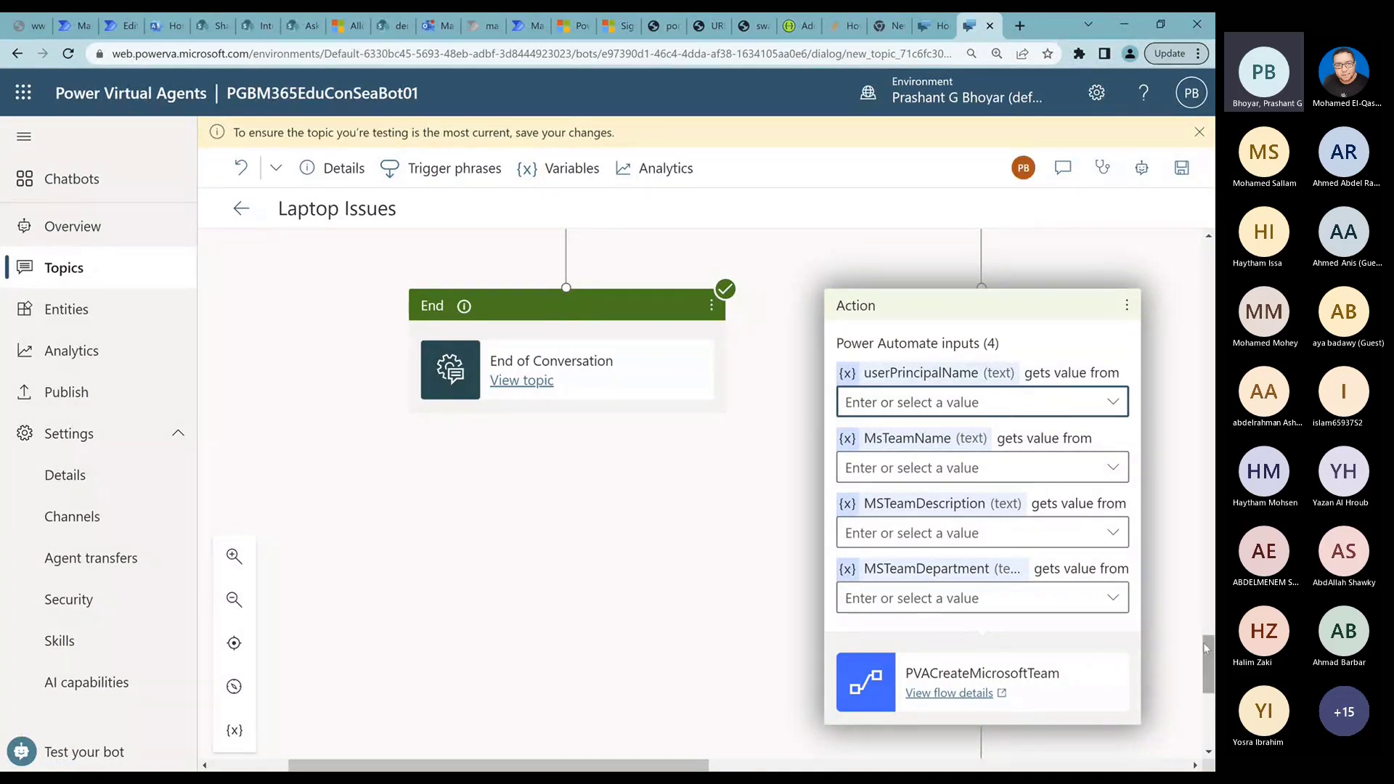
{"action": "scroll", "coordinate": [1204, 643], "scroll_direction": "up", "scroll_amount": 1}
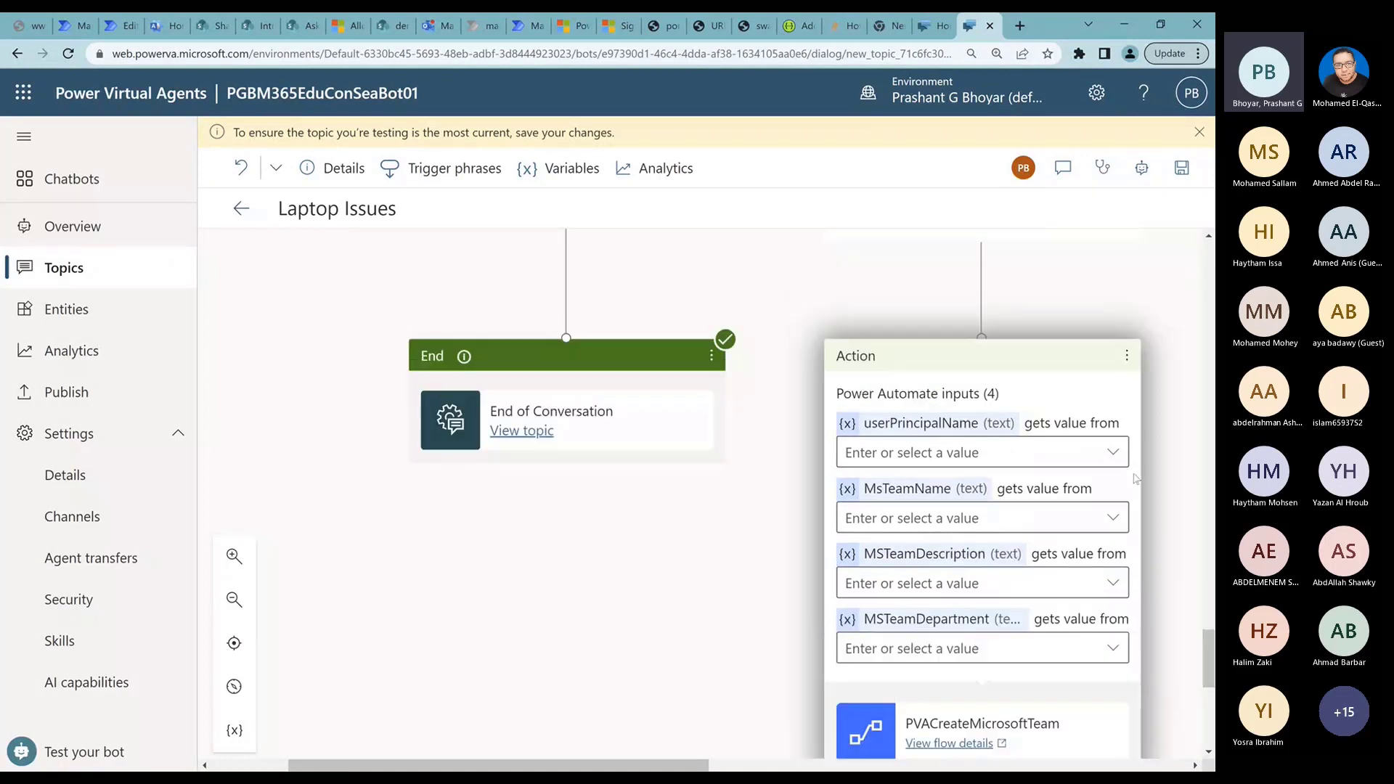
Delete the PVACreateMicrosoftTeam action node and review the actions and redirect topics available at the open end of its branch.
{"action": "left_click", "coordinate": [1127, 357]}
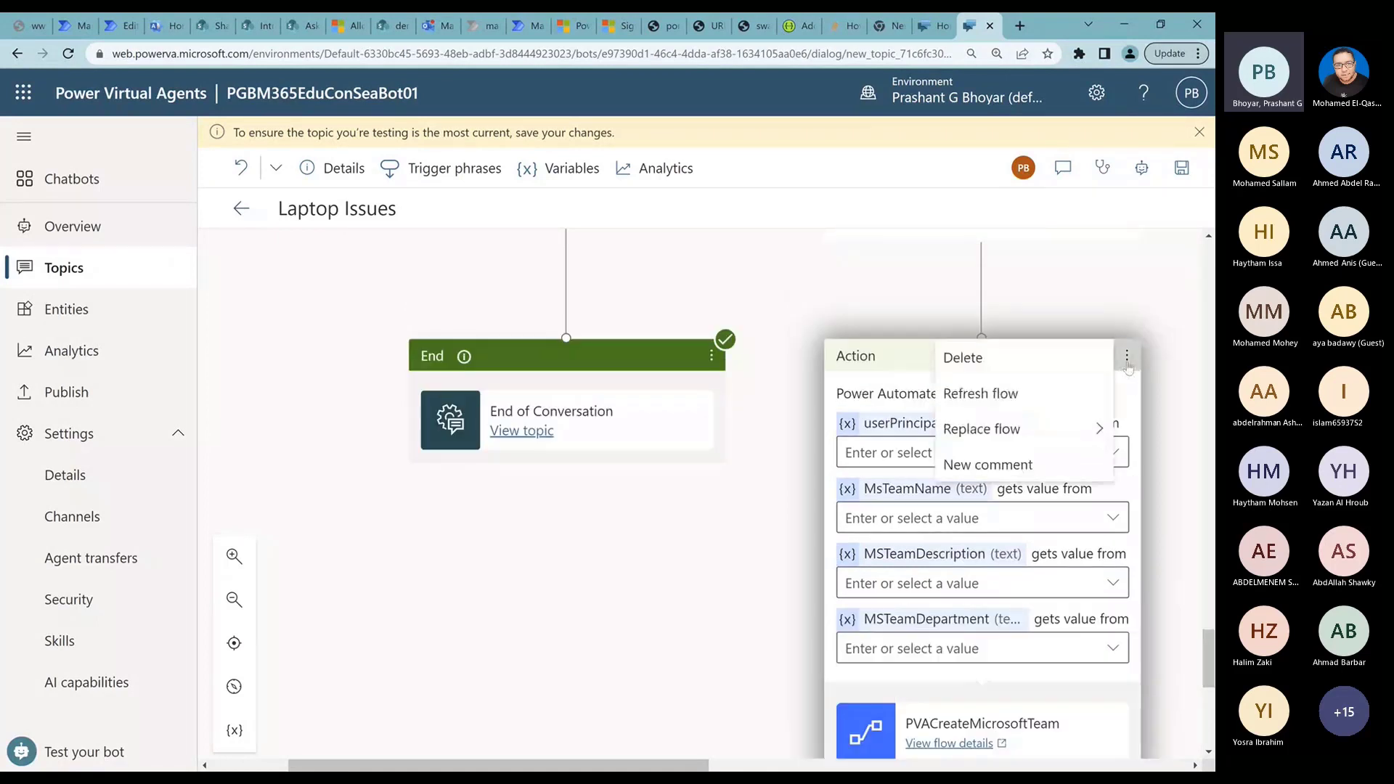
{"action": "left_click", "coordinate": [971, 358]}
{"action": "left_click", "coordinate": [982, 306]}
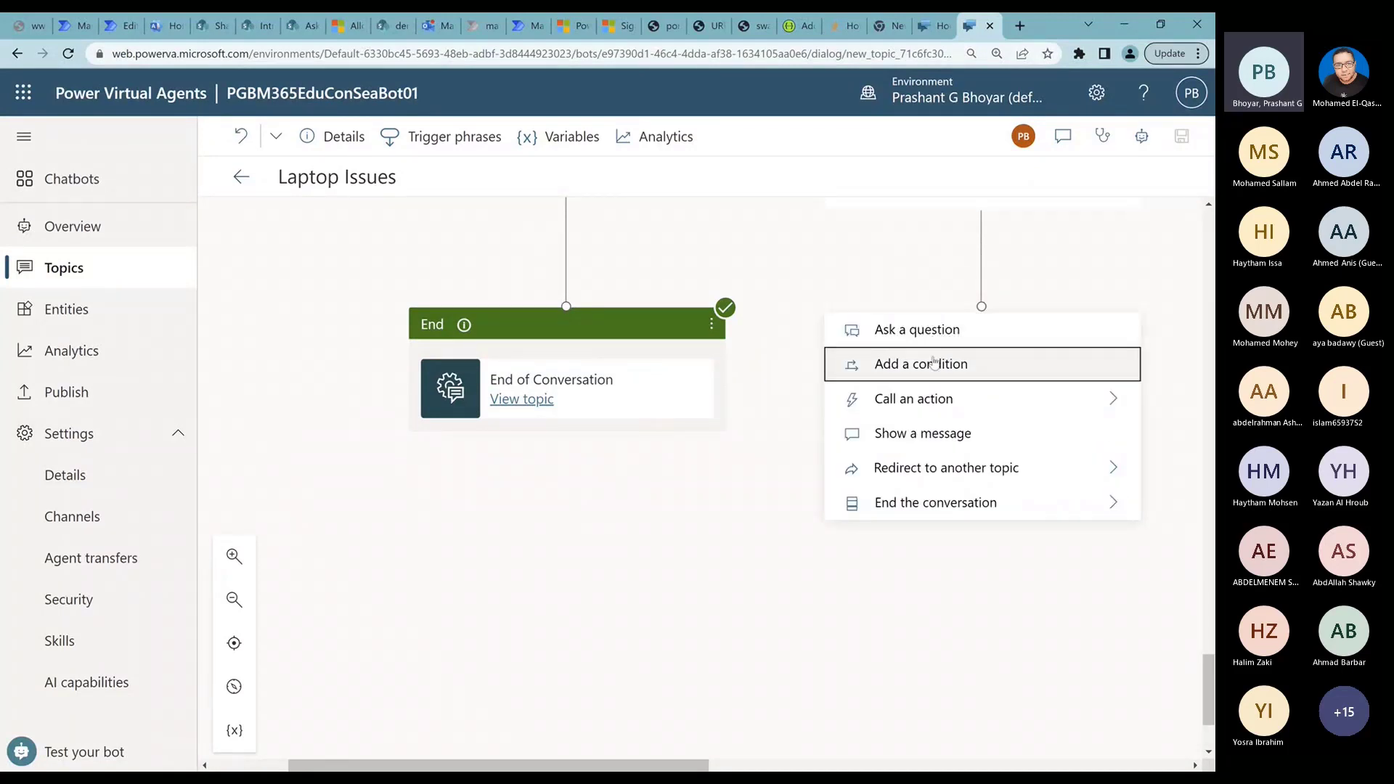
{"action": "left_click", "coordinate": [934, 400]}
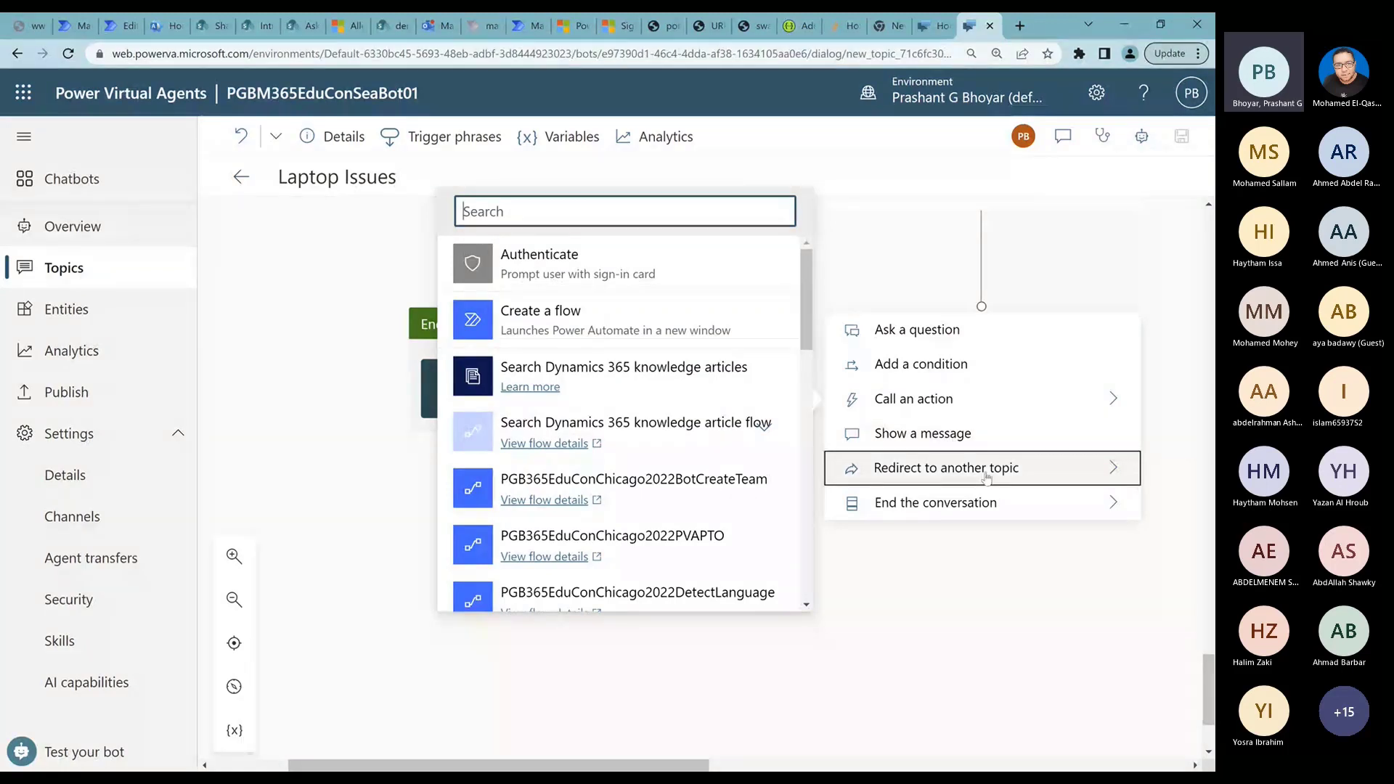
{"action": "mouse_move", "coordinate": [1001, 514]}
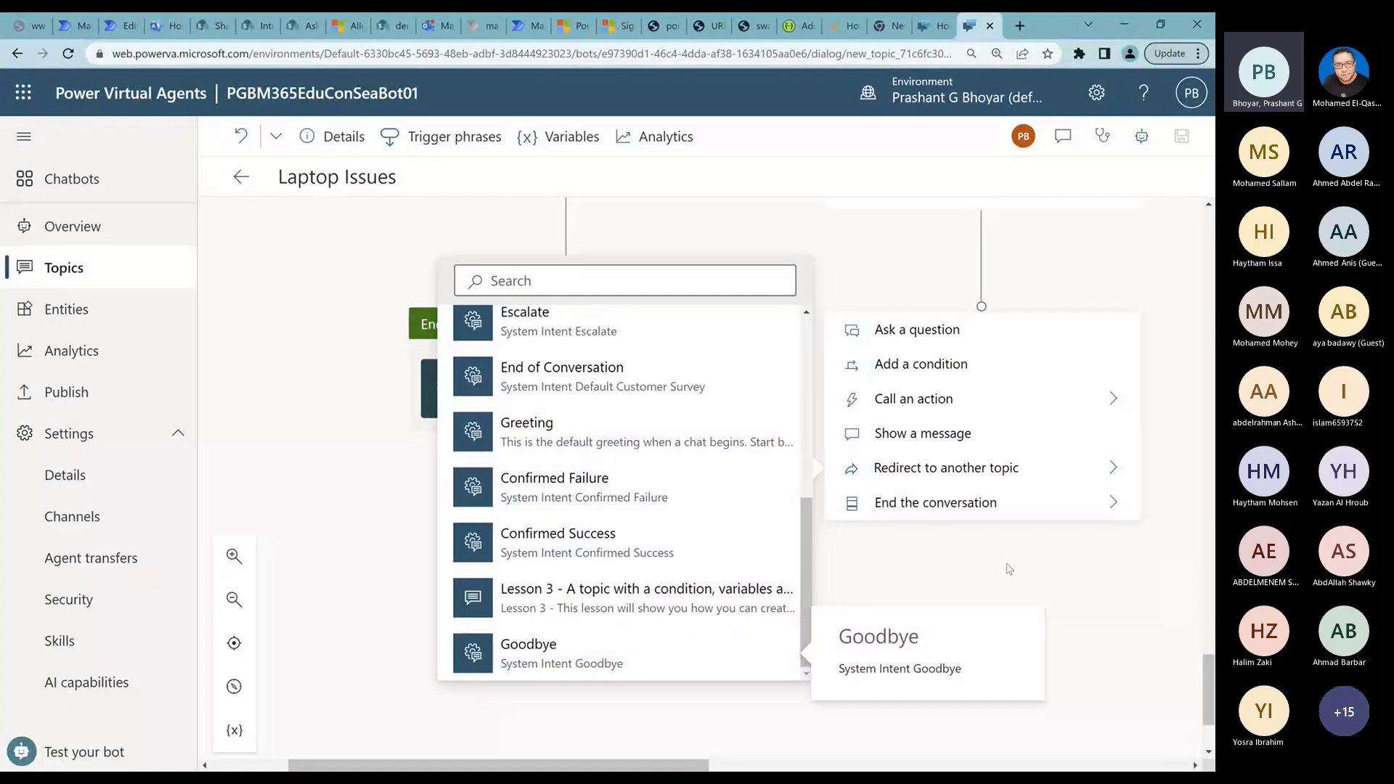
Add a question node at the open branch end and browse the entities it can identify without choosing one.
{"action": "left_click", "coordinate": [1036, 333]}
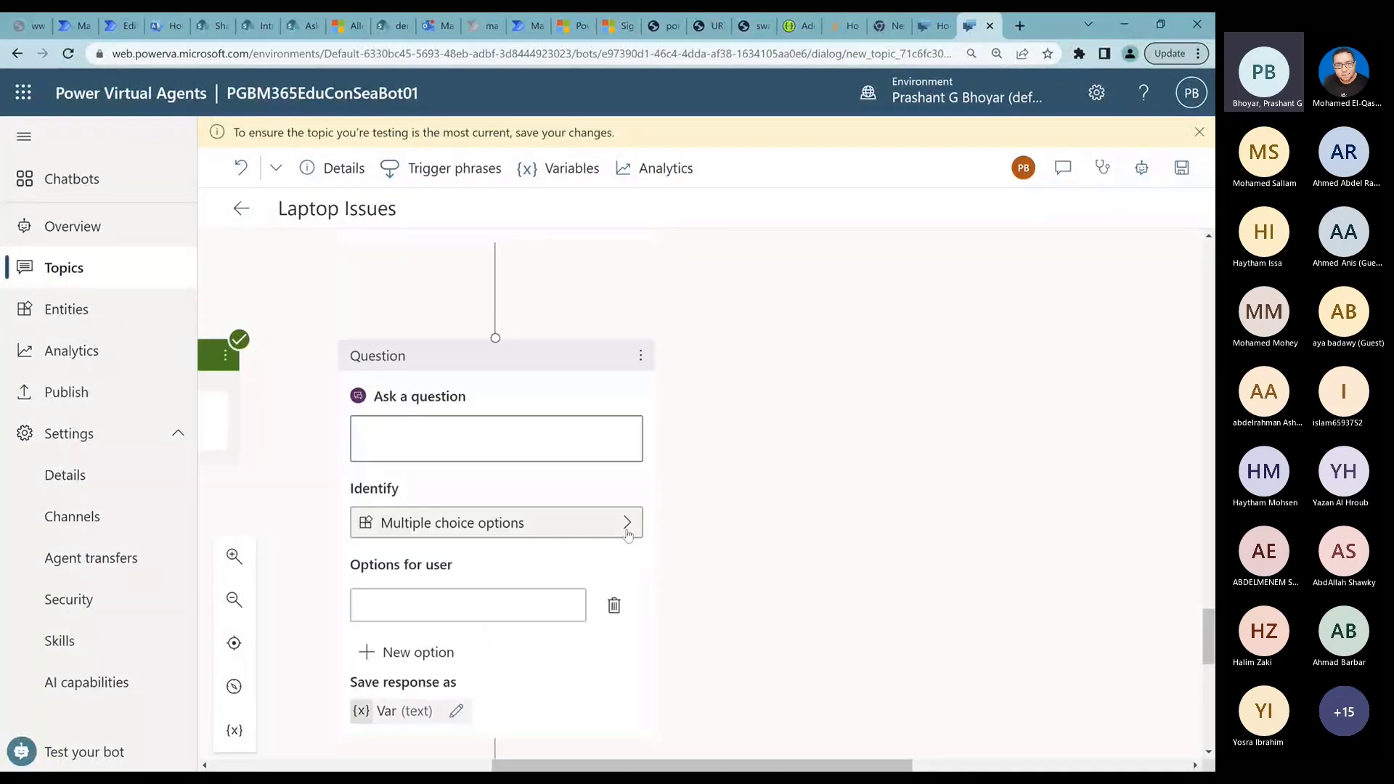
{"action": "left_click", "coordinate": [626, 523]}
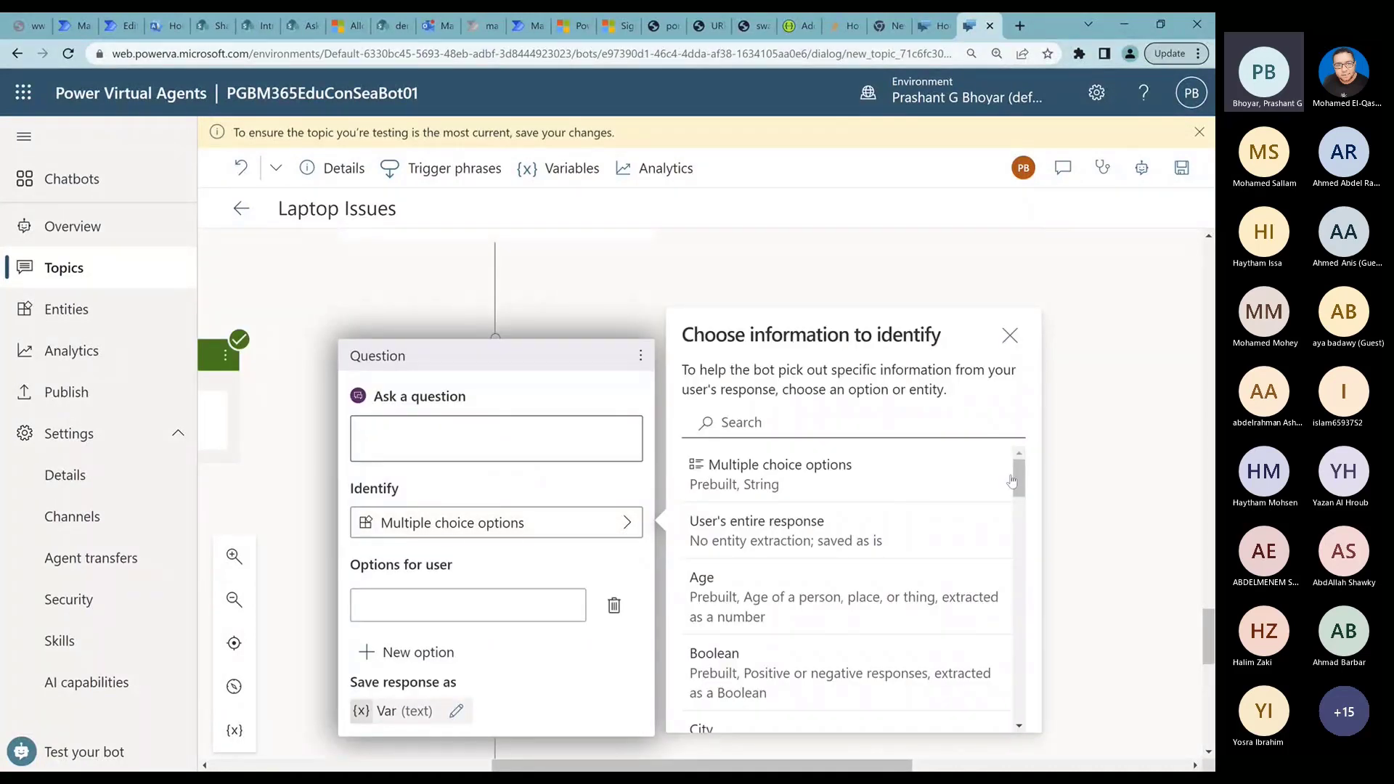
{"action": "left_click_drag", "start_coordinate": [1016, 473], "coordinate": [1018, 477]}
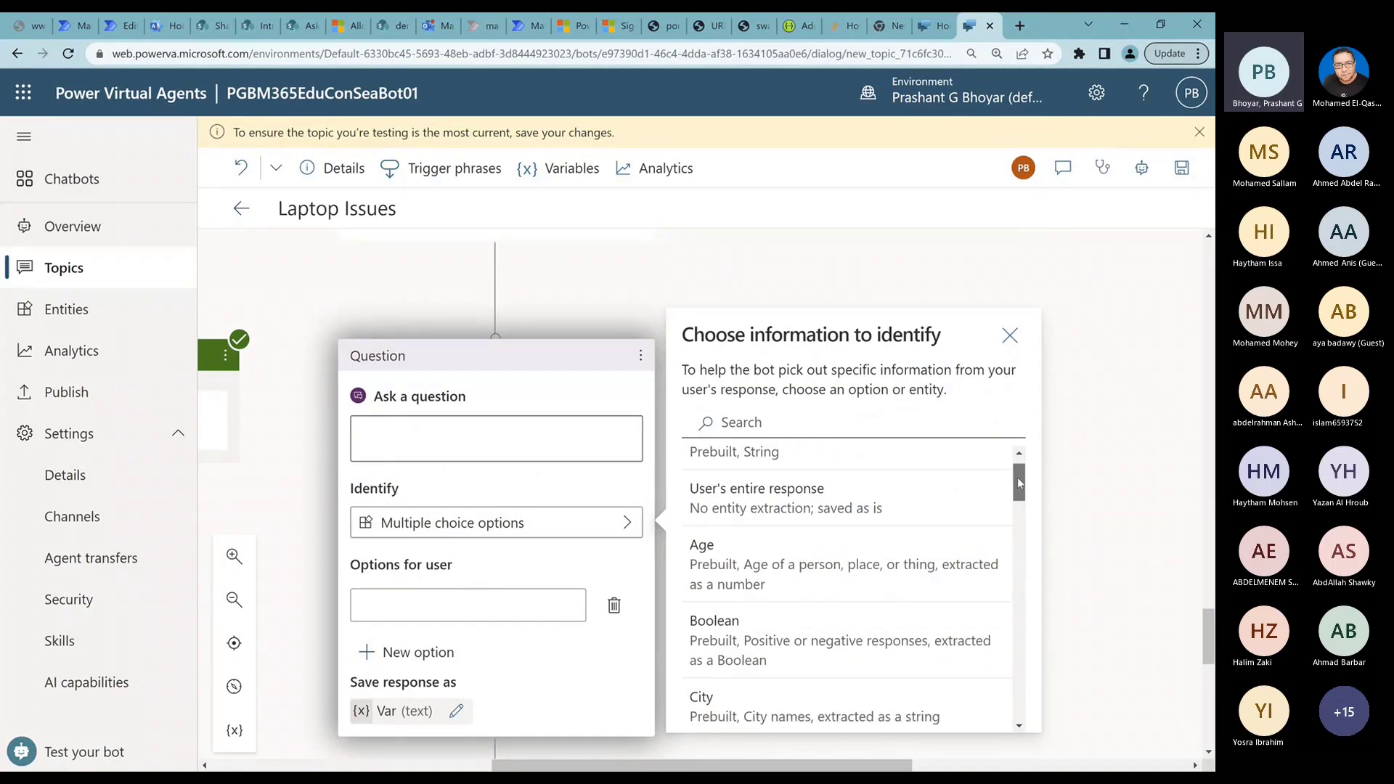
{"action": "left_click_drag", "start_coordinate": [1017, 477], "coordinate": [1018, 708]}
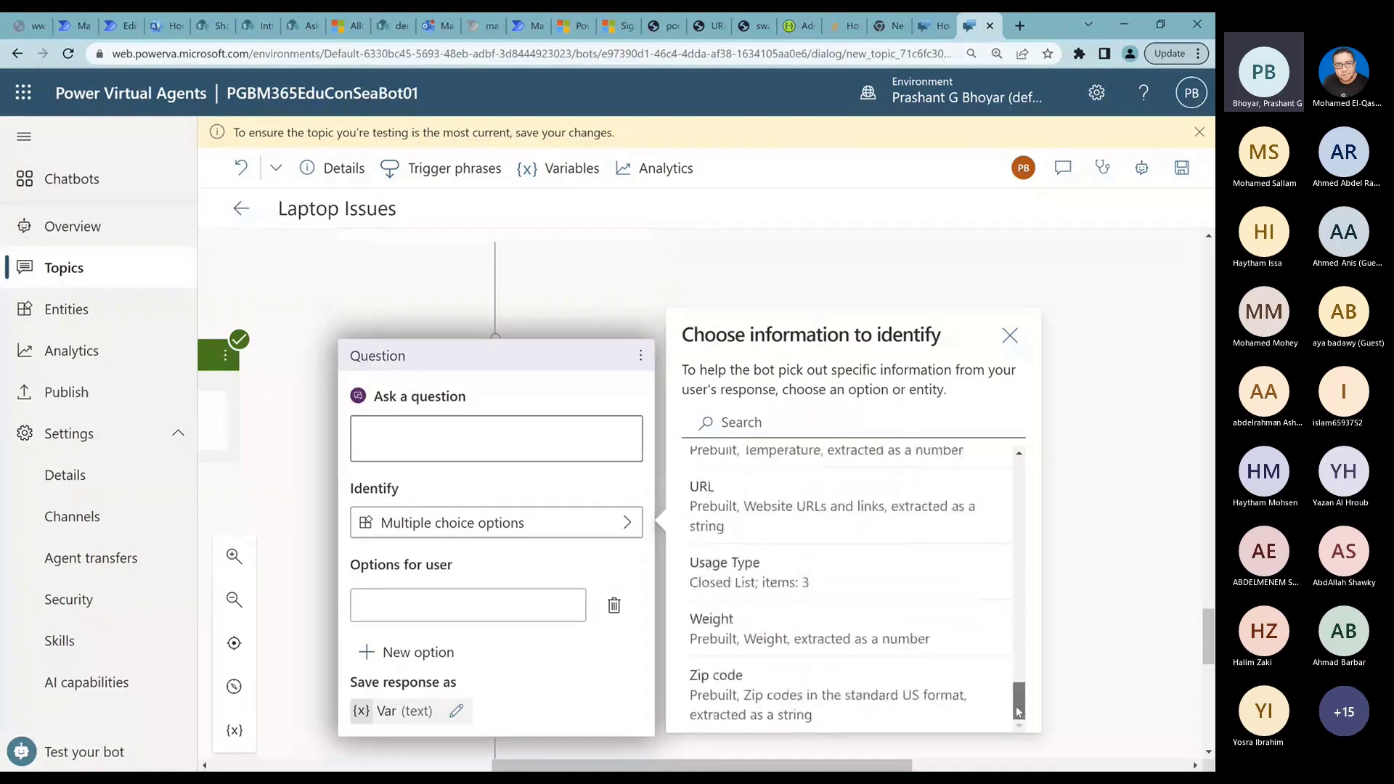
{"action": "left_click", "coordinate": [1009, 335]}
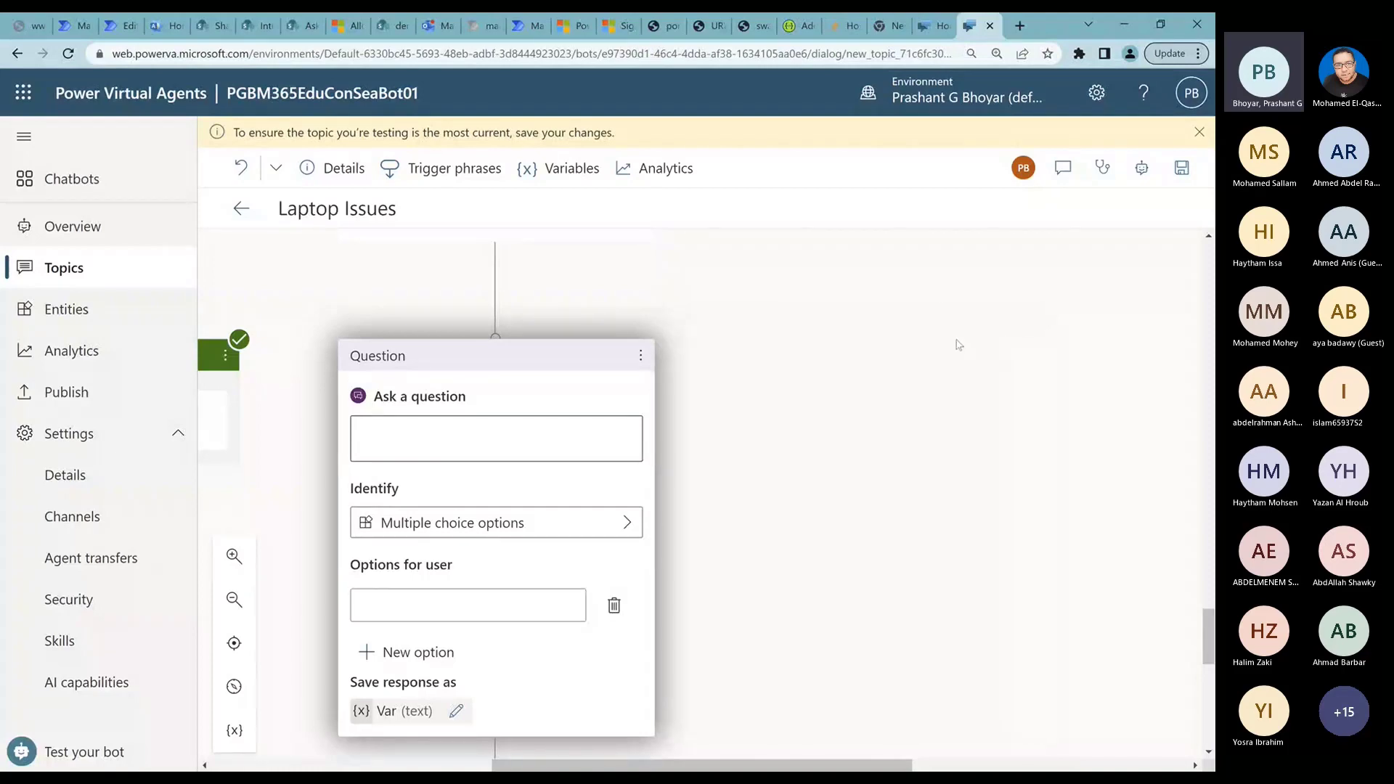
{"action": "key", "text": "alt+Tab"}
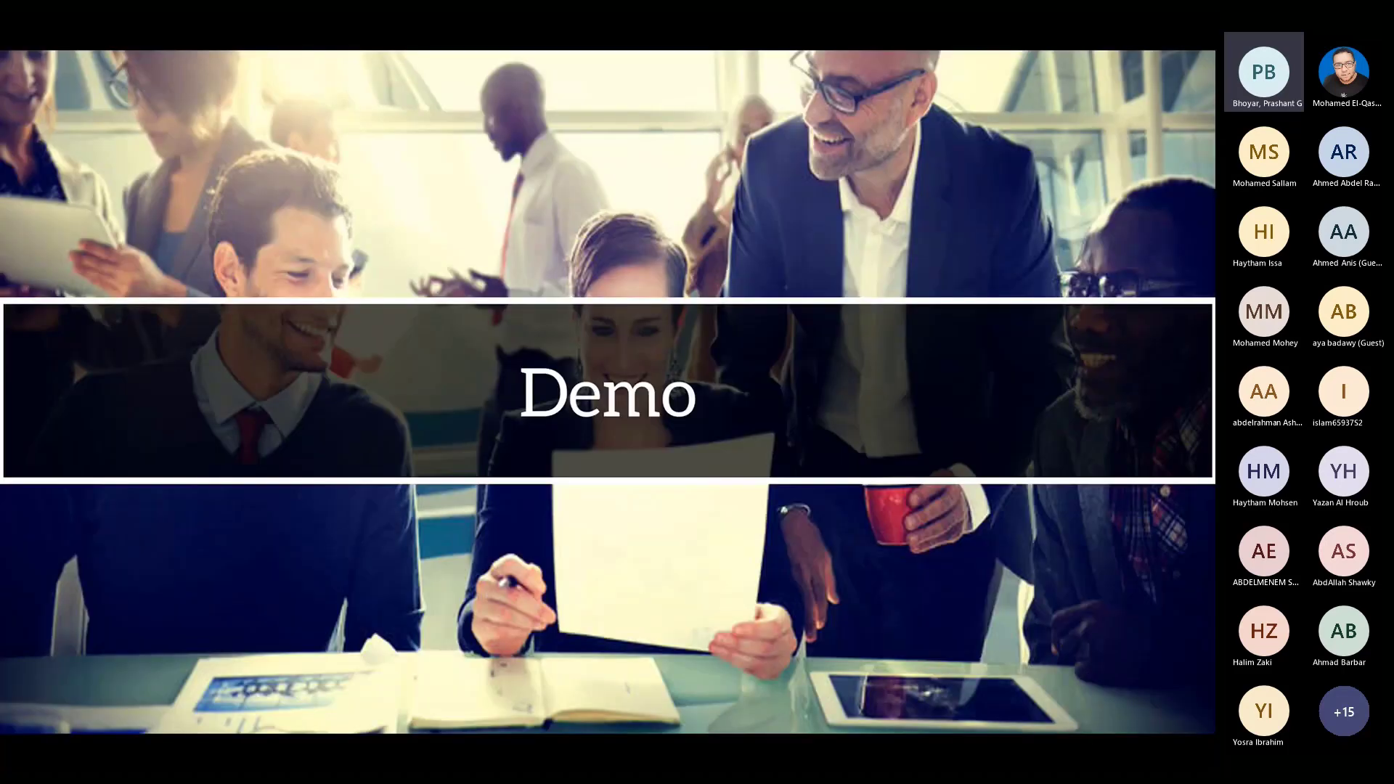
{"action": "key", "text": "Right"}
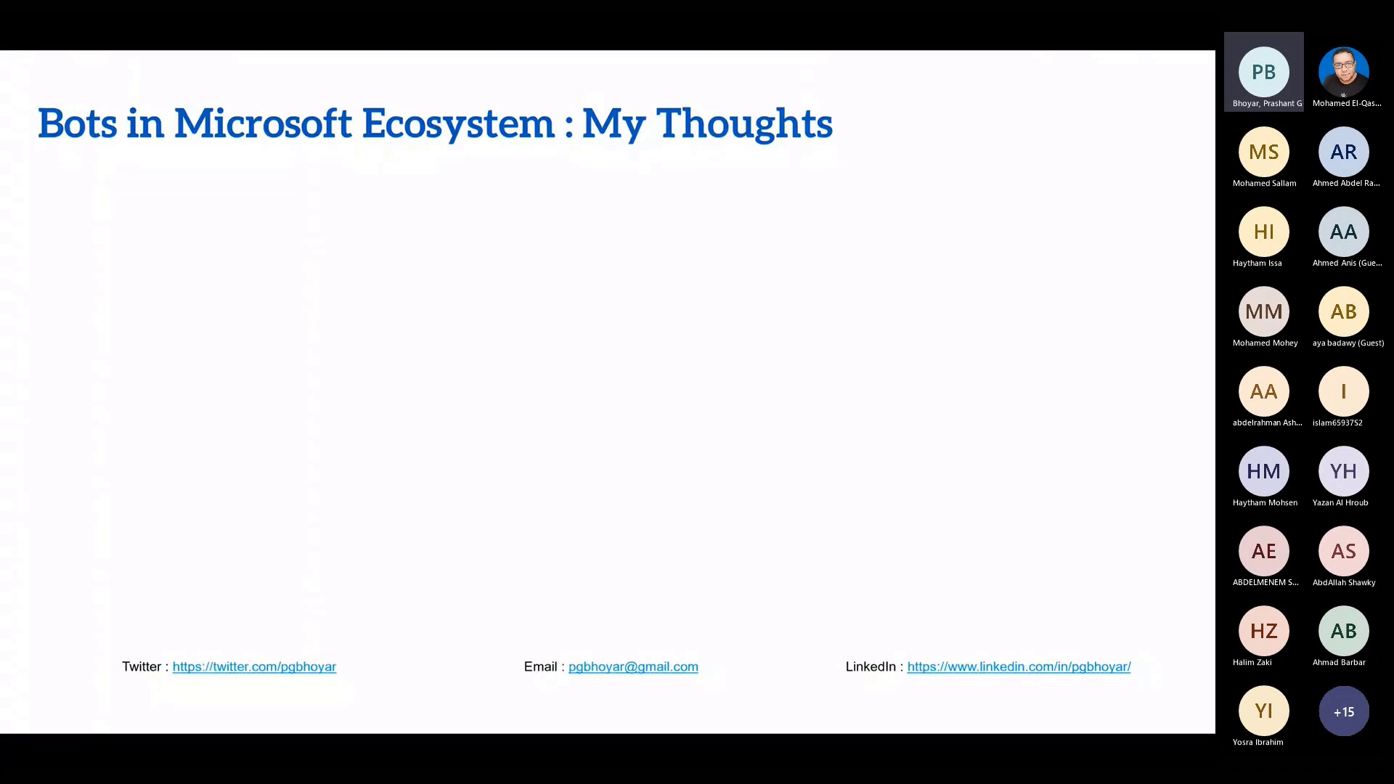